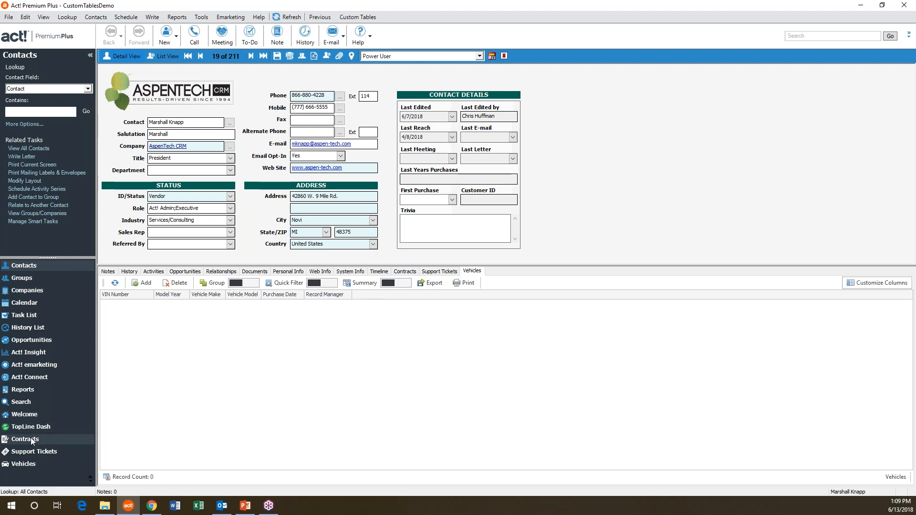
Look through the record lists of the Contracts, Support Tickets and Vehicles custom tables.
click(31, 438)
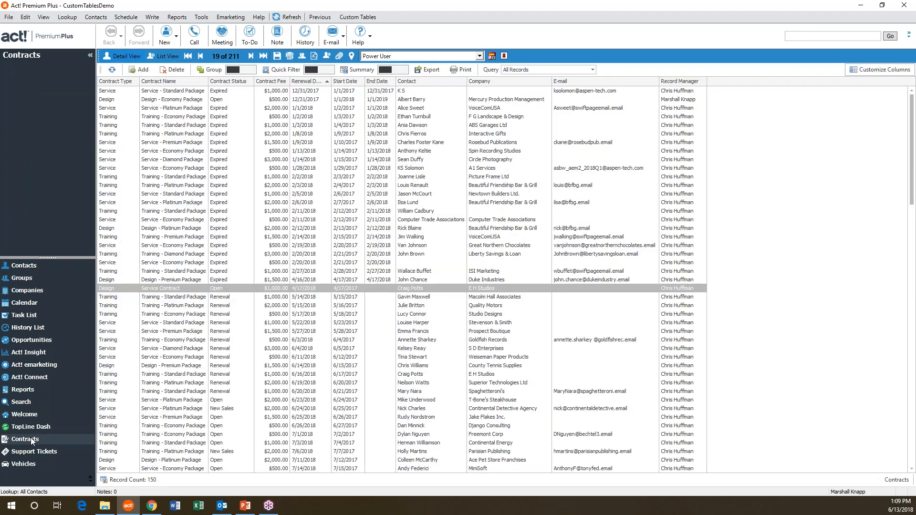
click(37, 452)
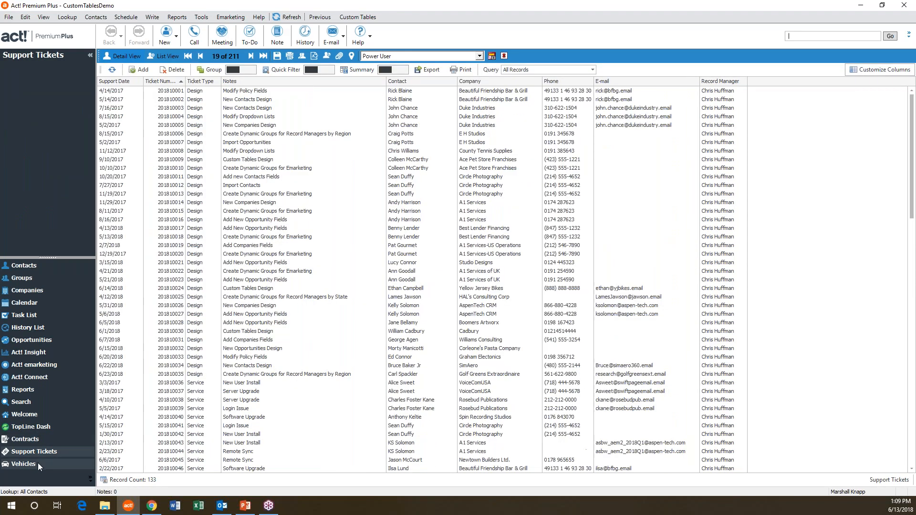
click(38, 462)
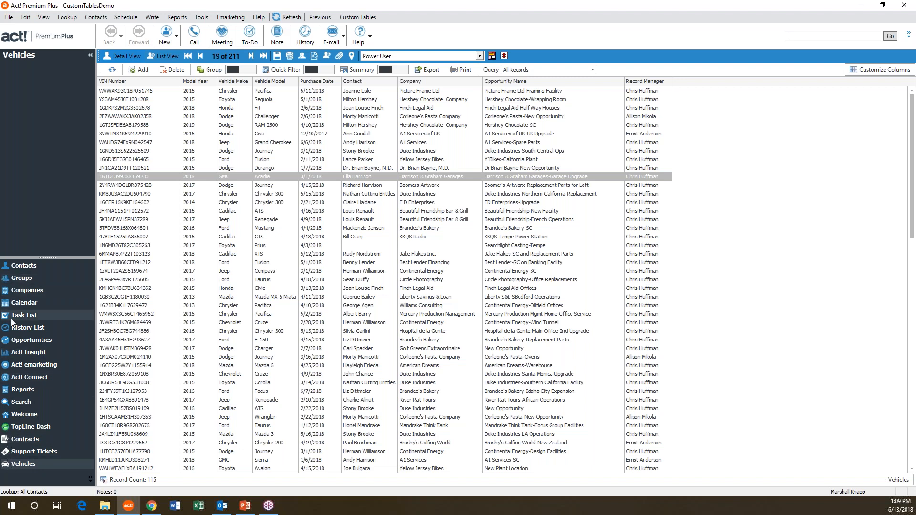
Open the "Service Contract" record of type Design in Contracts and review its contract info, support tickets and system info.
click(22, 440)
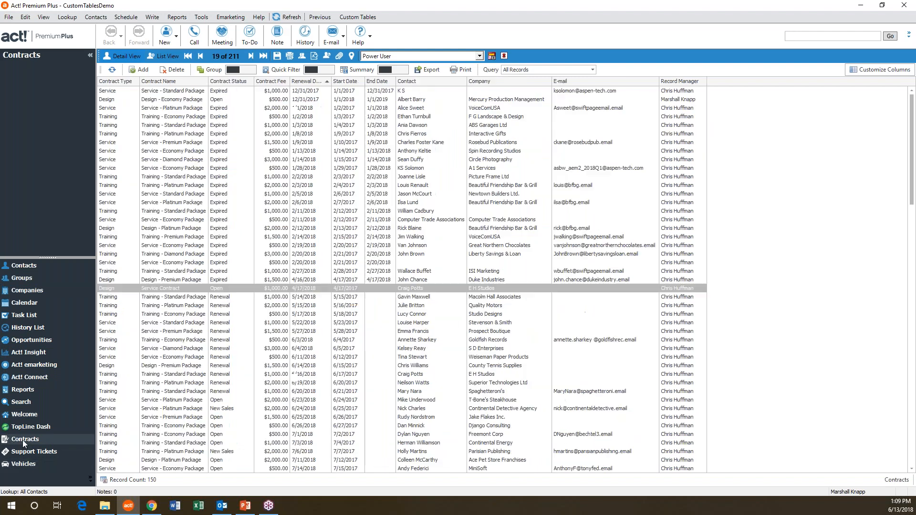
double_click(235, 289)
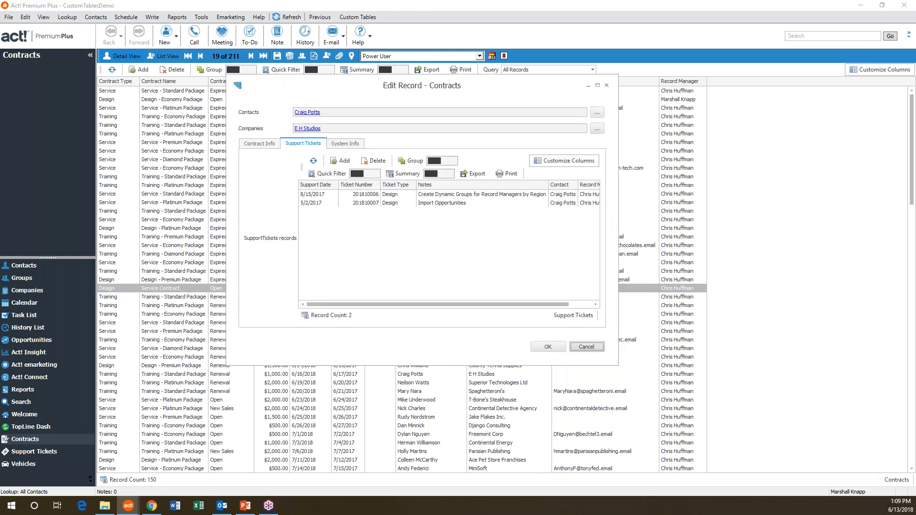
click(259, 143)
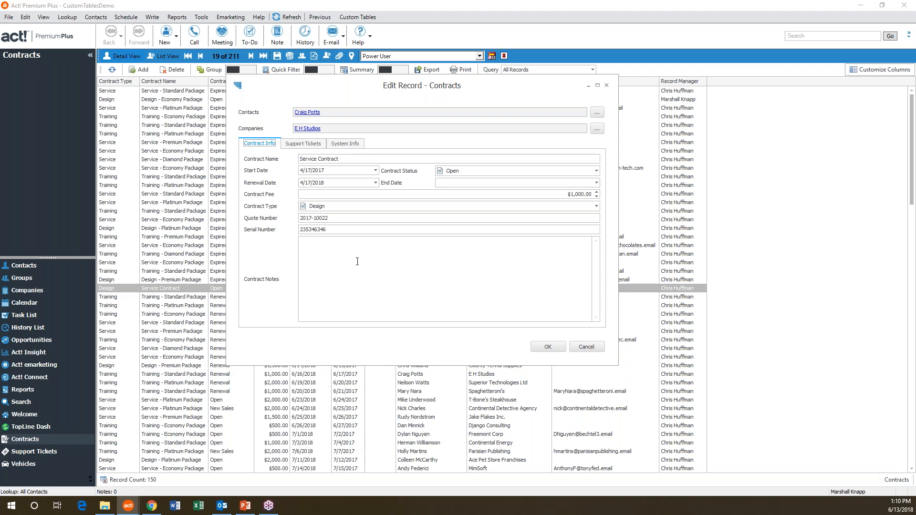
click(297, 146)
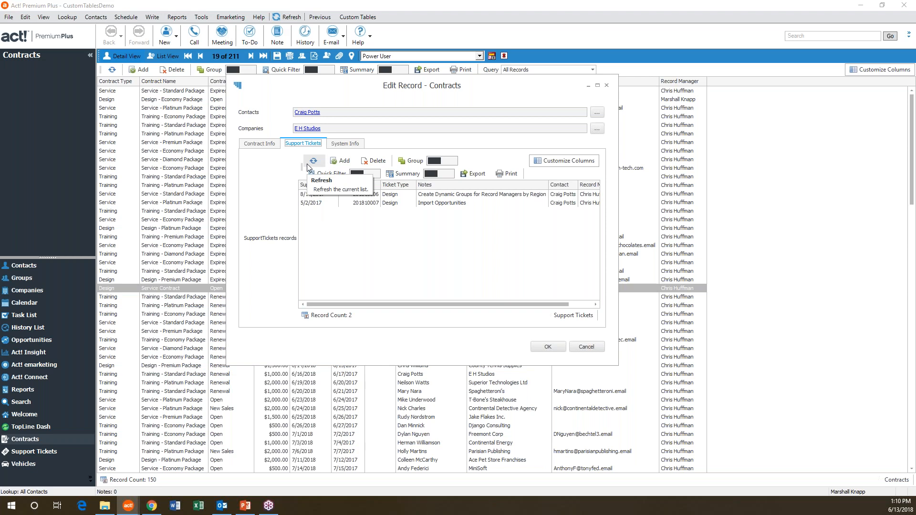
click(349, 145)
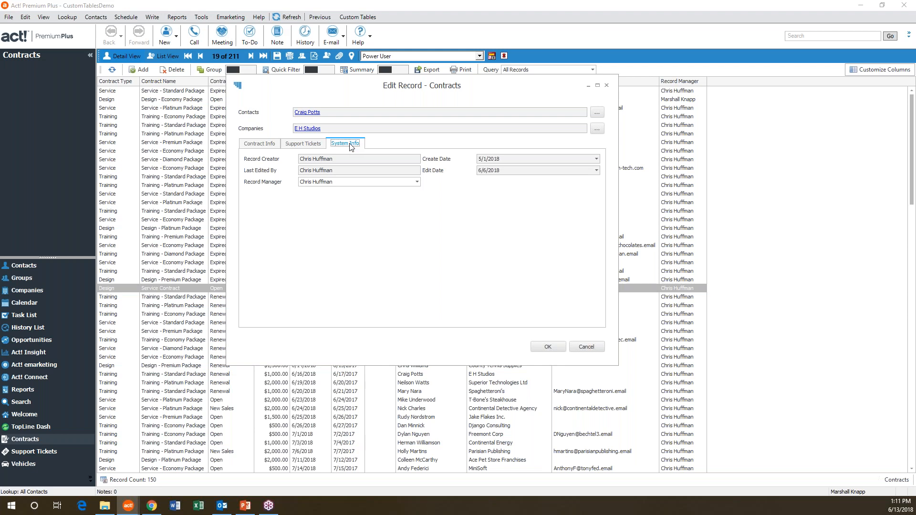
click(261, 145)
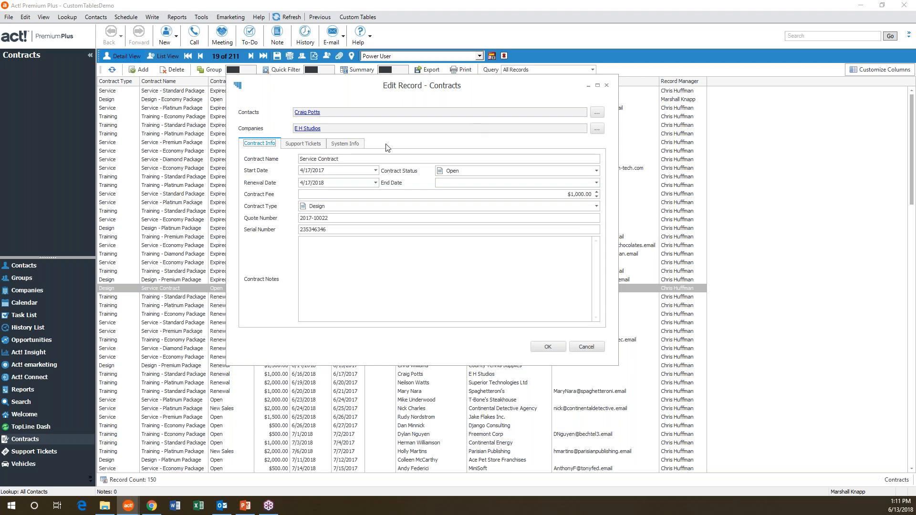
click(314, 146)
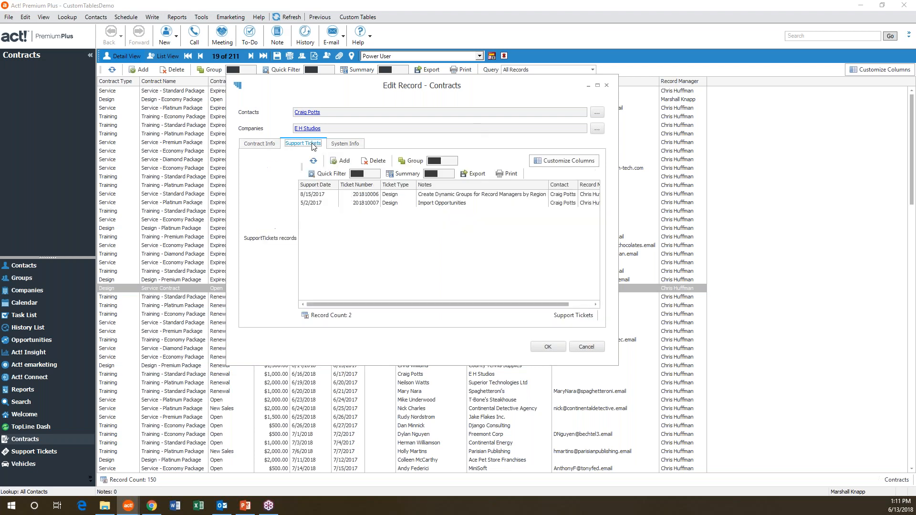
click(345, 144)
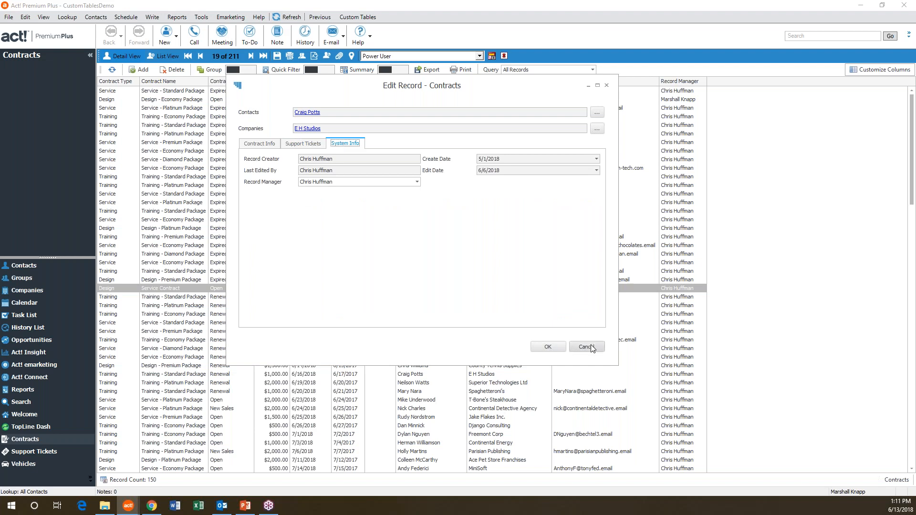
View the 8/15/2017 support ticket linked to the contract, and close both the ticket and contract records.
click(305, 144)
double_click(348, 196)
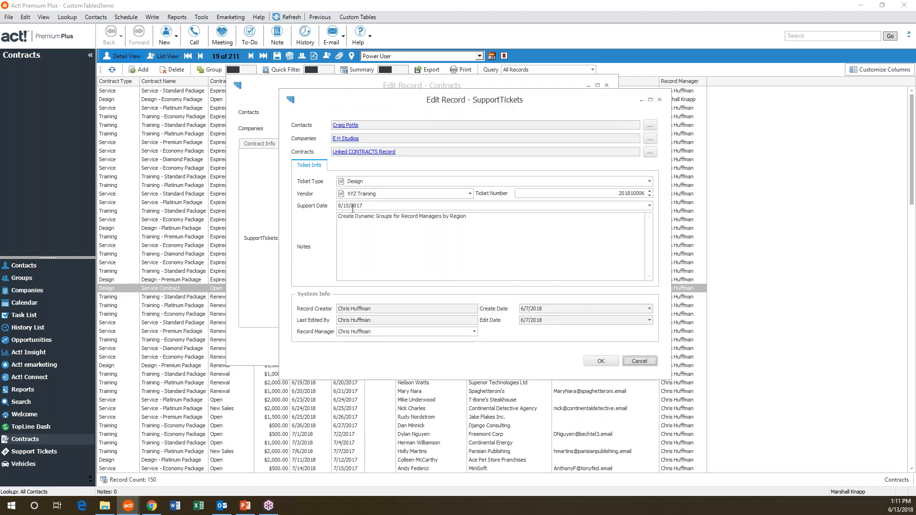
click(639, 362)
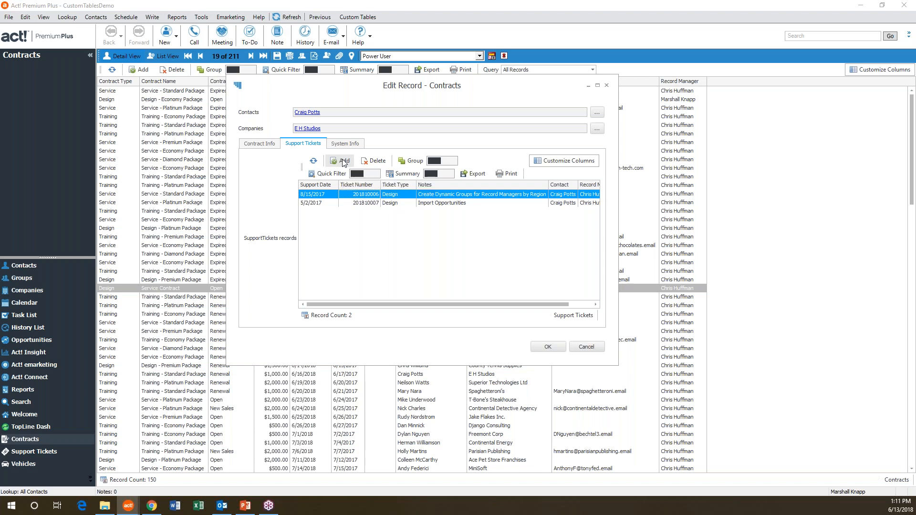
click(547, 346)
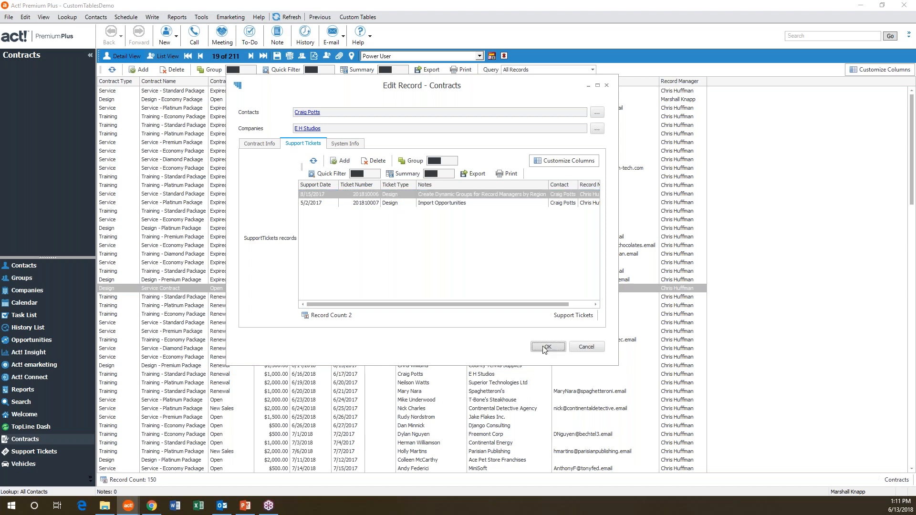
Open the 2018 GMC Acadia record in Vehicles, review its details and system info, and close it without saving.
click(40, 462)
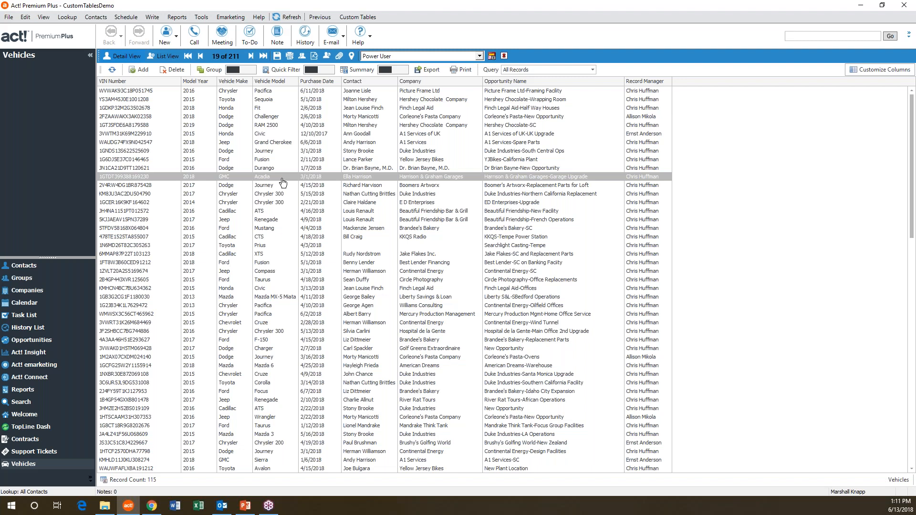
double_click(282, 179)
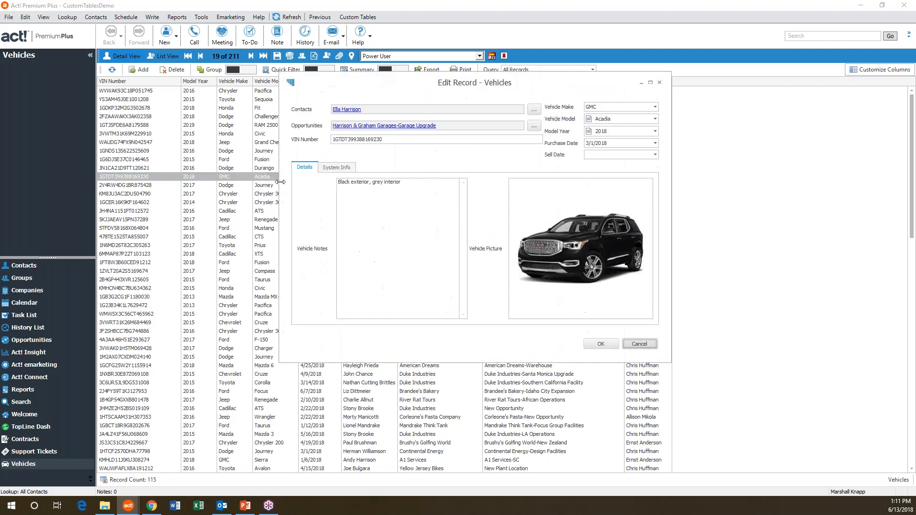
click(332, 168)
click(306, 168)
click(643, 344)
Switch to the web version of Act! in Chrome and view the 2016 Dodge Durango vehicle record.
click(159, 509)
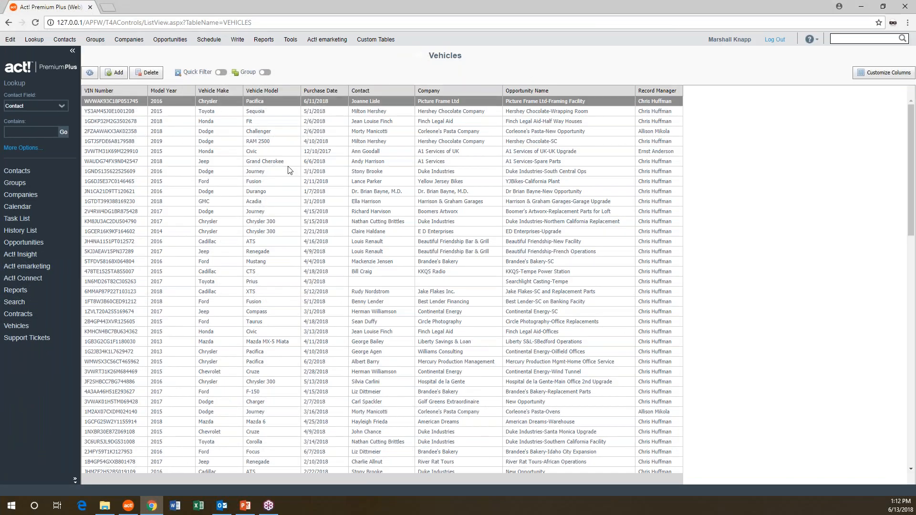
double_click(270, 191)
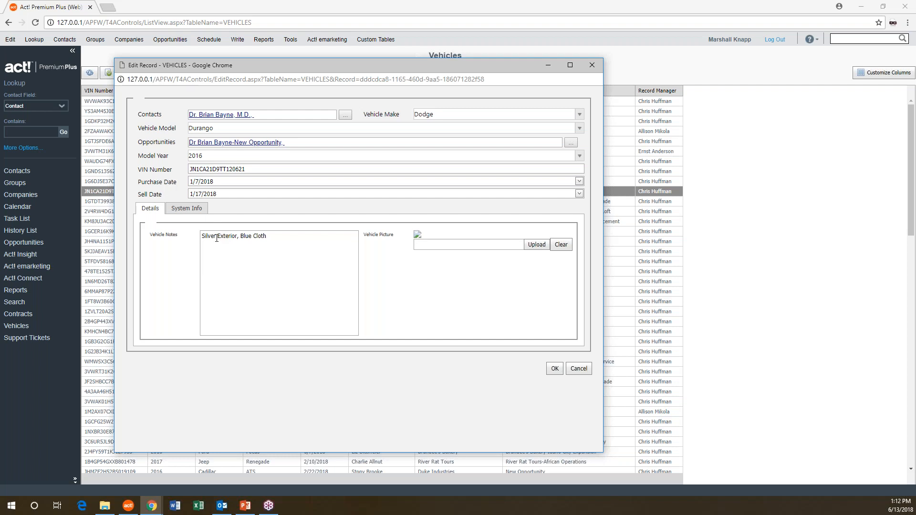
click(586, 369)
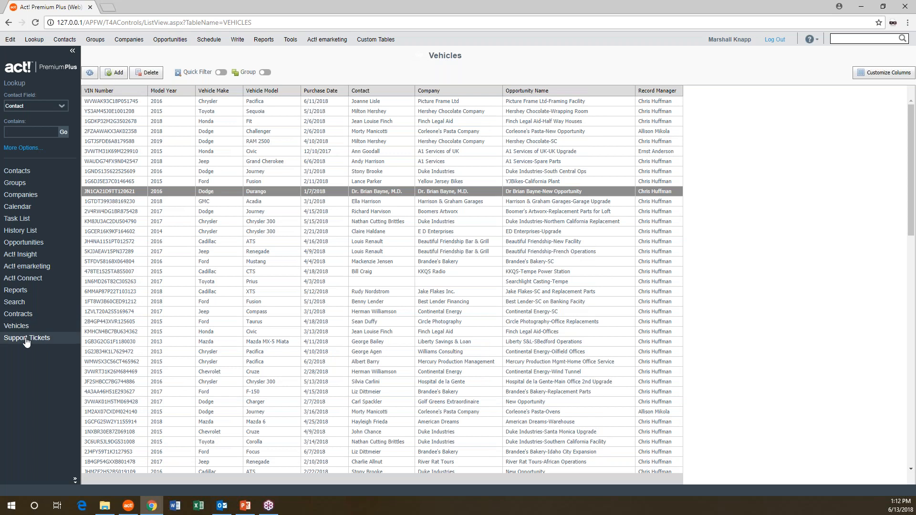
Open the current contact in the web version and review its linked contracts, vehicles and support tickets.
click(32, 176)
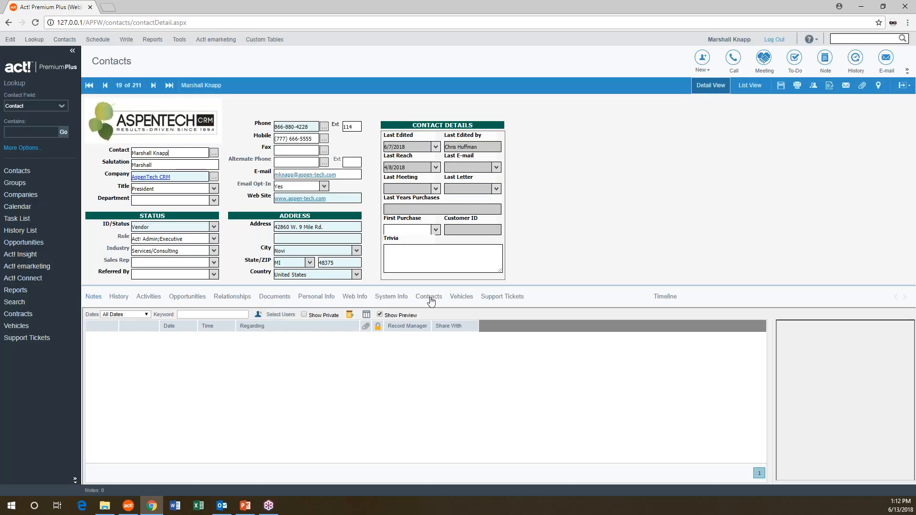
click(429, 298)
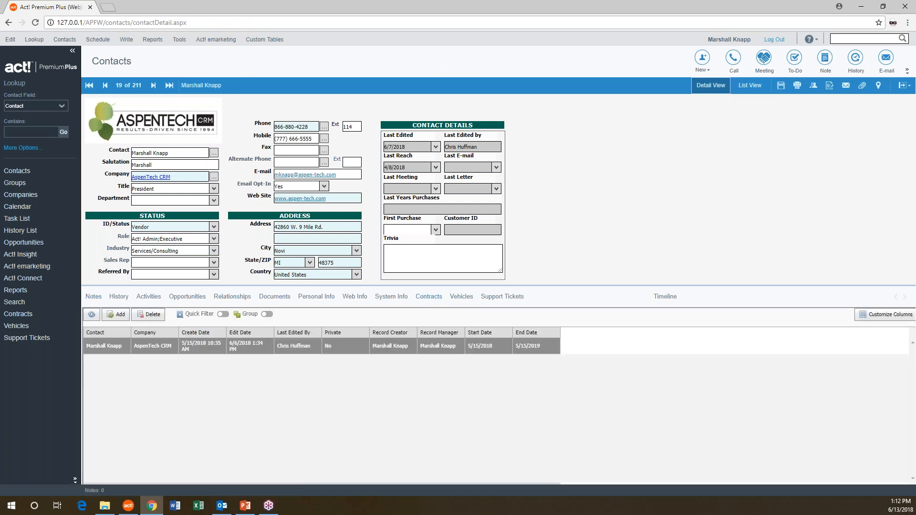
click(461, 297)
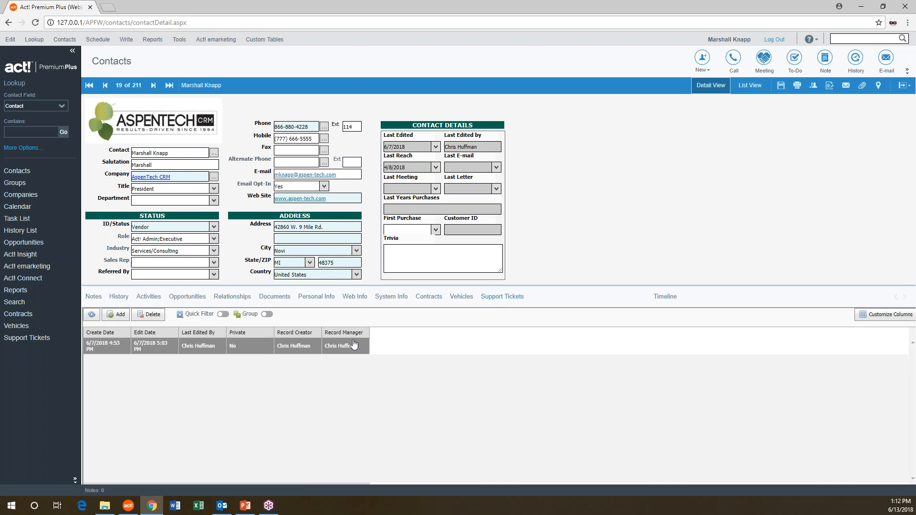
Switch back to the Act! desktop program, view a blank new vehicle record from the Vehicles table and discard it.
click(130, 506)
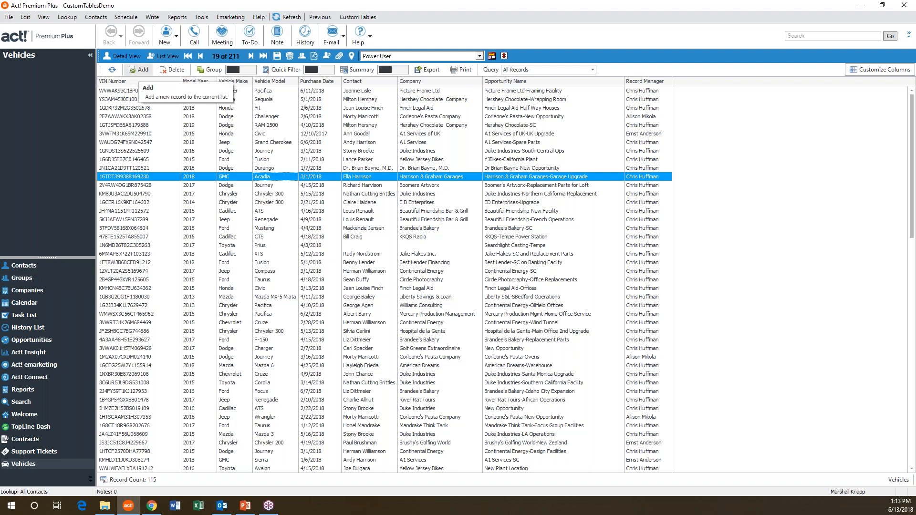
click(143, 72)
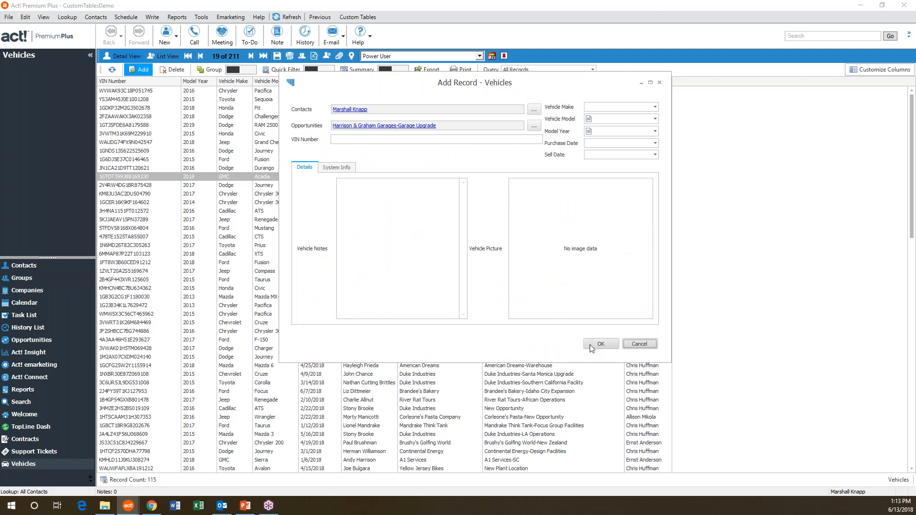
click(640, 346)
Look up the Yellow Jersey Bikes owner in Contacts by the contact's first name.
click(39, 269)
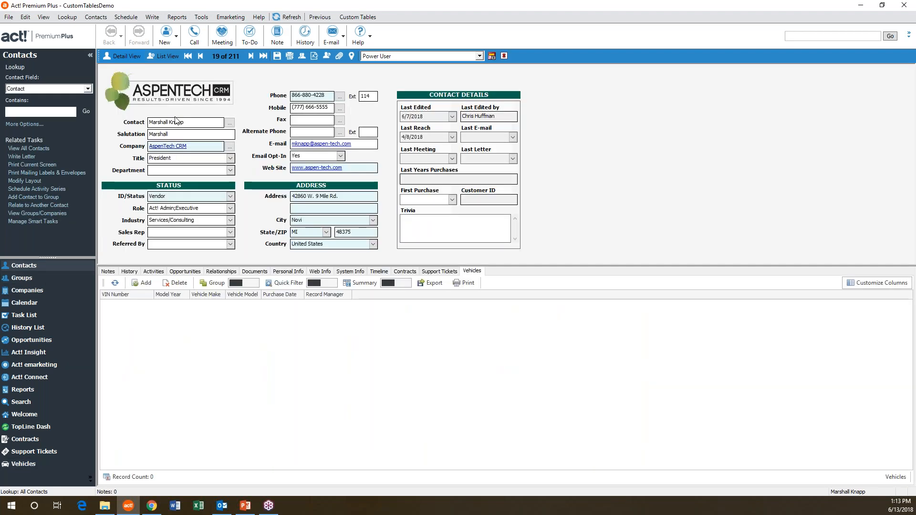
text(lance)
key(Return)
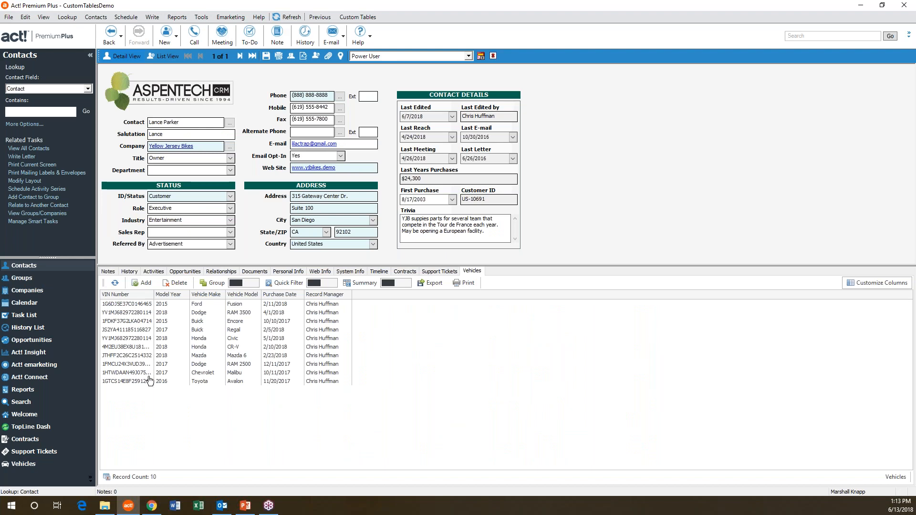
Start a new vehicle record for this contact and browse the available vehicle makes and models.
click(147, 283)
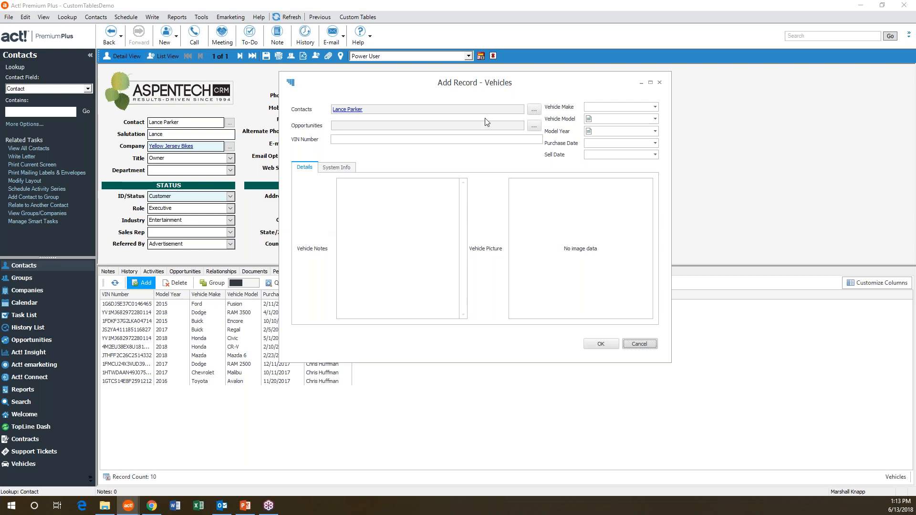
click(655, 107)
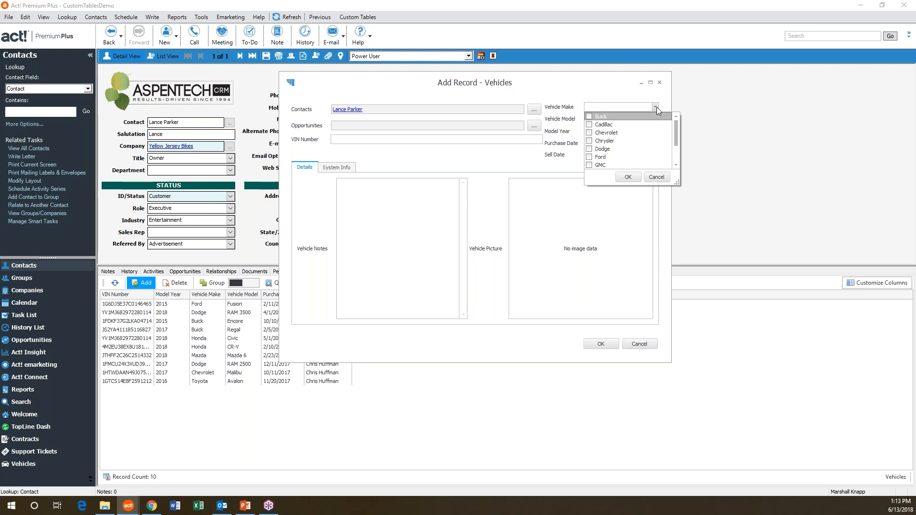
click(657, 107)
click(657, 119)
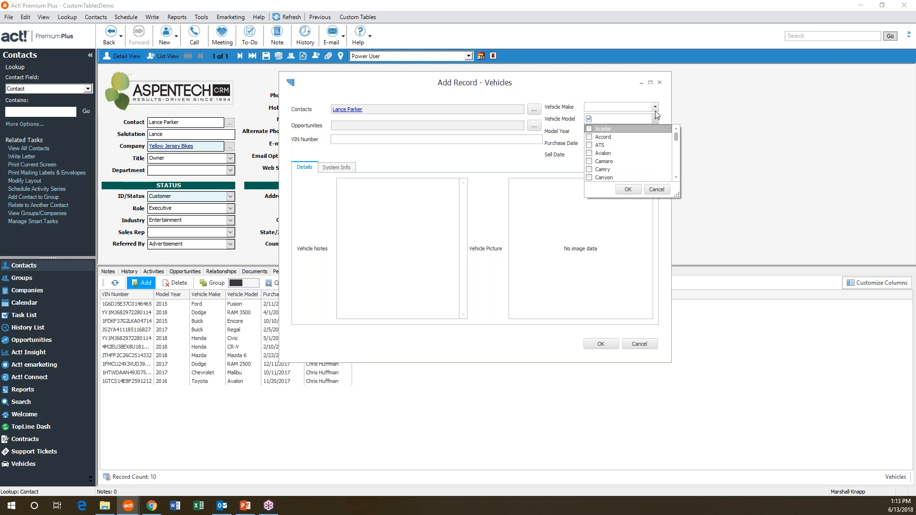
drag(676, 139, 674, 159)
scroll(673, 160, up, 6)
click(652, 190)
Set the new vehicle's make to Buick and its model to Cascada.
click(654, 107)
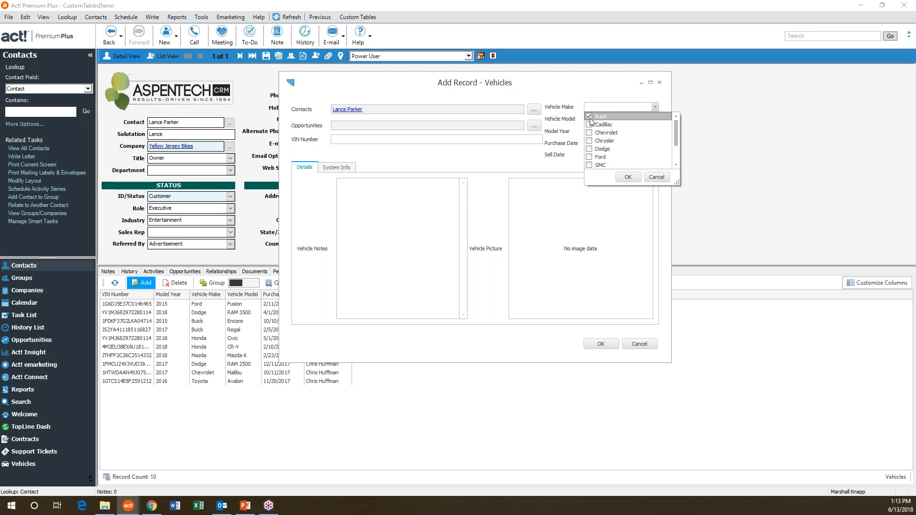
click(627, 177)
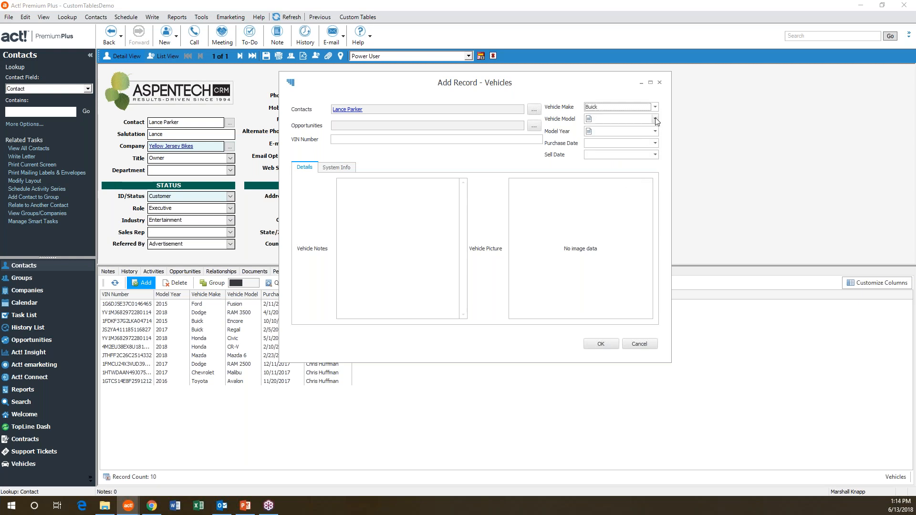
click(655, 118)
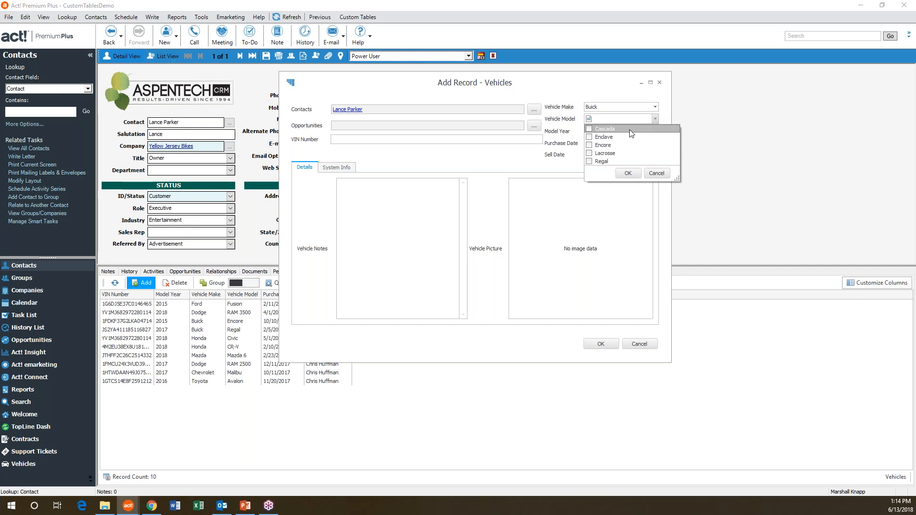
click(589, 130)
key(Return)
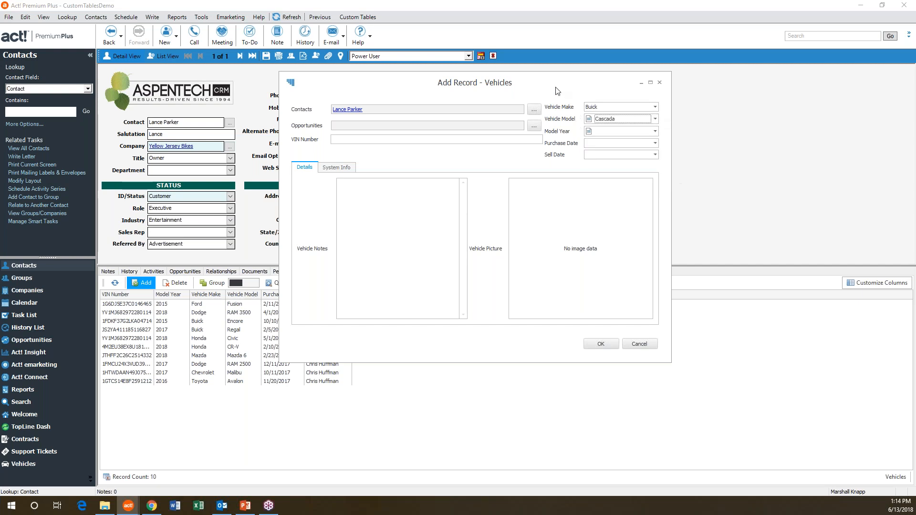
Set the new vehicle's model year to 2010.
click(655, 131)
click(590, 141)
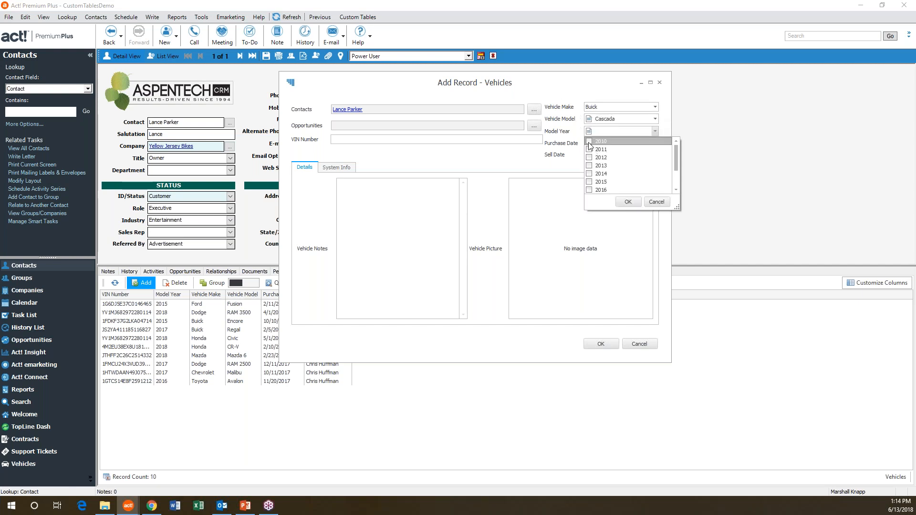
click(646, 132)
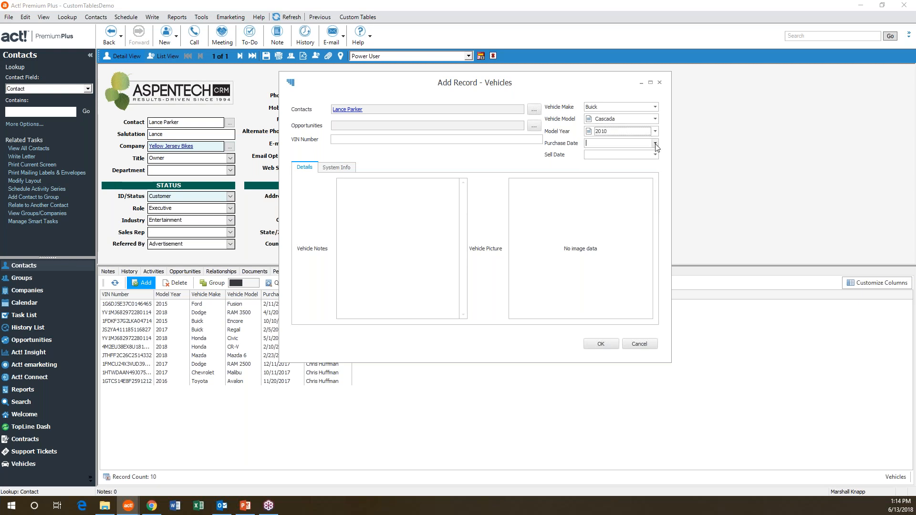
Set the new vehicle's purchase date to 6/13/2018, save the record and select it in the contact's vehicle list.
click(655, 143)
click(643, 213)
click(610, 343)
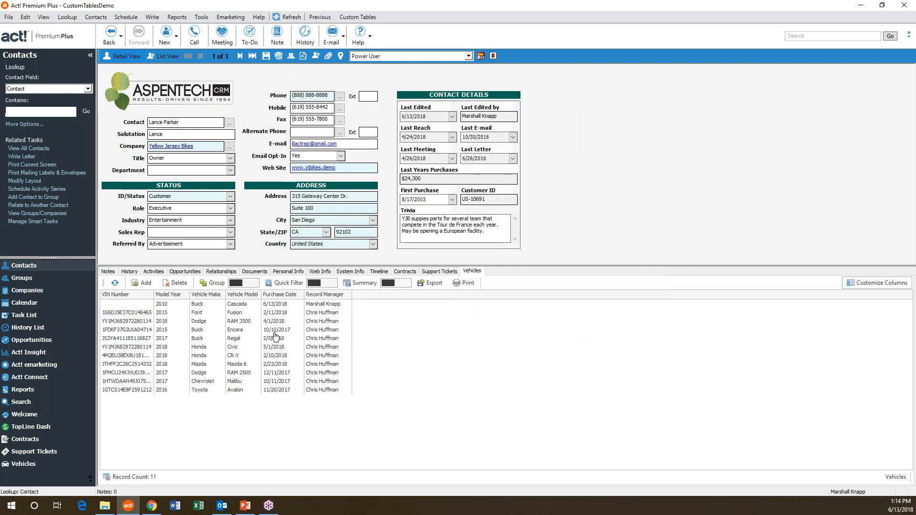
click(178, 307)
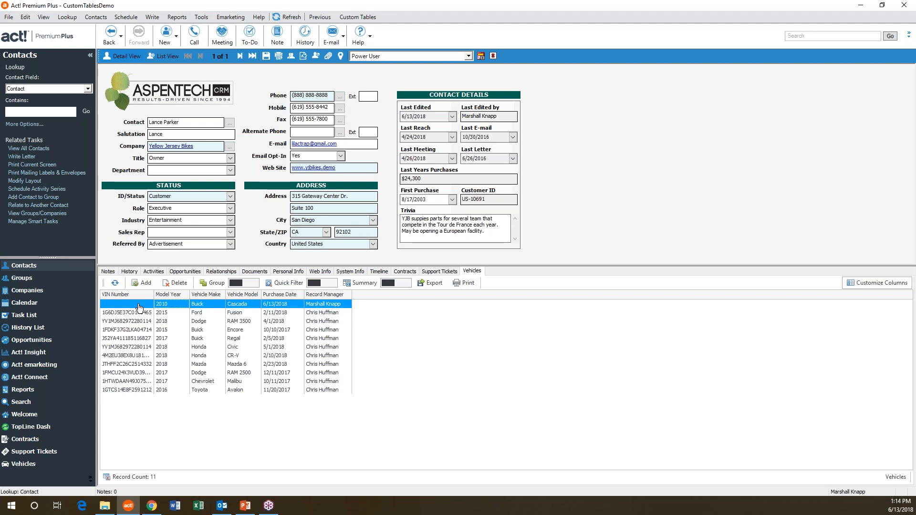
Start a new contract for the contact, try to overwrite its quote number, and discard the record.
click(411, 271)
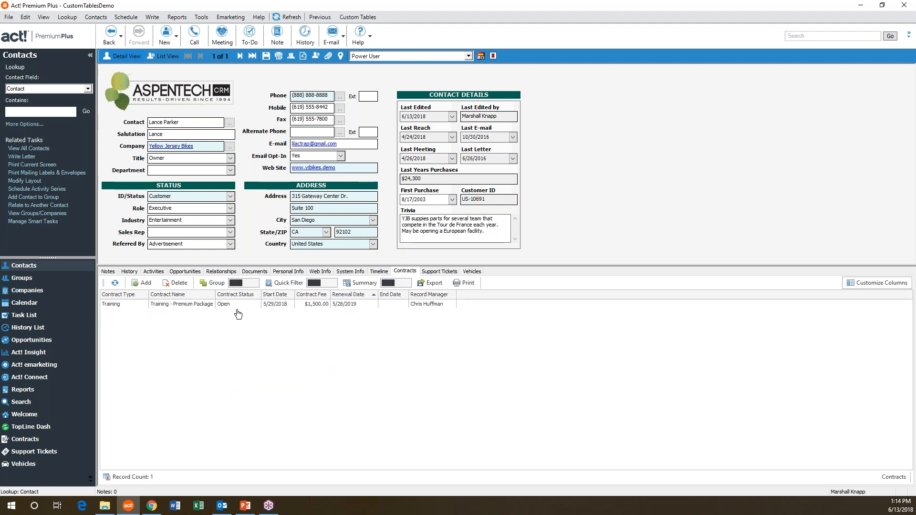
click(135, 283)
drag(337, 218, 284, 221)
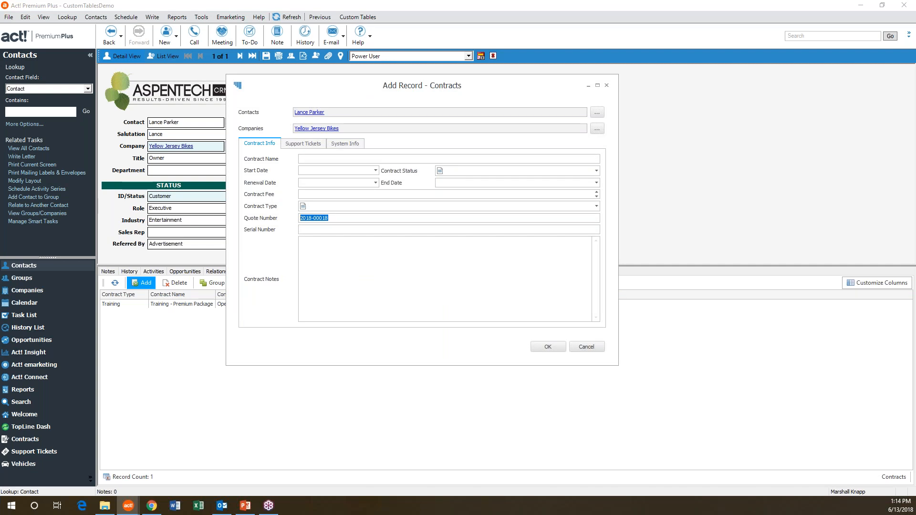
text(3432)
click(586, 347)
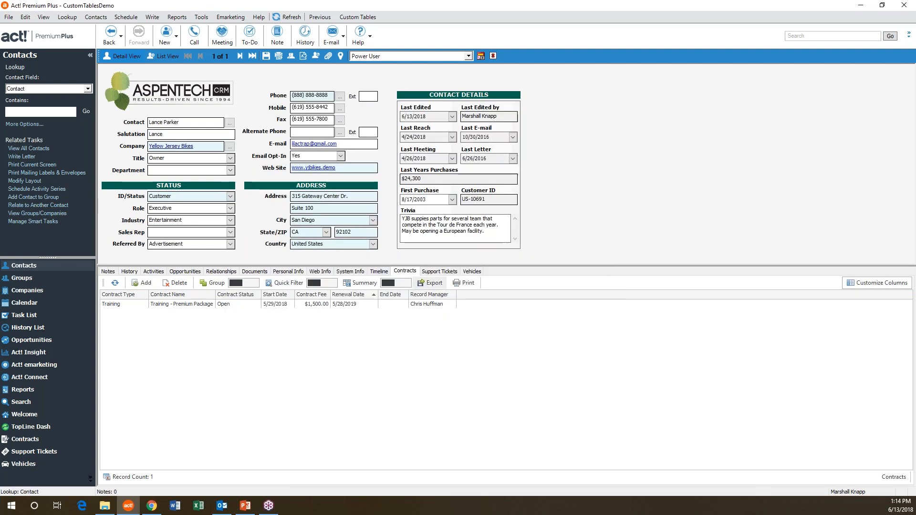
Start another contract record to check its automatically assigned quote number, and cancel it.
click(139, 285)
click(334, 218)
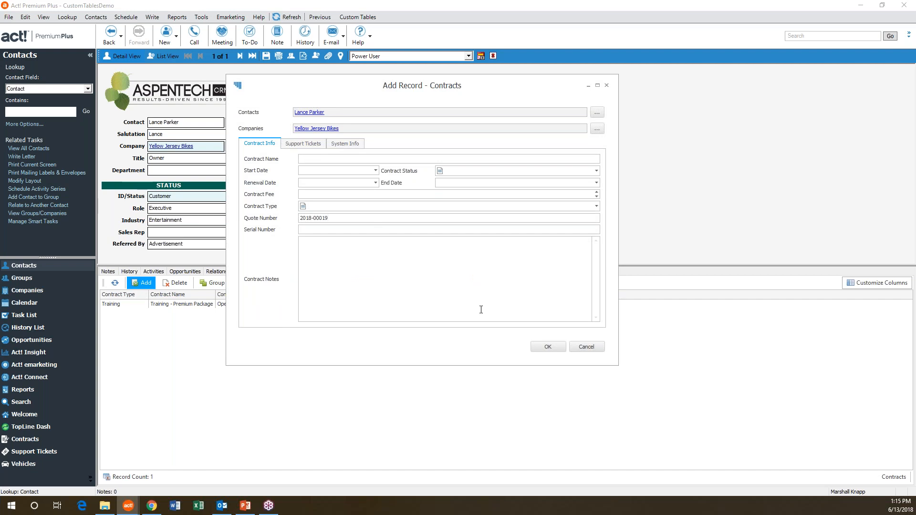
click(595, 346)
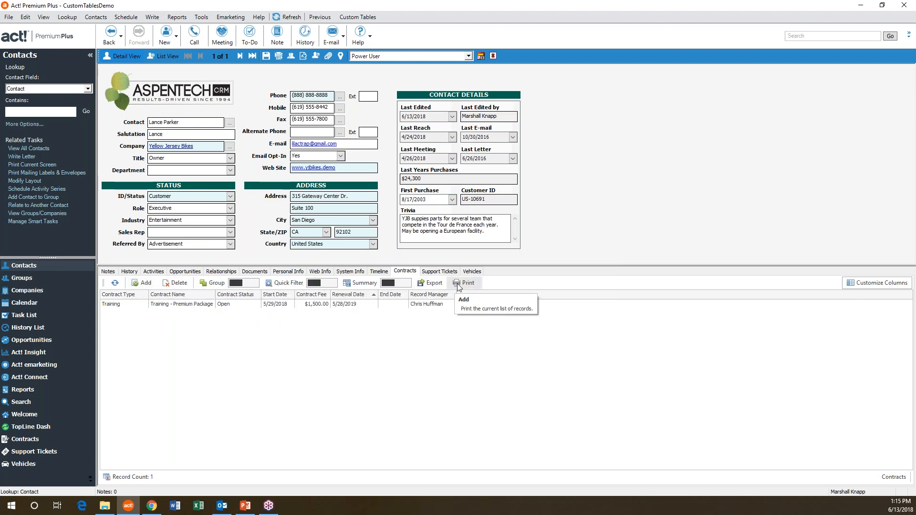
Group the full Vehicles table by vehicle make and review the records in the Buick group.
click(24, 464)
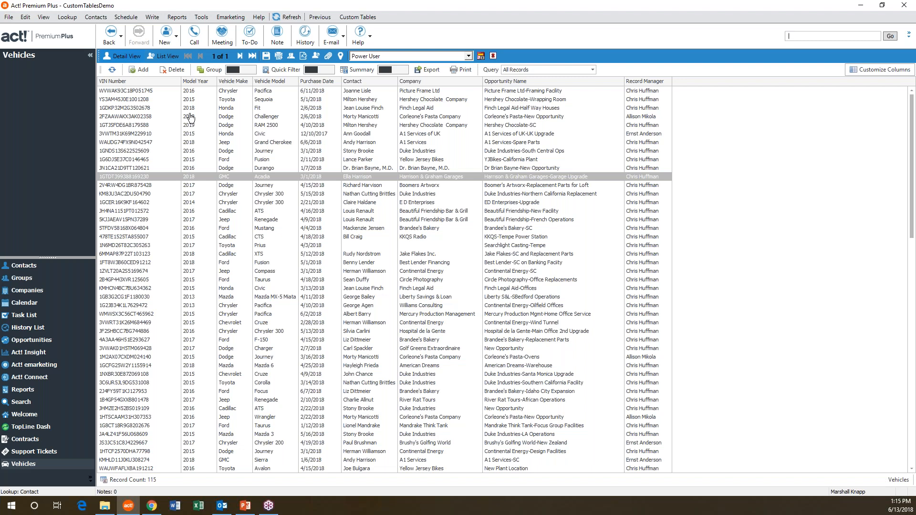
click(219, 73)
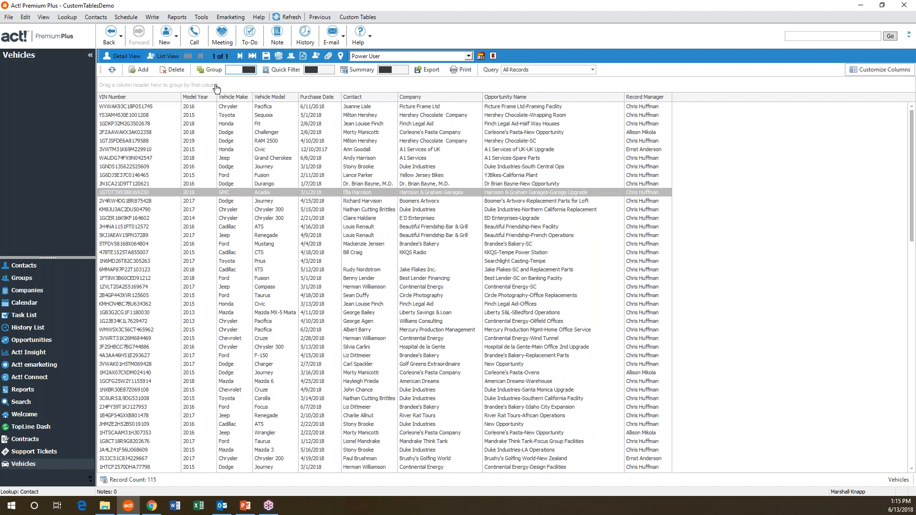
drag(235, 97, 204, 86)
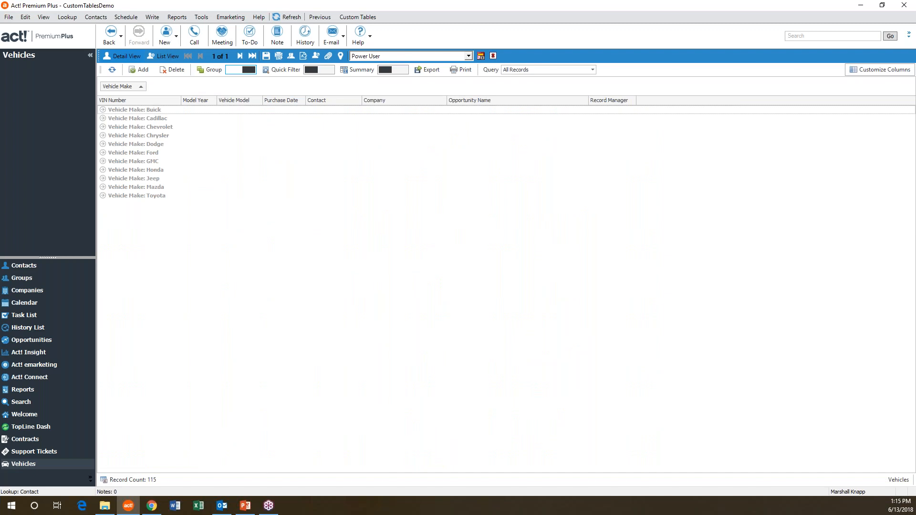
click(103, 110)
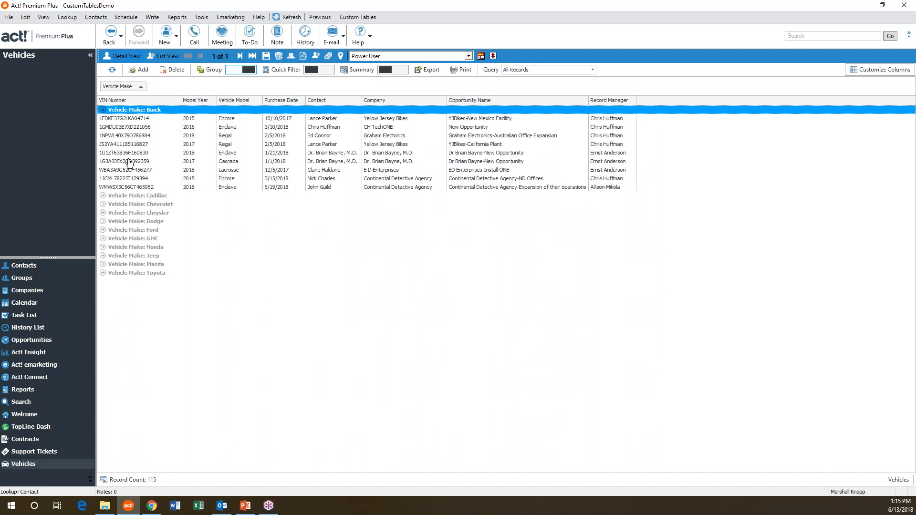
click(102, 109)
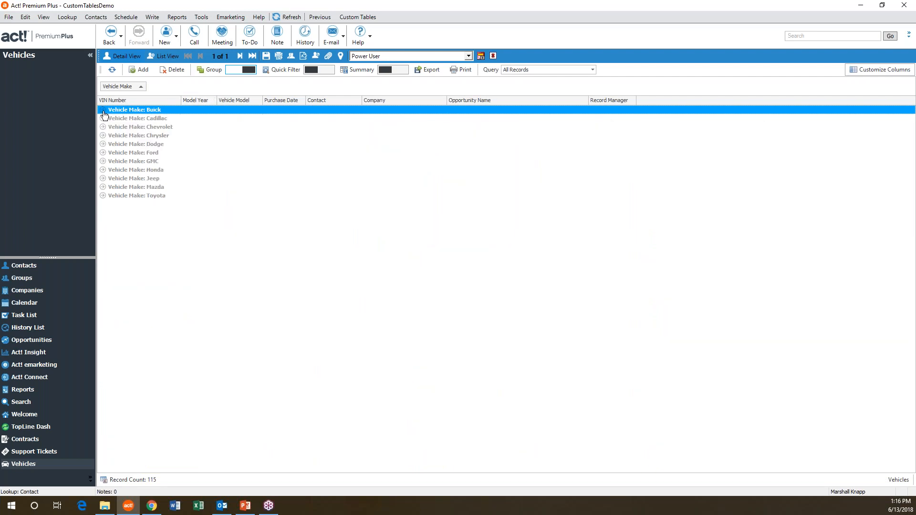
Add Vehicle Model as a second grouping level, review the records under each Buick model, and turn grouping off.
drag(249, 101, 199, 89)
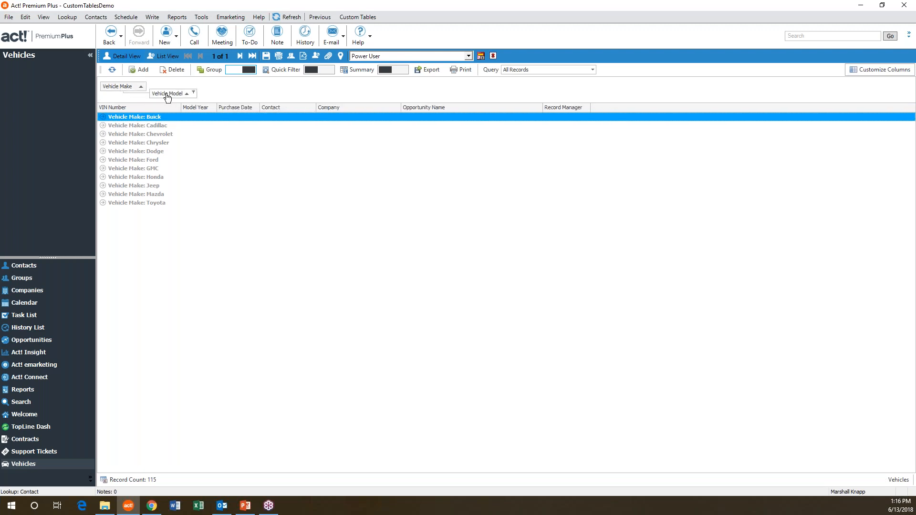
click(103, 117)
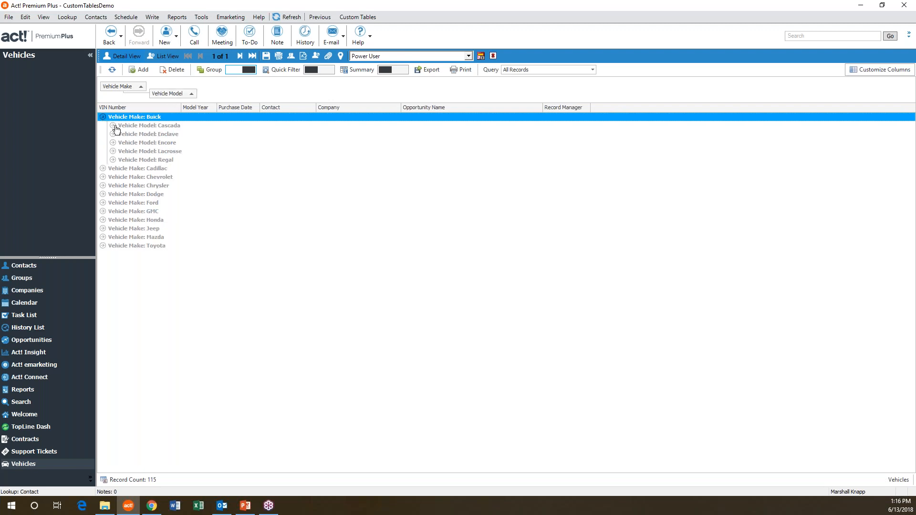
click(113, 126)
click(113, 142)
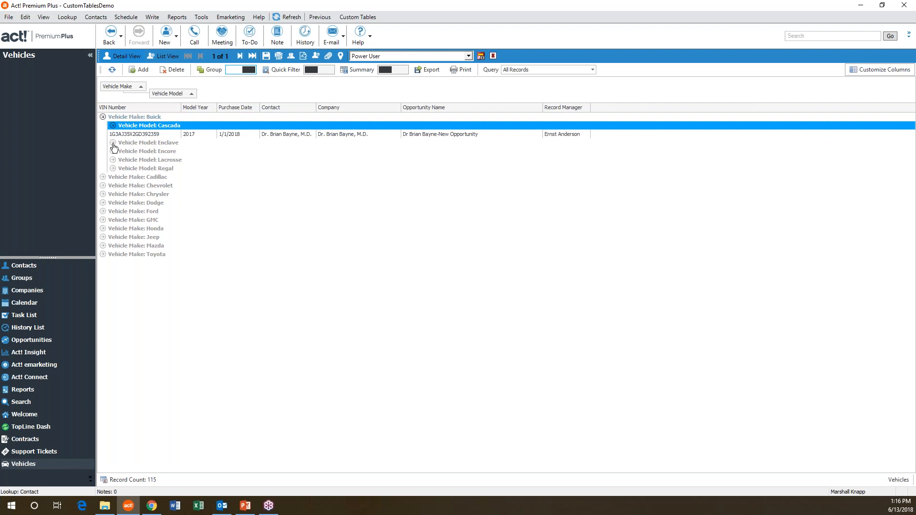
click(113, 177)
click(113, 203)
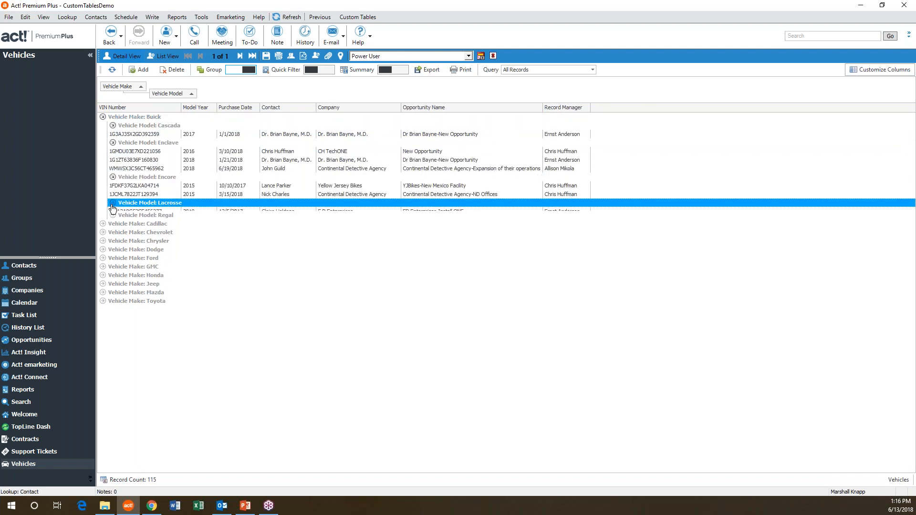
click(113, 221)
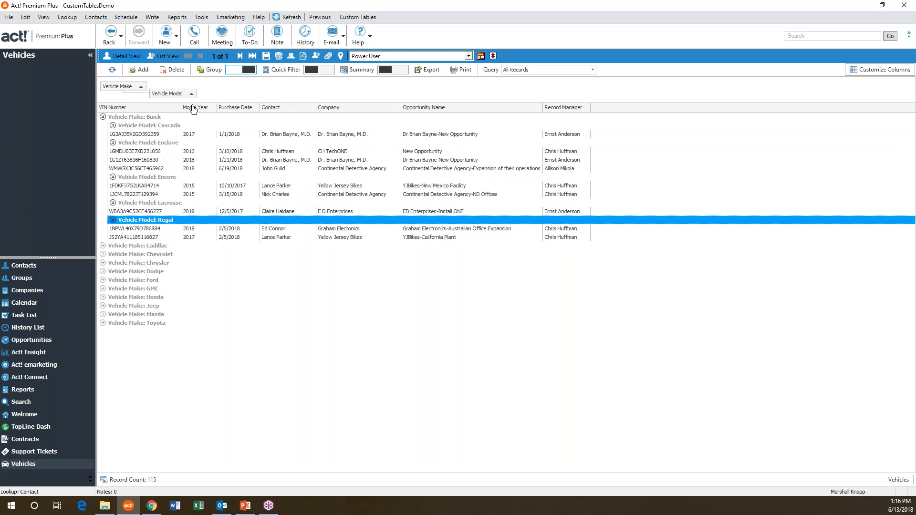
click(208, 71)
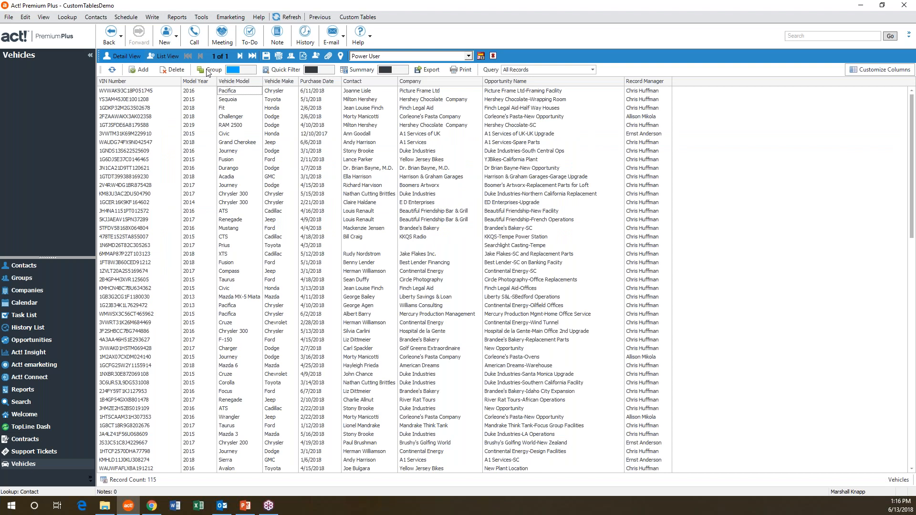
Quick-filter the vehicle list by the contact's last name, and turn the filter off.
click(281, 71)
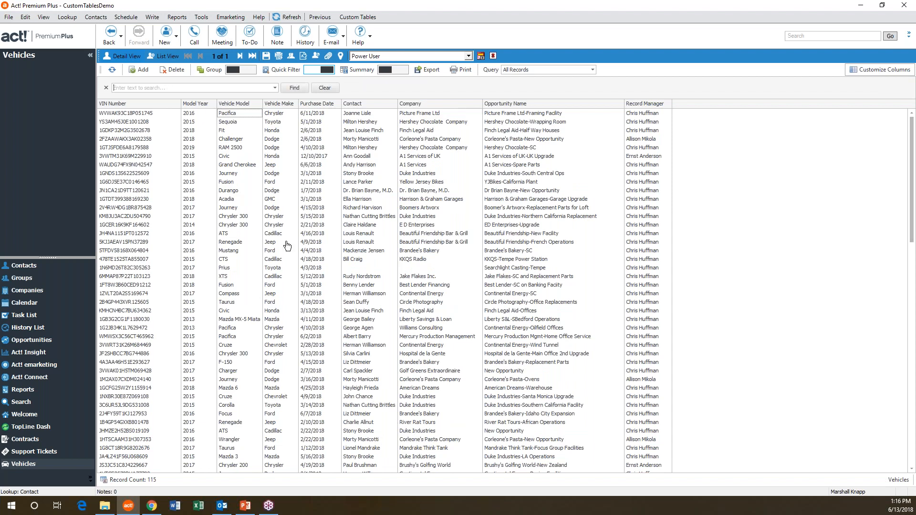
text(parker)
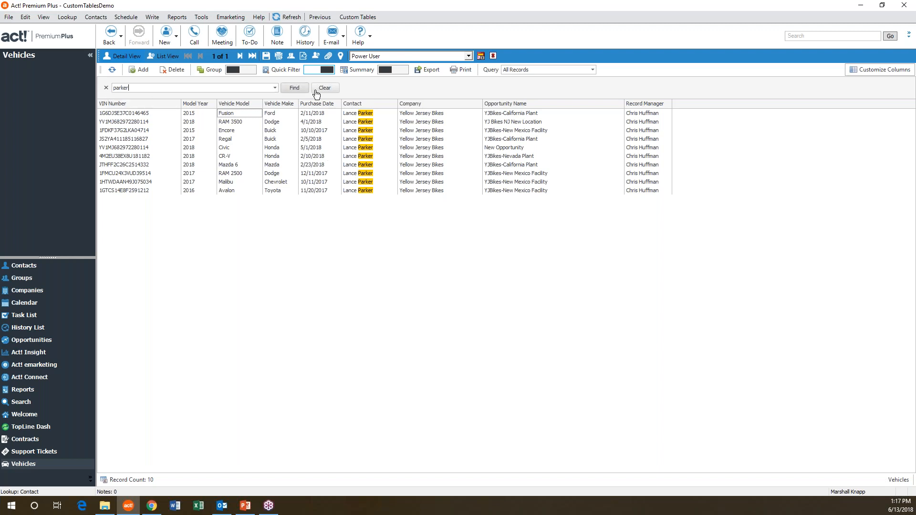
click(293, 69)
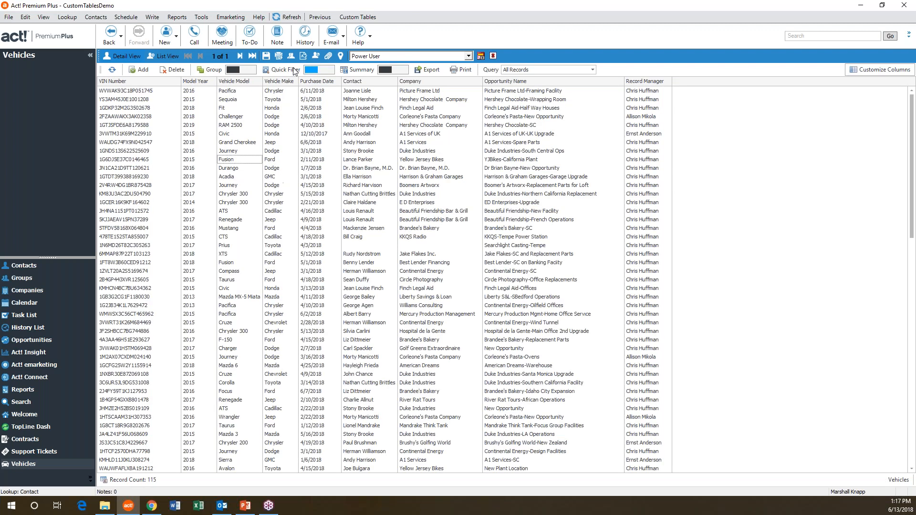
Export the vehicle list to the Desktop as Vehicles_Export.xlsx, review the workbook in Excel and close it.
click(428, 71)
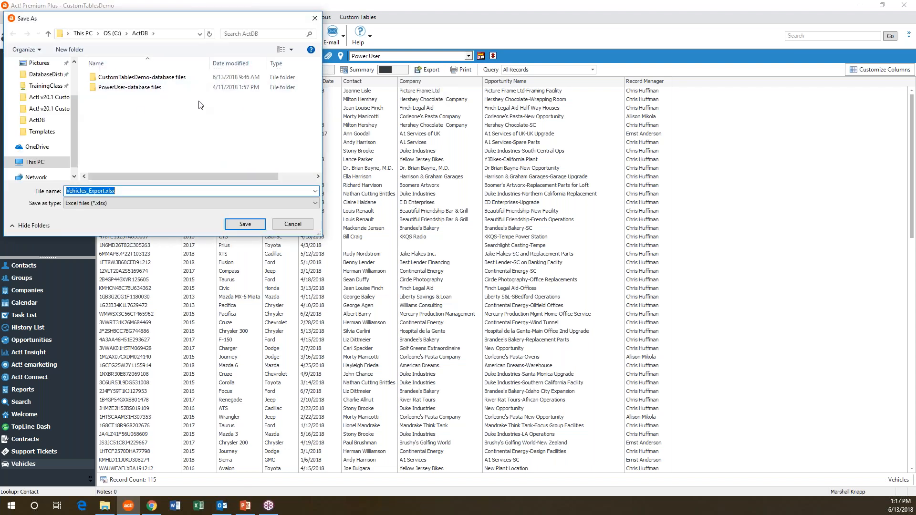
drag(75, 117, 84, 86)
click(52, 86)
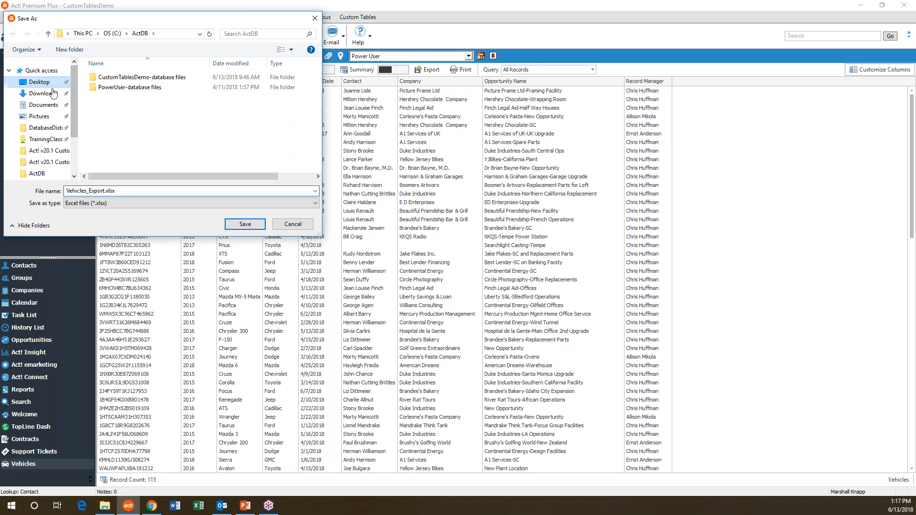
click(247, 226)
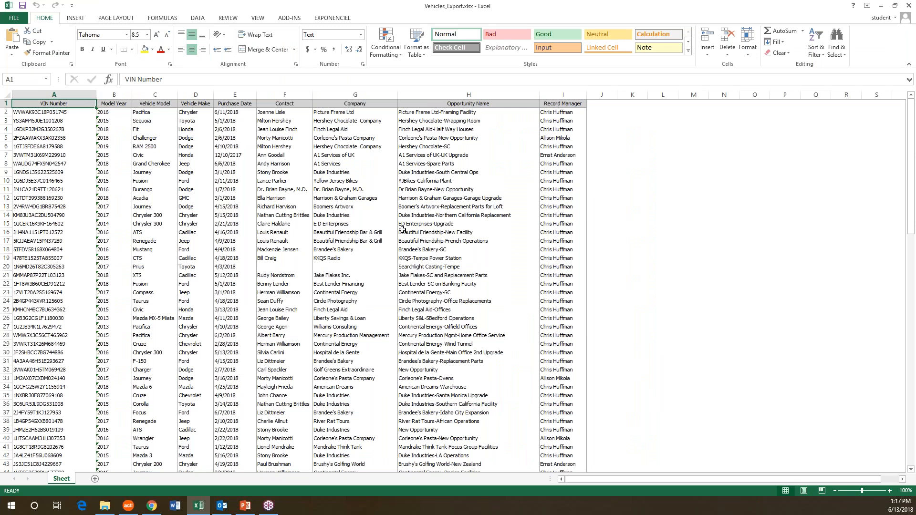
click(909, 6)
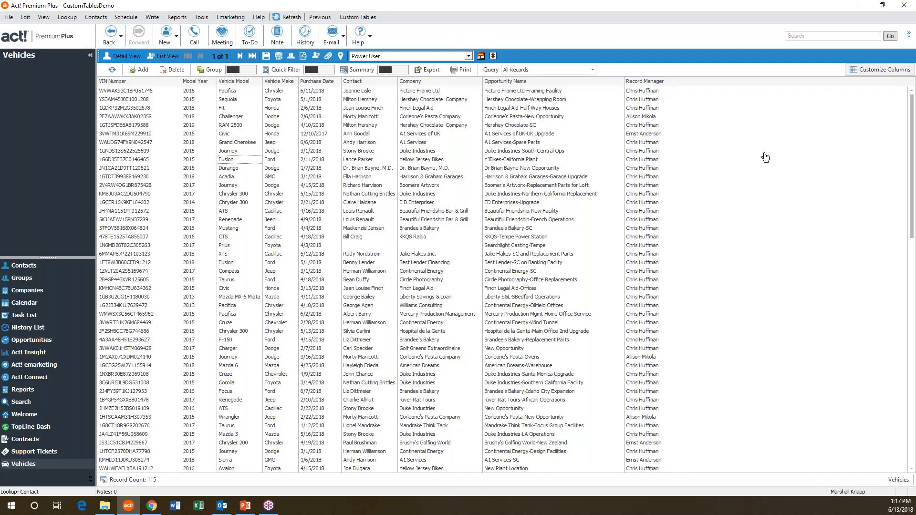
Review the print preview of the vehicle list and close it.
click(462, 70)
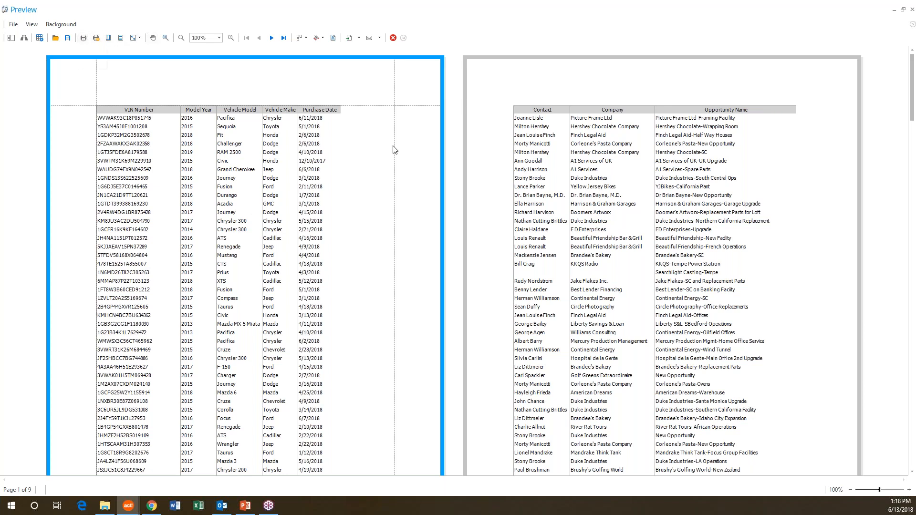
click(912, 10)
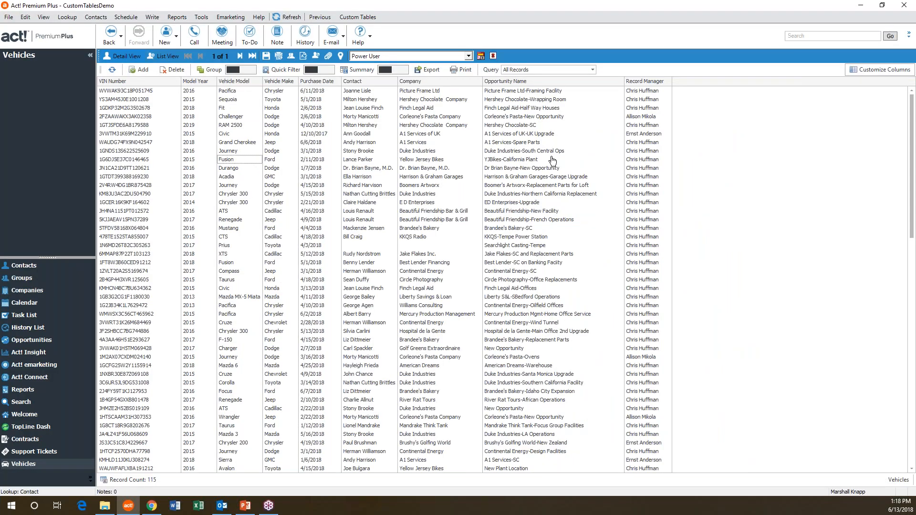
Apply the 2016 Chryslers query to the vehicle list, and switch back to All Records.
click(547, 72)
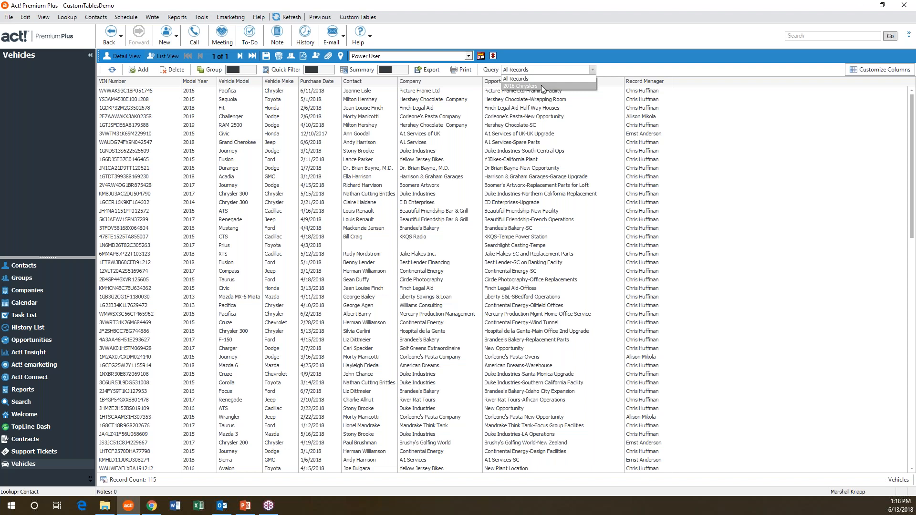
click(540, 86)
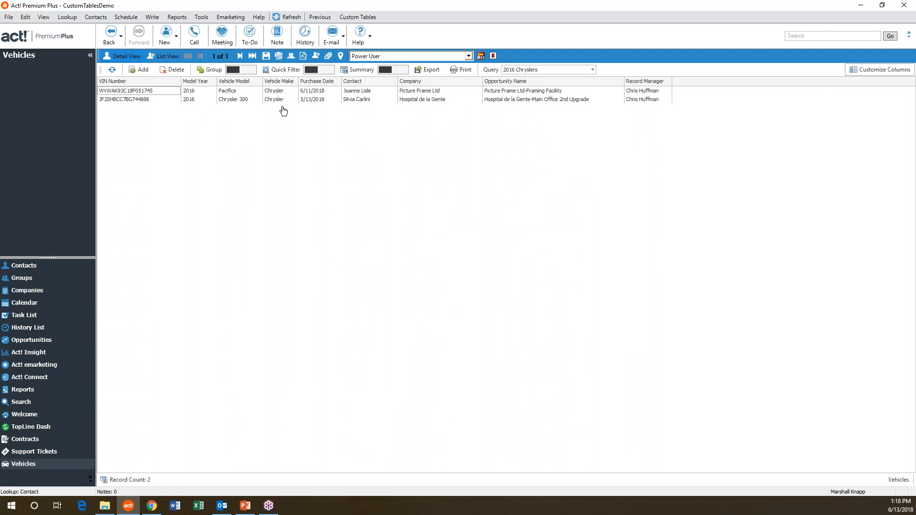
click(557, 70)
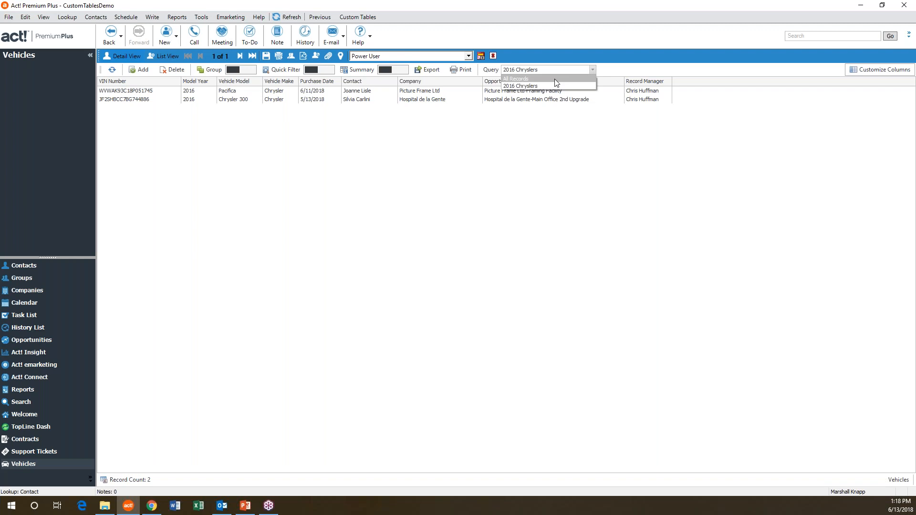
click(556, 82)
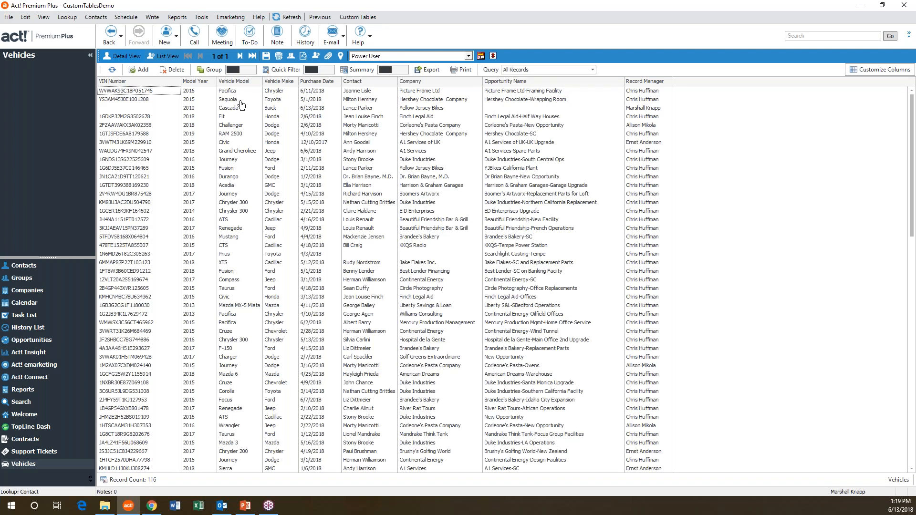
Open the saved 2016 Chryslers query for the Vehicles custom table, review its criteria in the query editor and close it.
click(66, 18)
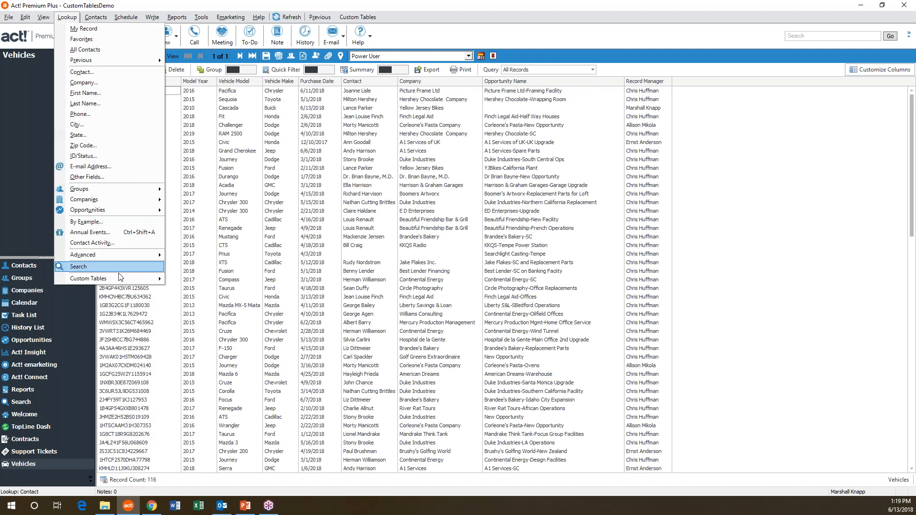
mouse_move(96, 279)
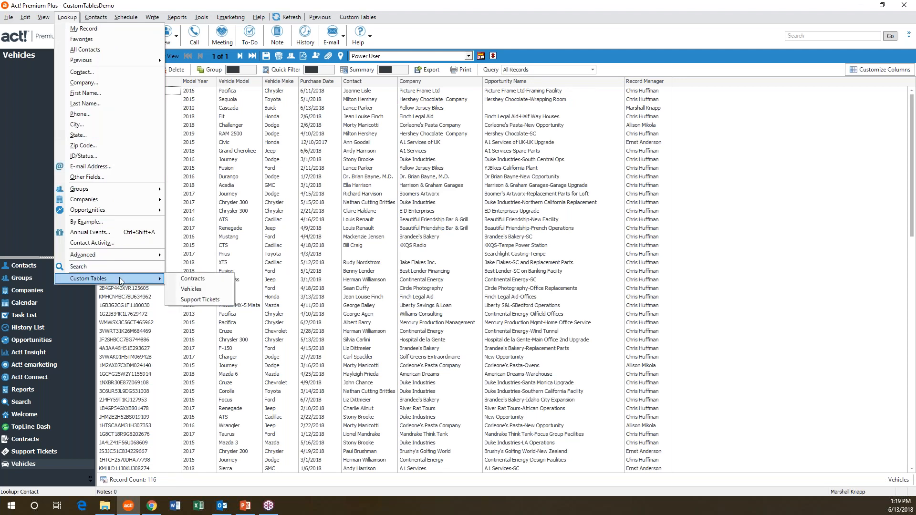
click(199, 289)
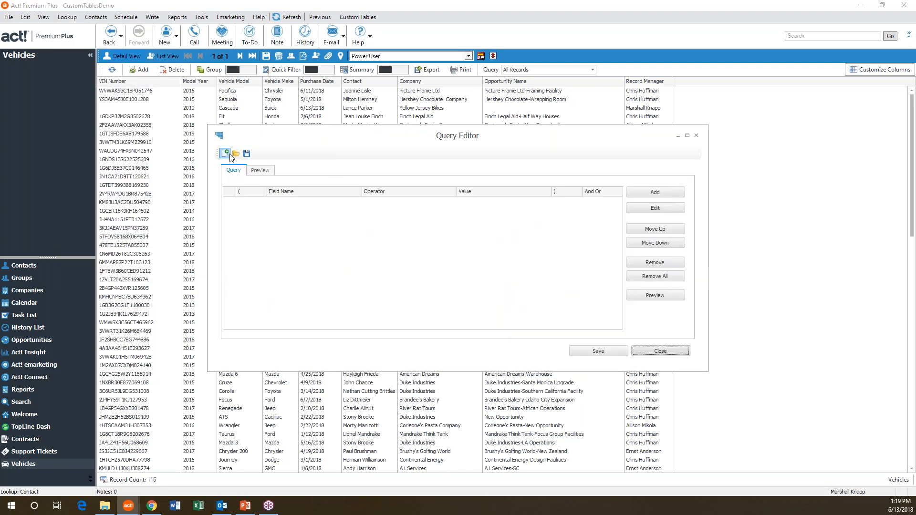
click(236, 153)
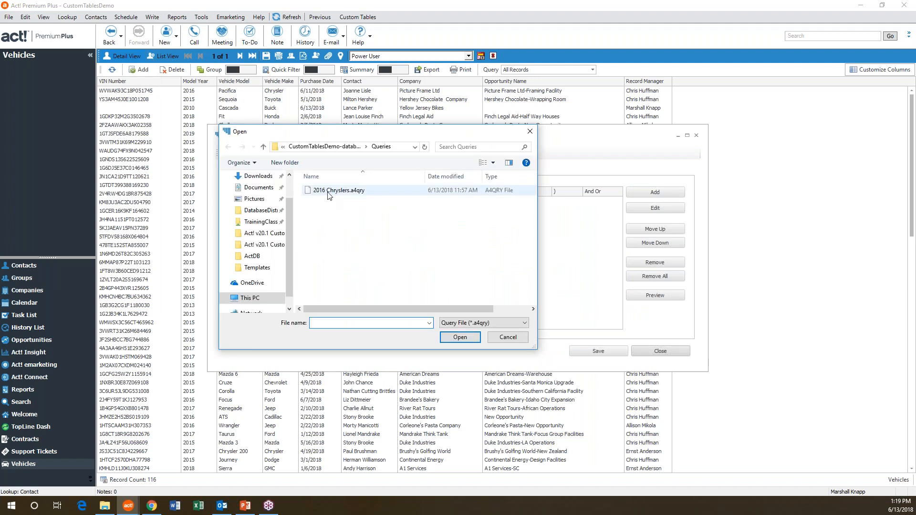
double_click(327, 191)
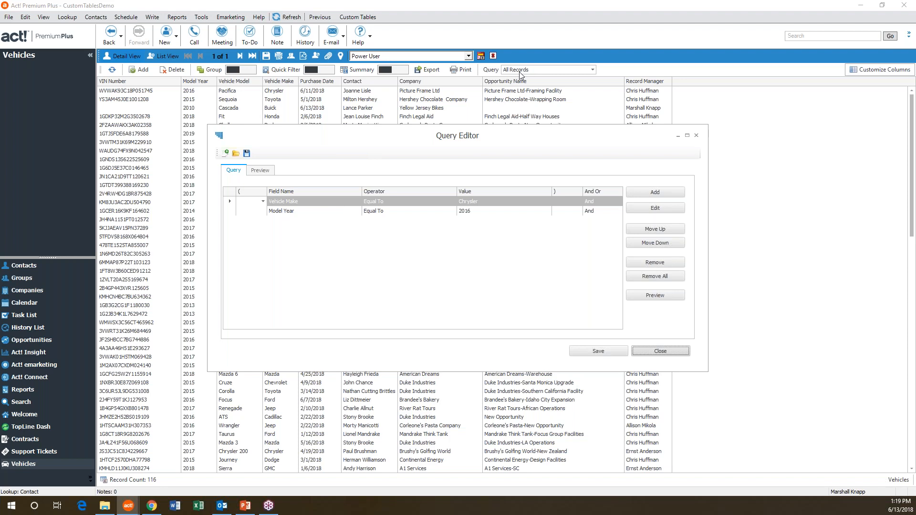
click(650, 355)
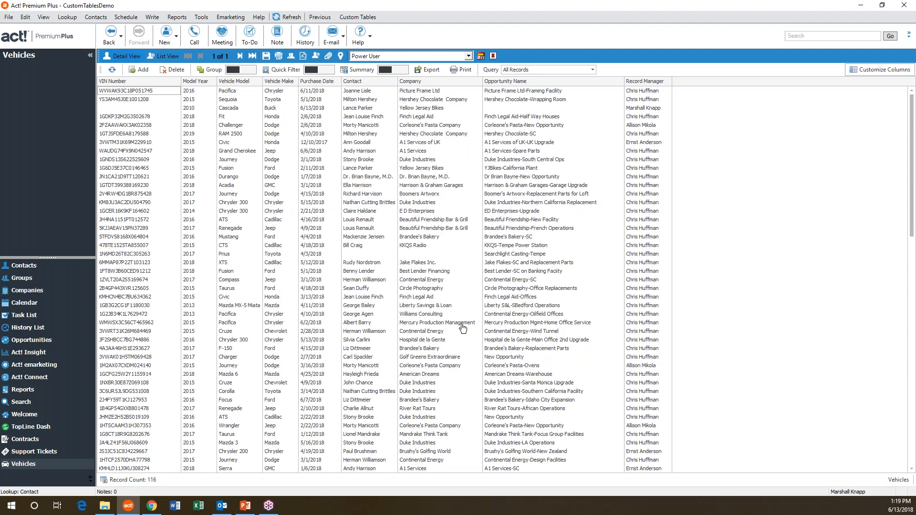
Add the contact record's Phone field to the selected columns of the vehicle list.
click(855, 70)
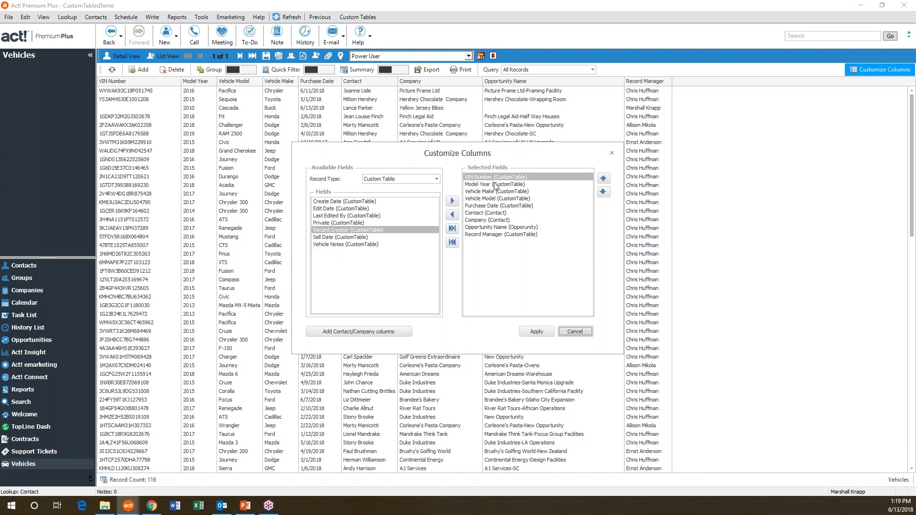
click(358, 237)
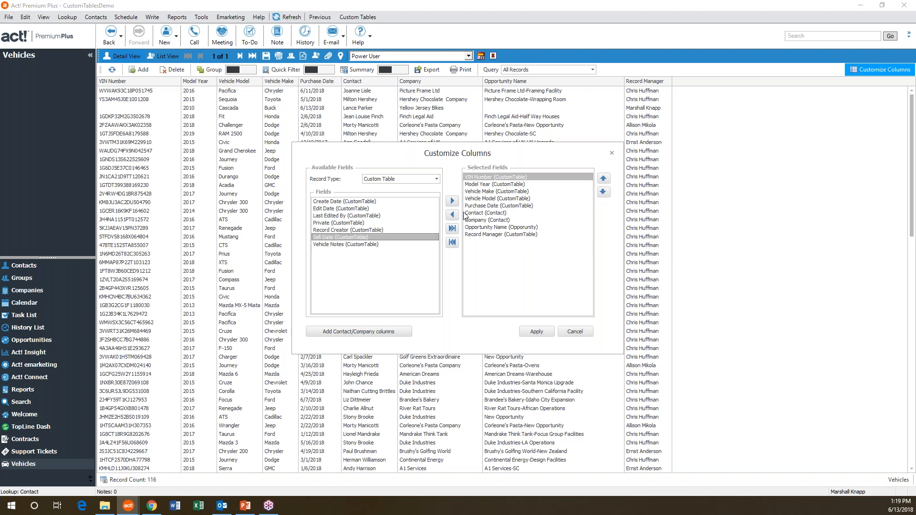
click(465, 214)
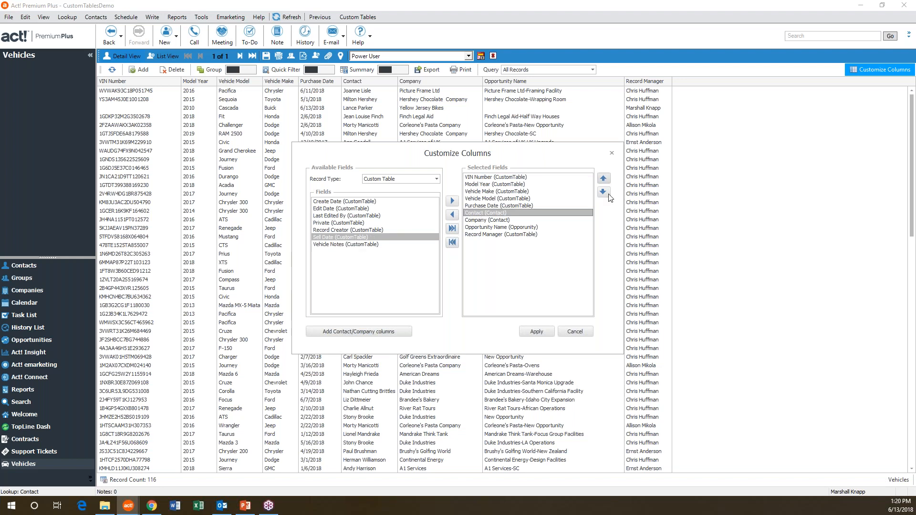
click(389, 180)
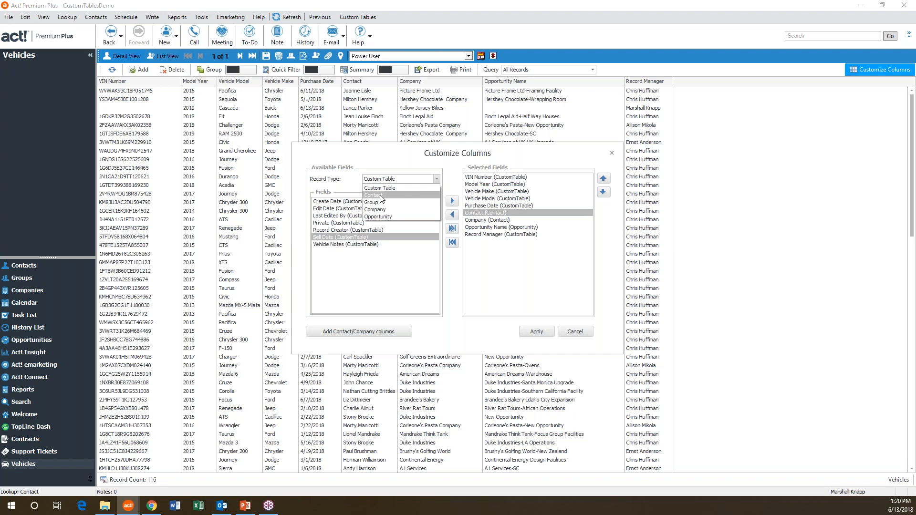
click(381, 196)
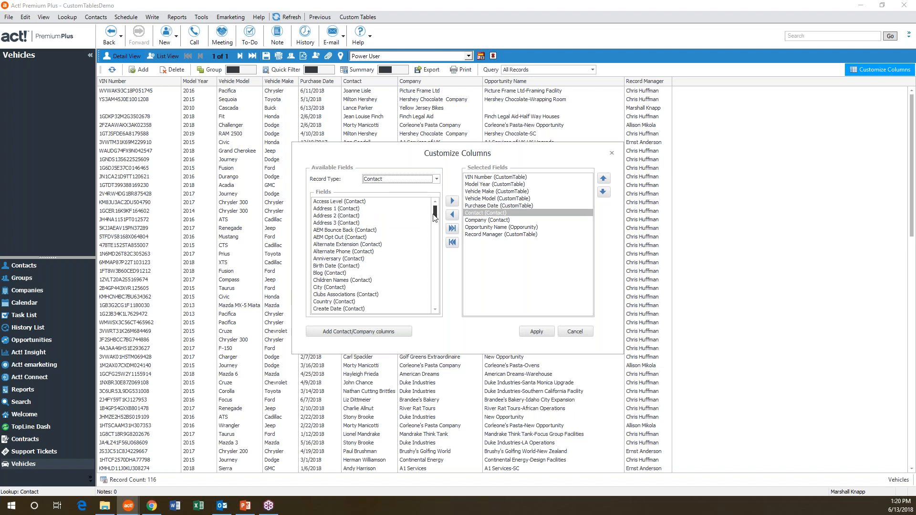
drag(434, 217, 426, 279)
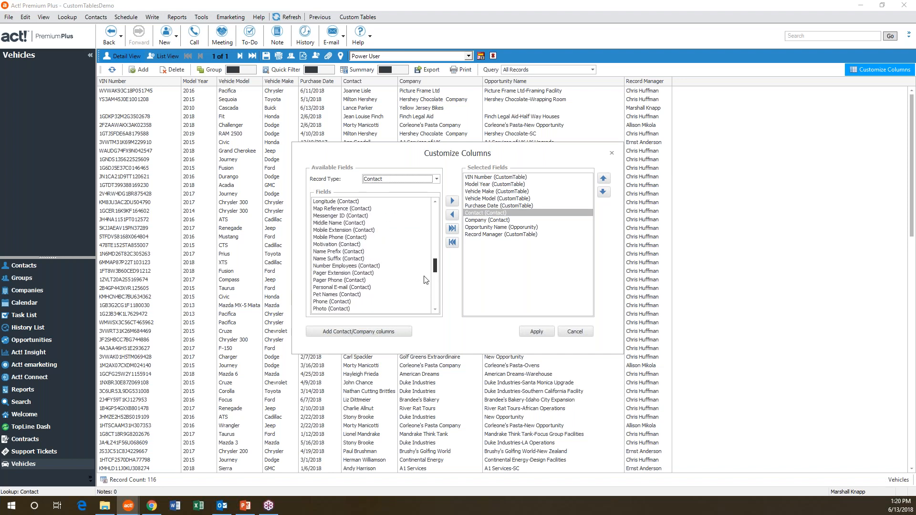
click(364, 302)
click(452, 201)
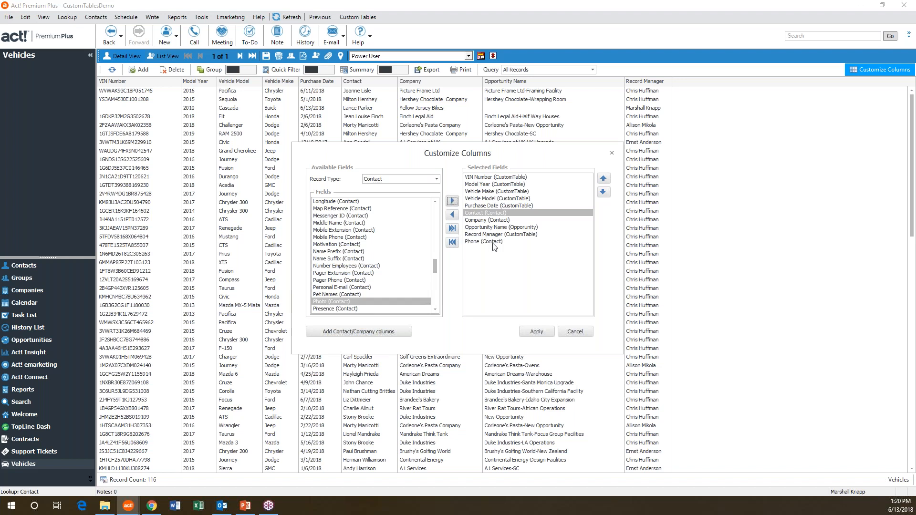
Move the Phone field up to directly below Contact in the selected columns and apply the layout.
click(603, 179)
click(603, 179)
click(604, 179)
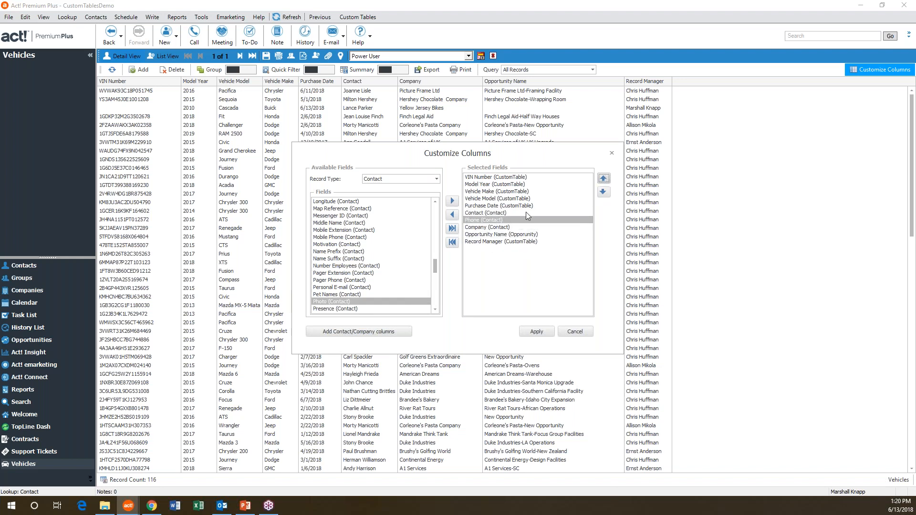
click(538, 332)
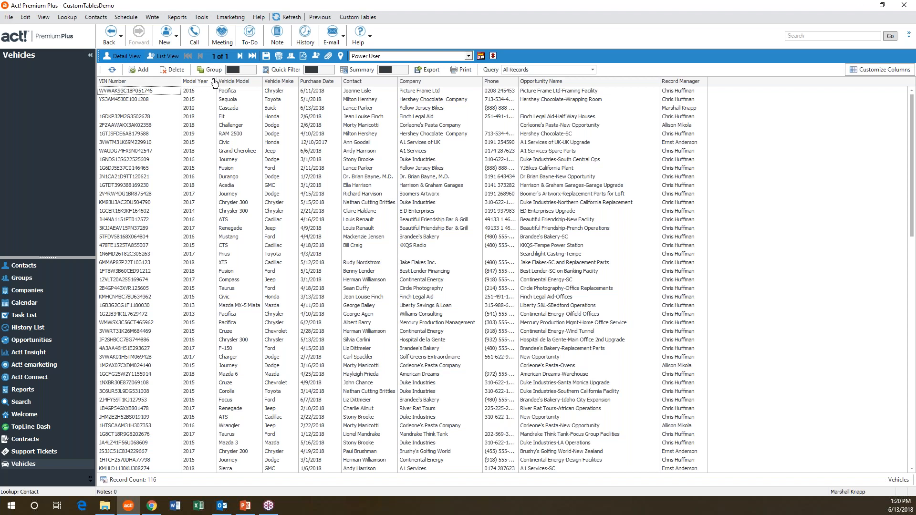
Sort the vehicle list by Model Year in ascending order and in descending order.
click(193, 81)
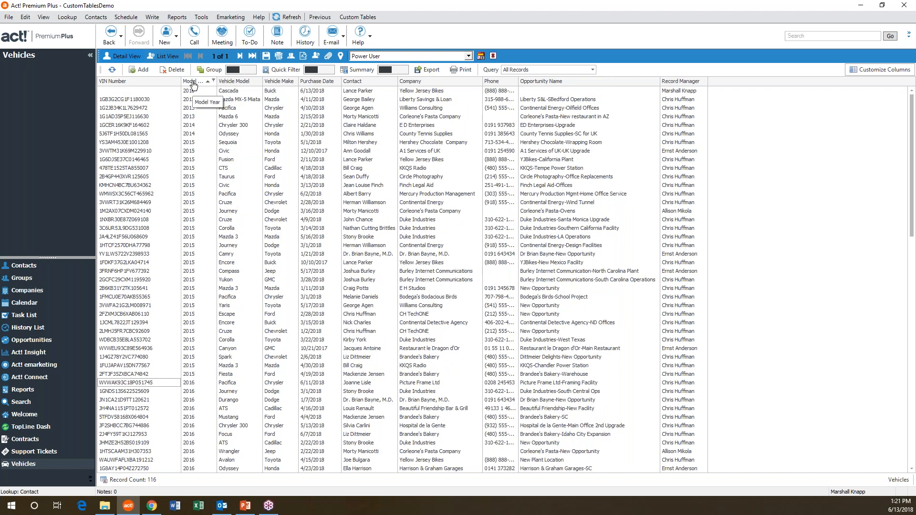
click(193, 82)
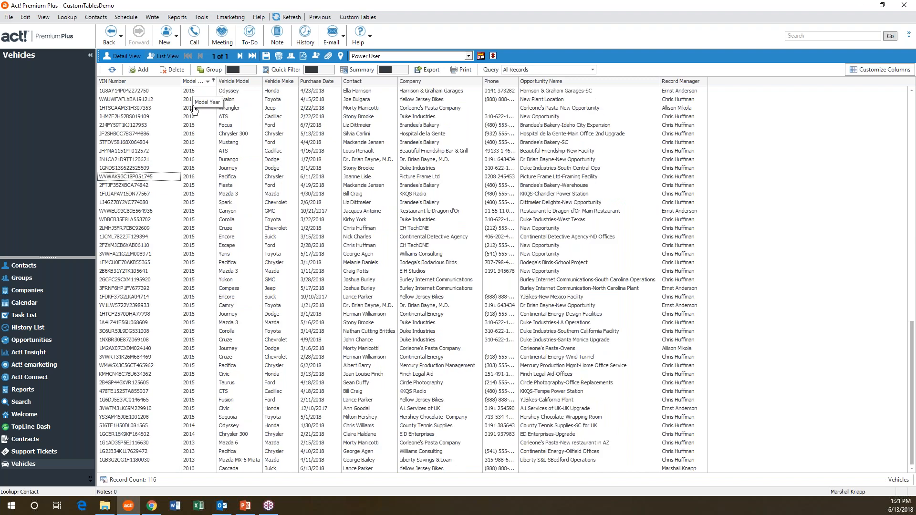
scroll(201, 152, up, 12)
scroll(201, 152, up, 12)
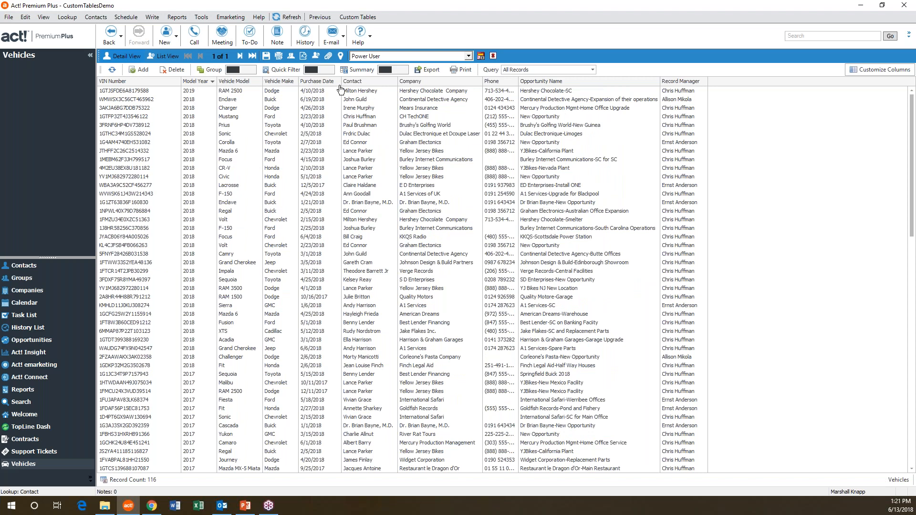
Sort the vehicle list by Purchase Date ascending, and re-sort it by Vehicle Make ascending.
click(319, 85)
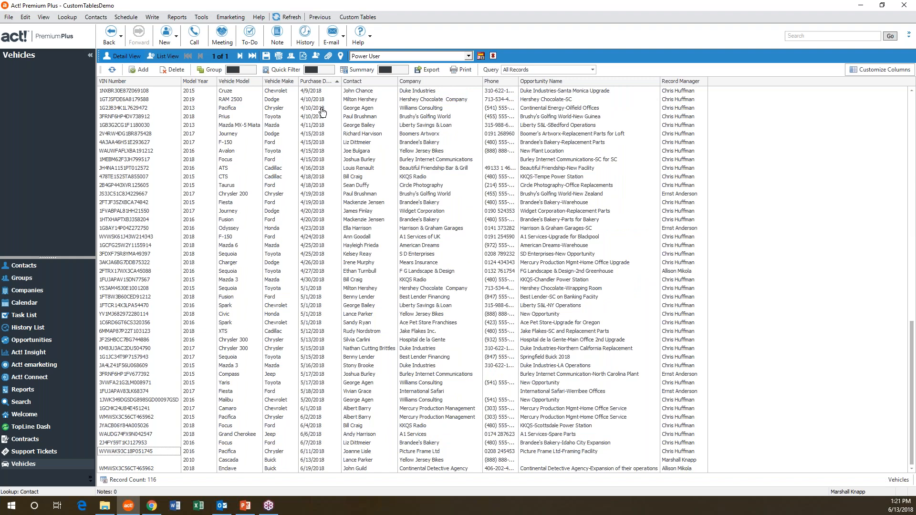
scroll(321, 141, up, 20)
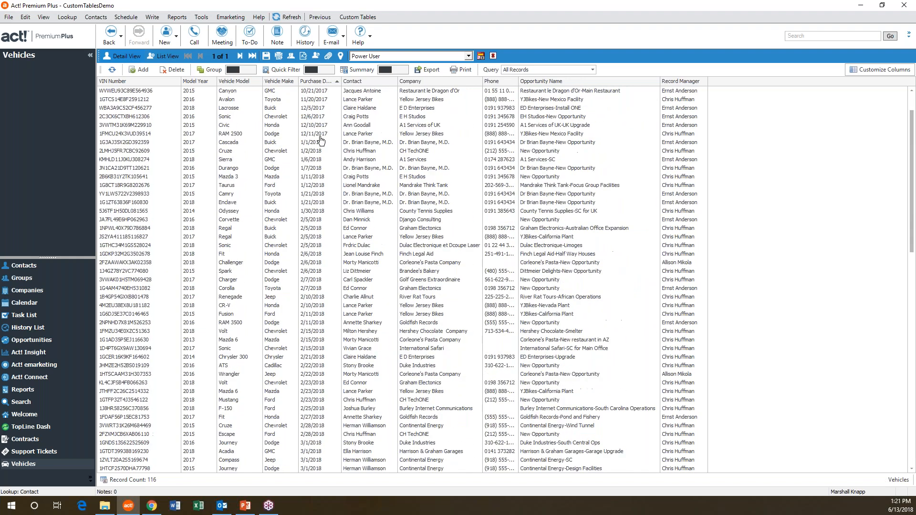
click(277, 83)
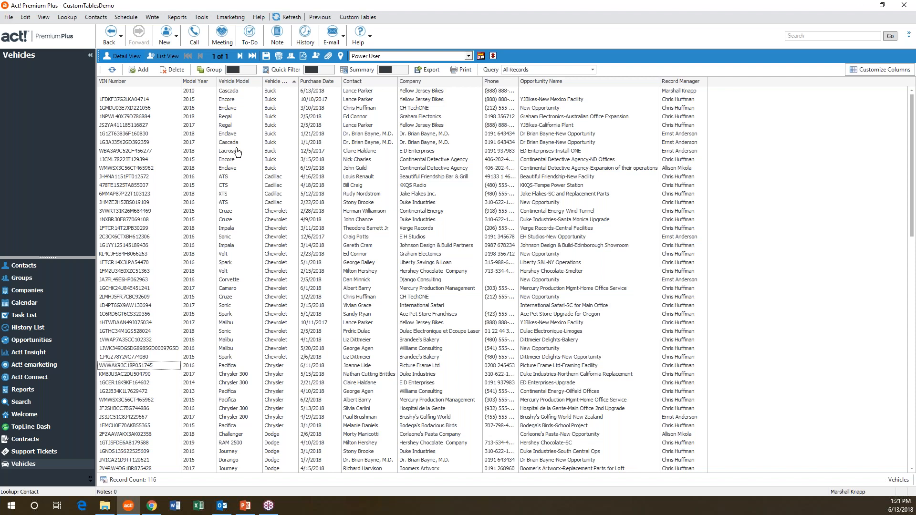
Filter the Model Year column of the vehicle list to the values 2018 and 2019.
click(213, 81)
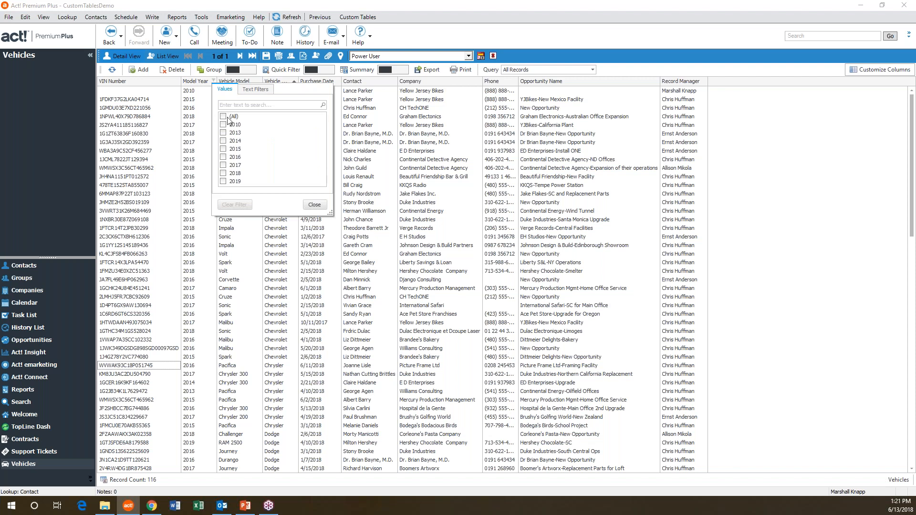
click(222, 181)
click(222, 173)
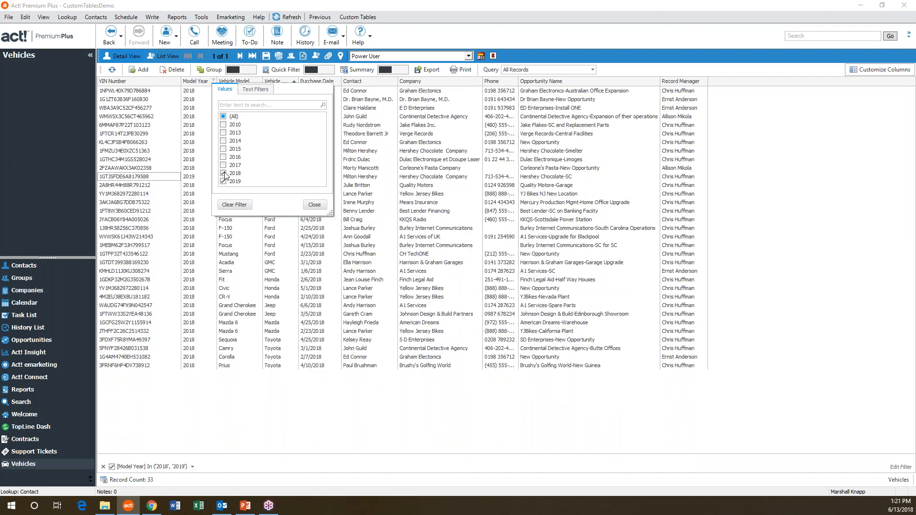
click(313, 204)
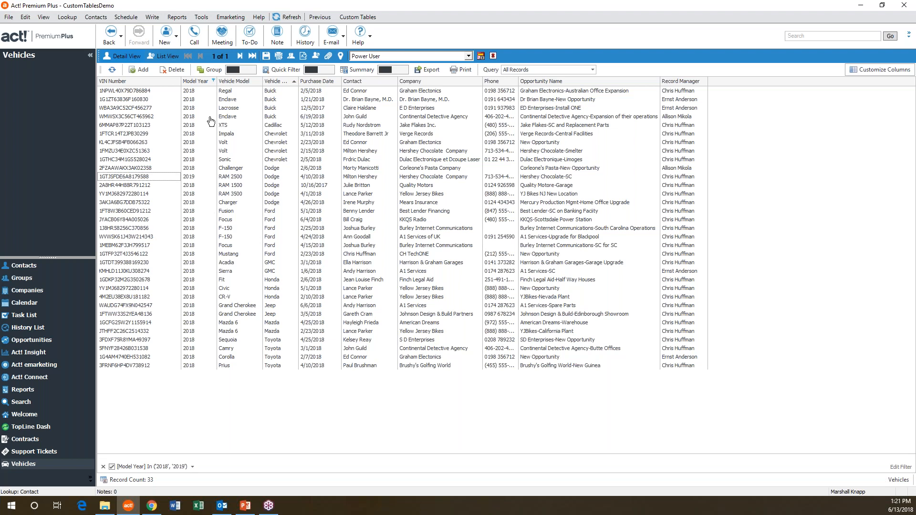
Filter the Vehicle Make column to Buick, Cadillac, Chevrolet and GMC.
click(295, 80)
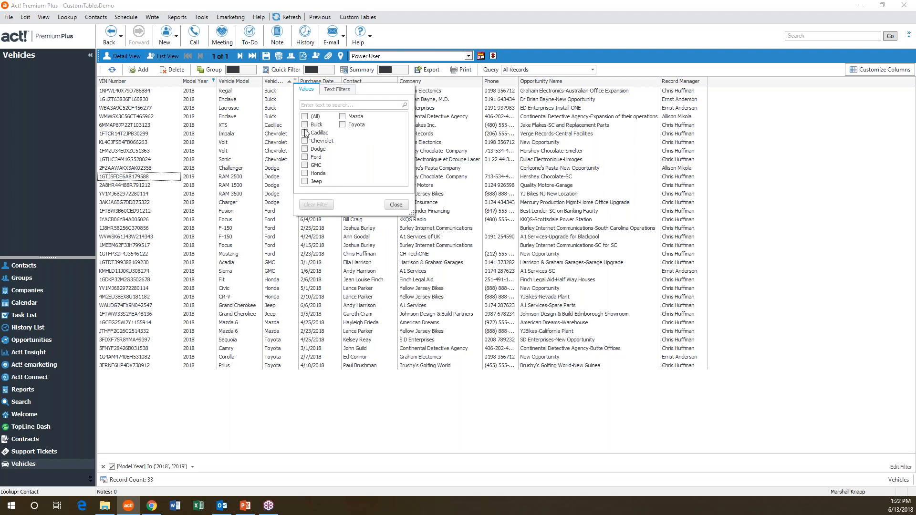
click(304, 124)
click(304, 133)
click(304, 141)
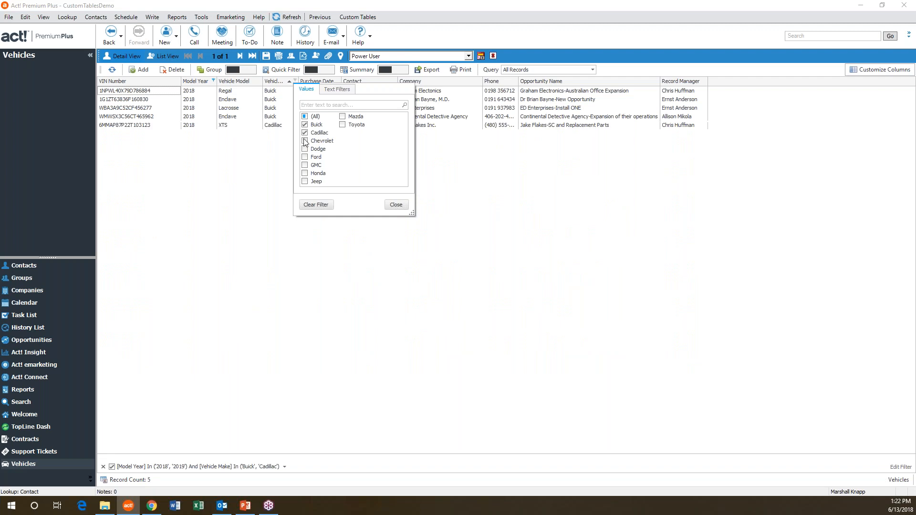
click(304, 165)
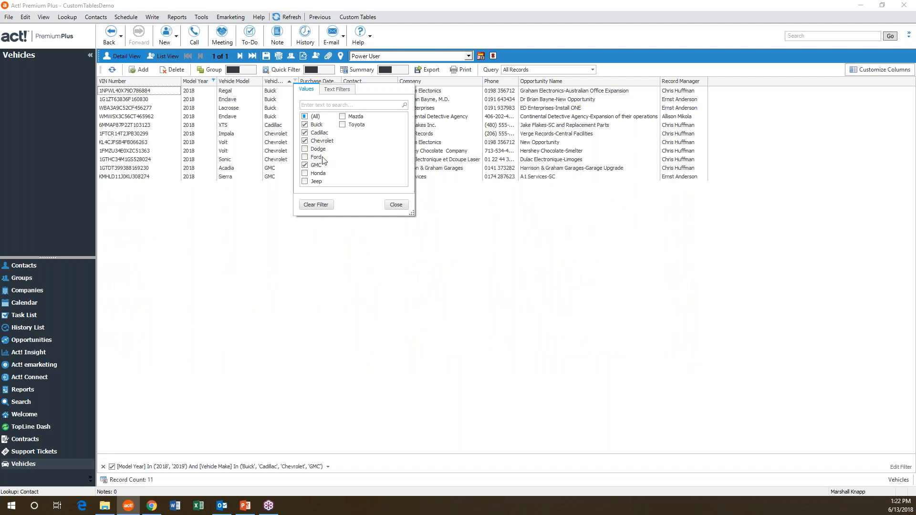
click(396, 205)
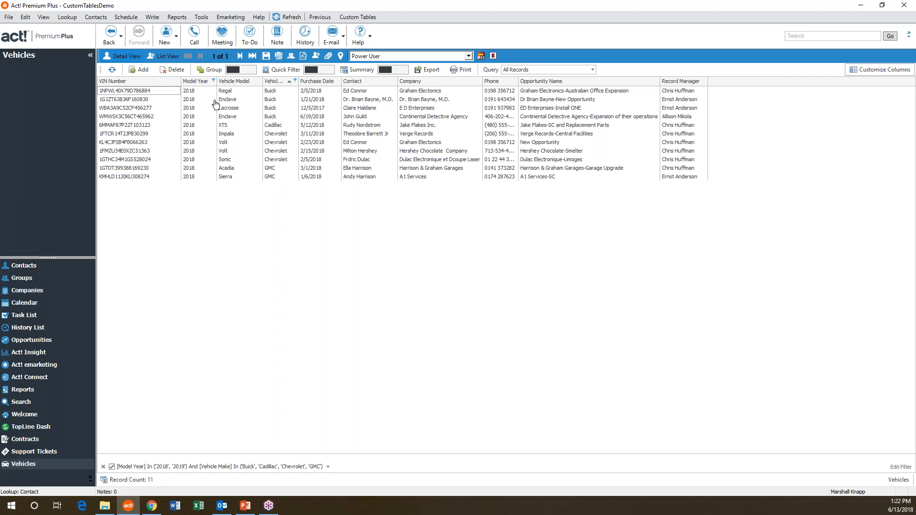
Replace the Model Year value filter with a Begins With text filter of 201, and return to the column's value choices.
click(213, 81)
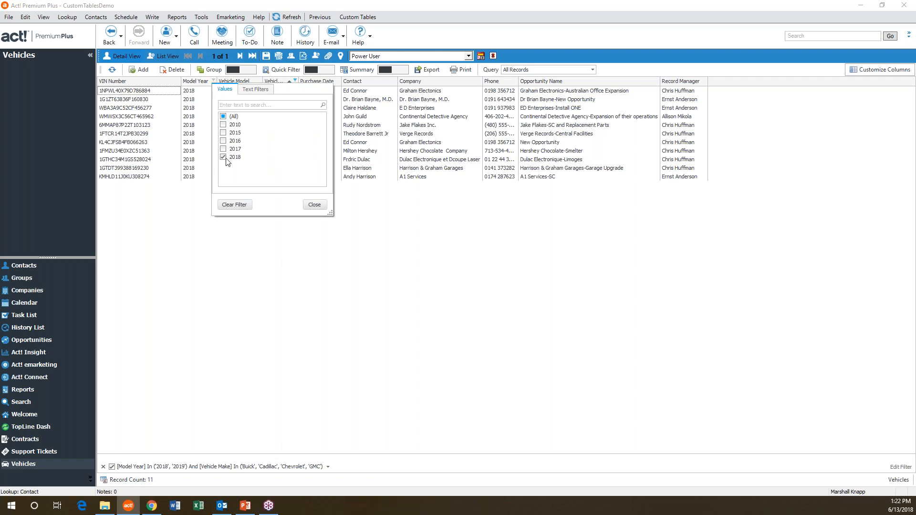
click(256, 90)
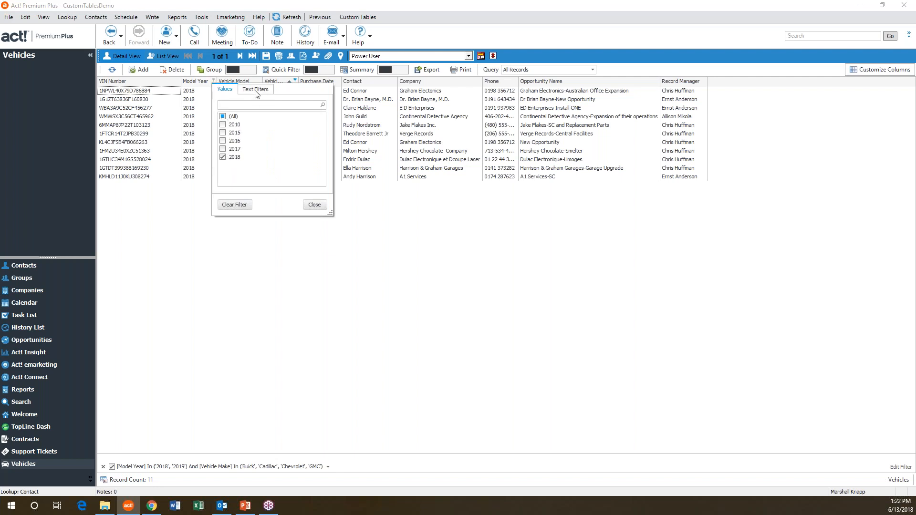
click(229, 91)
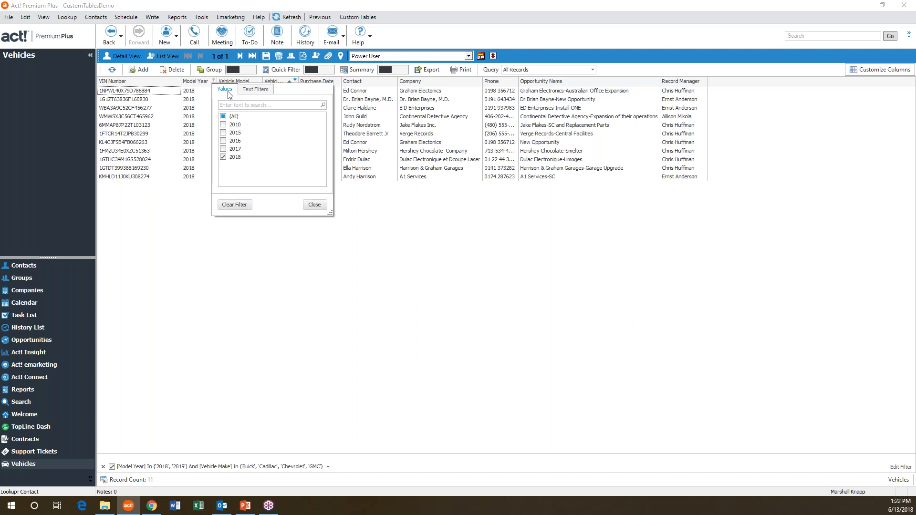
click(256, 89)
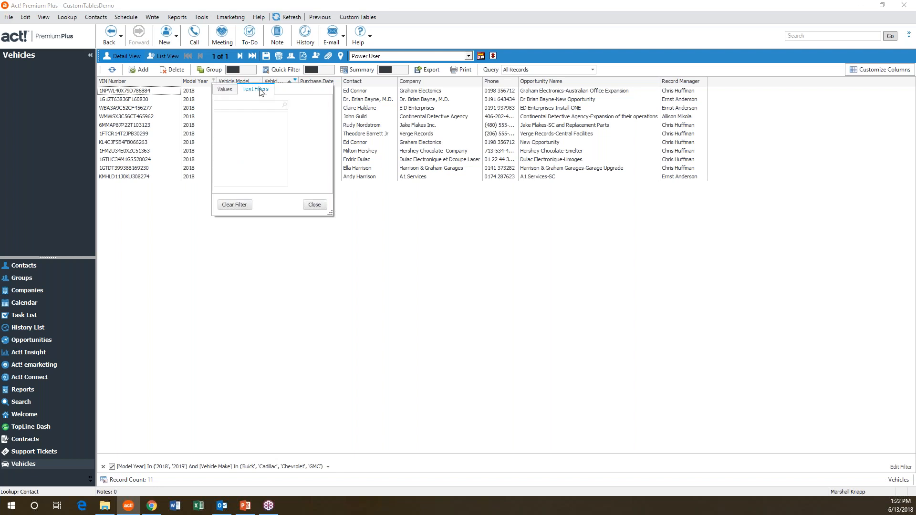
click(254, 116)
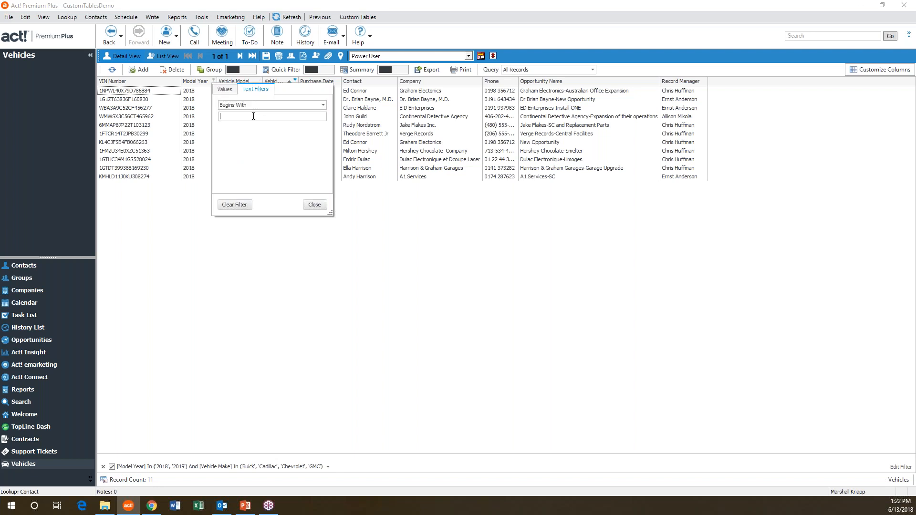
text(201)
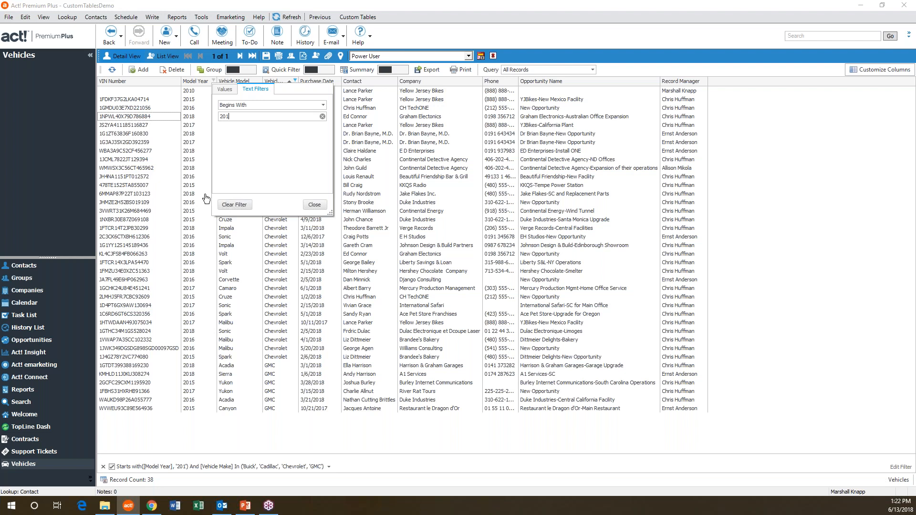
click(224, 90)
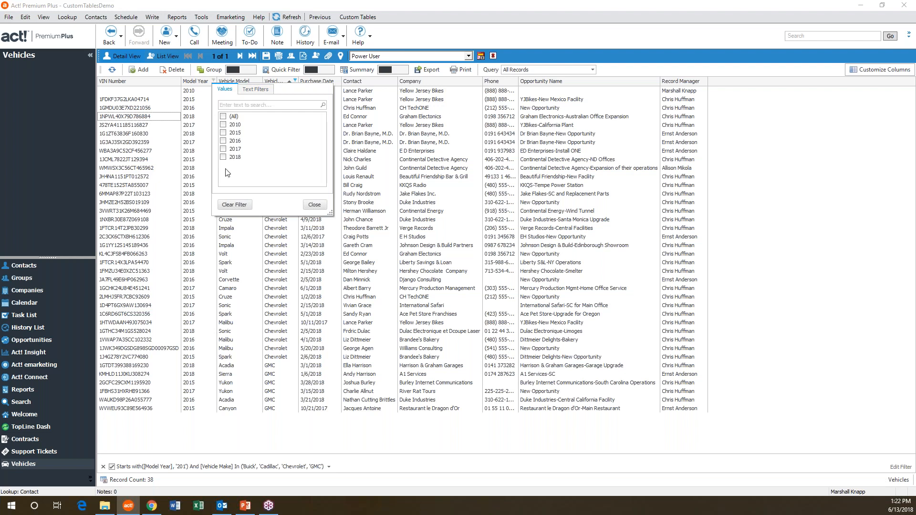
Clear the Model Year and Vehicle Make filters from the vehicle list.
click(243, 204)
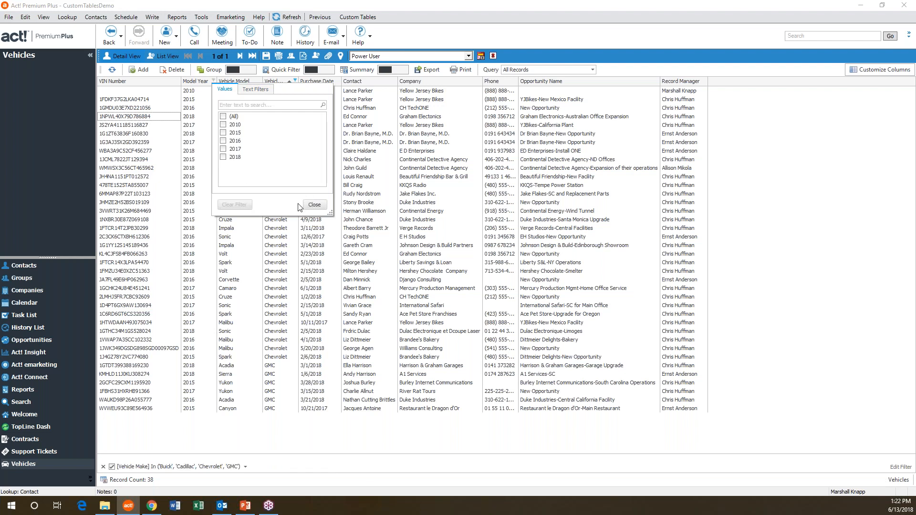
click(314, 205)
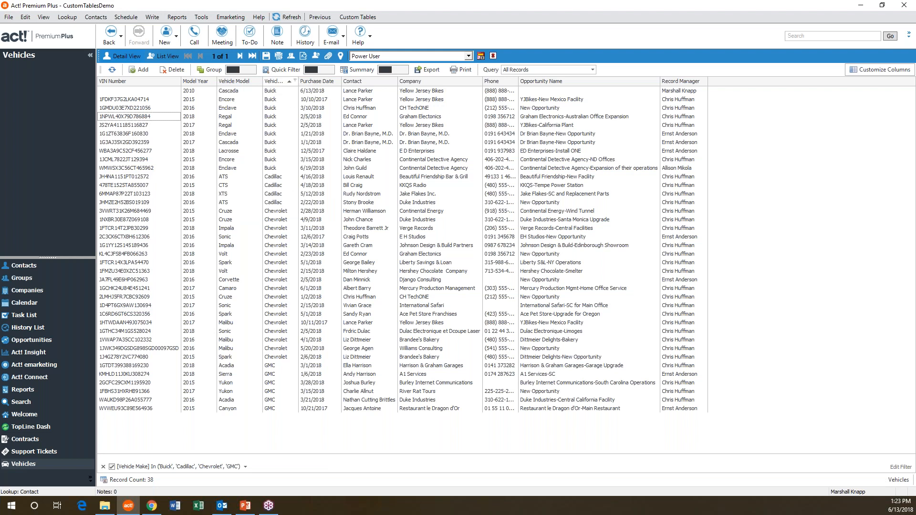
click(295, 80)
click(314, 204)
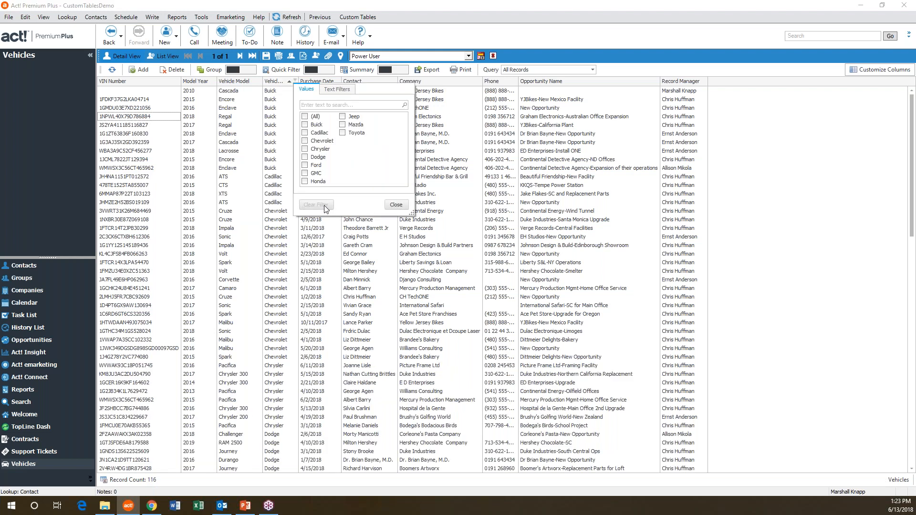
click(395, 205)
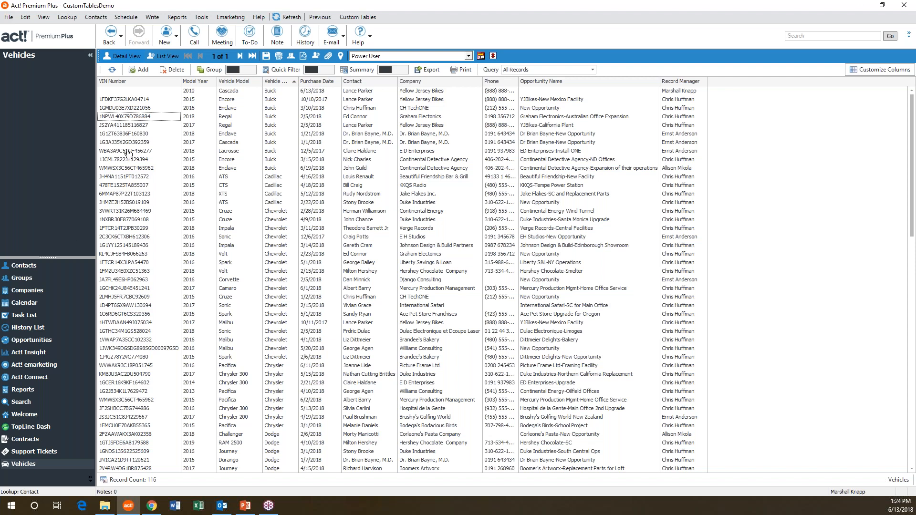
Show the group-by box above the vehicle list's column headers.
right_click(146, 84)
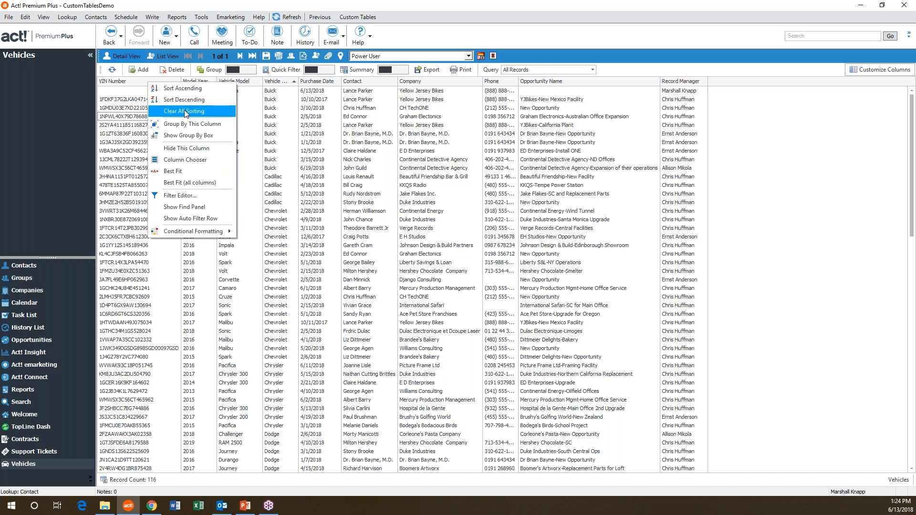
click(190, 135)
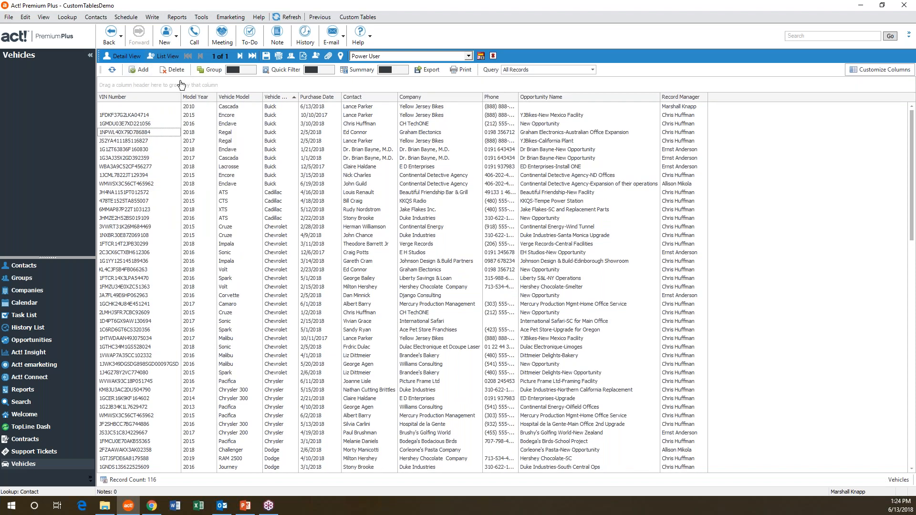
right_click(166, 97)
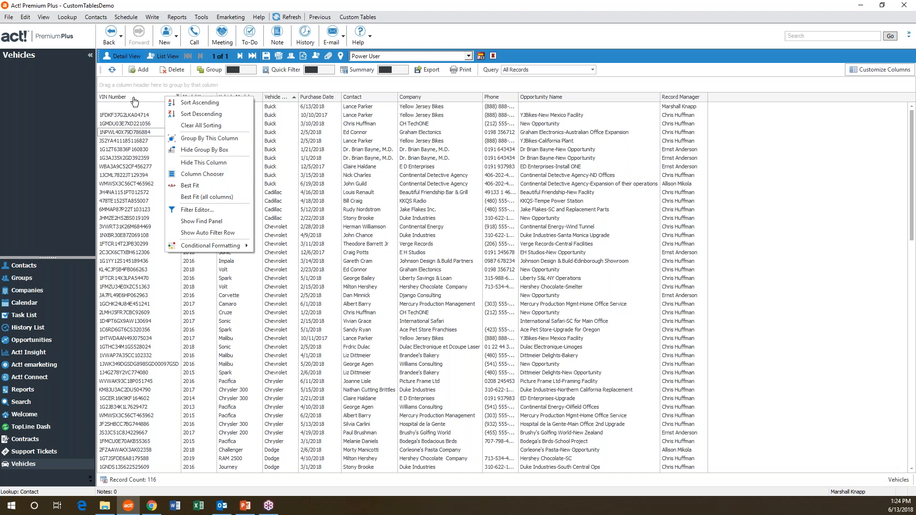
click(138, 124)
Narrow the VIN Number column and restore its best-fit width, then narrow it again and apply Best Fit to all columns.
drag(181, 97, 138, 98)
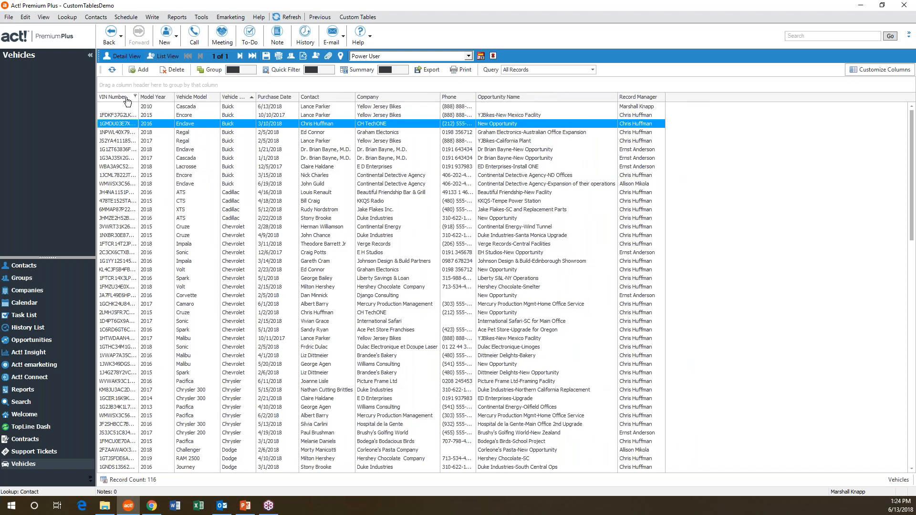
double_click(138, 97)
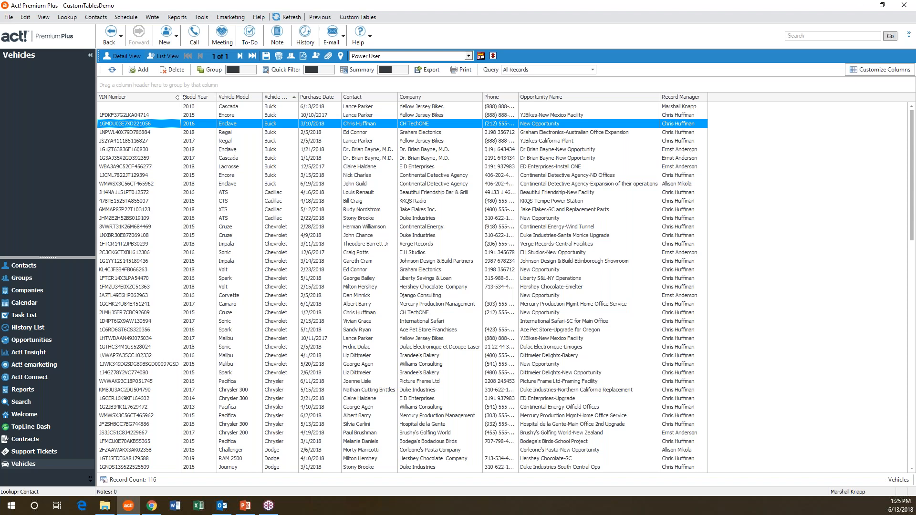
drag(180, 97, 146, 97)
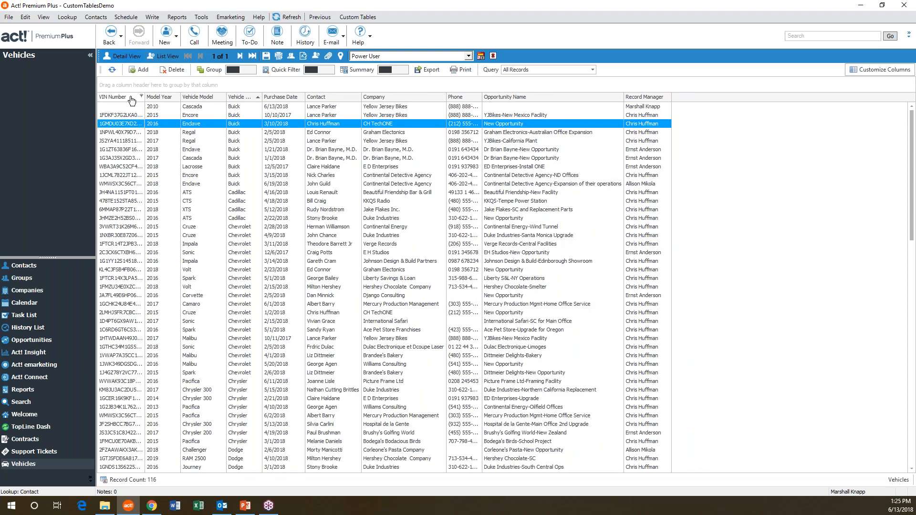
right_click(131, 97)
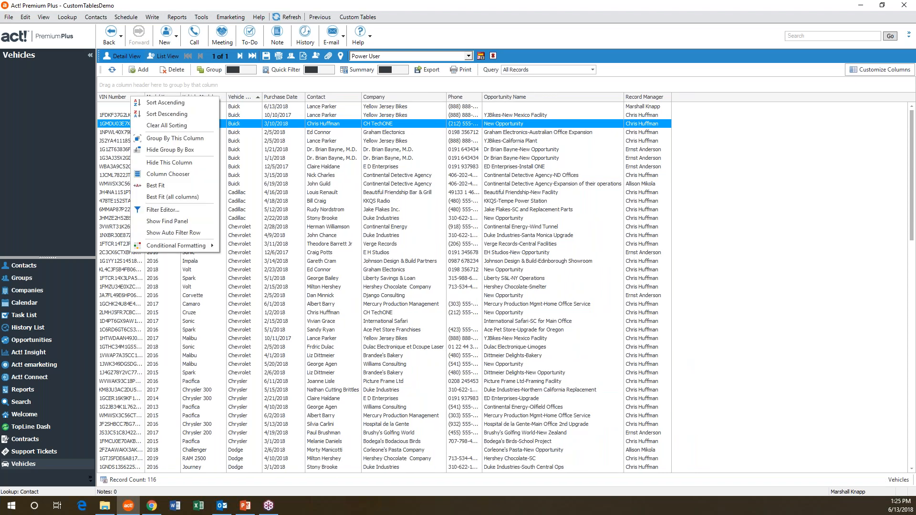
click(161, 198)
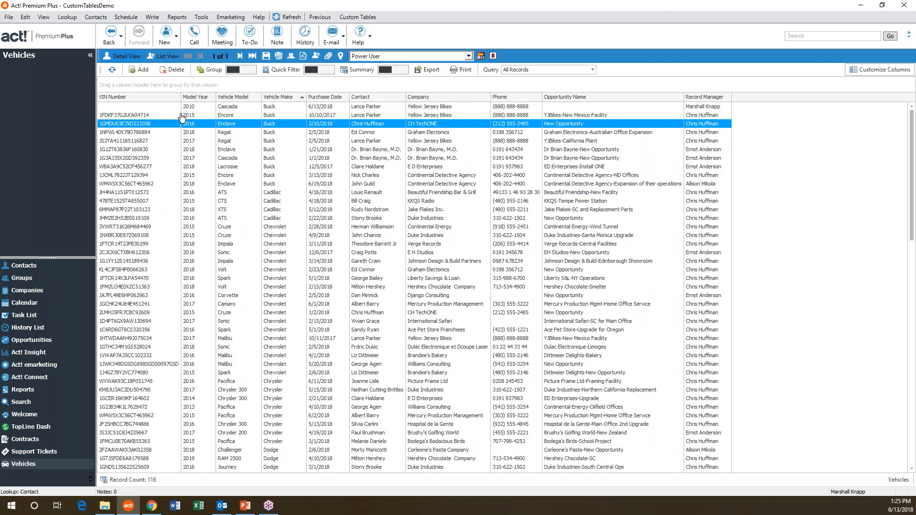
View the Filter Editor for the VIN Number column and close it without applying a condition.
right_click(150, 97)
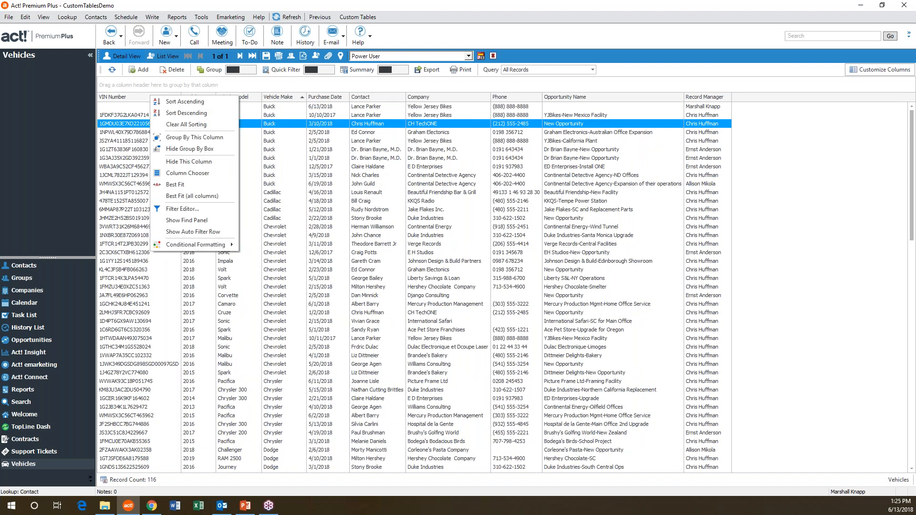
click(191, 210)
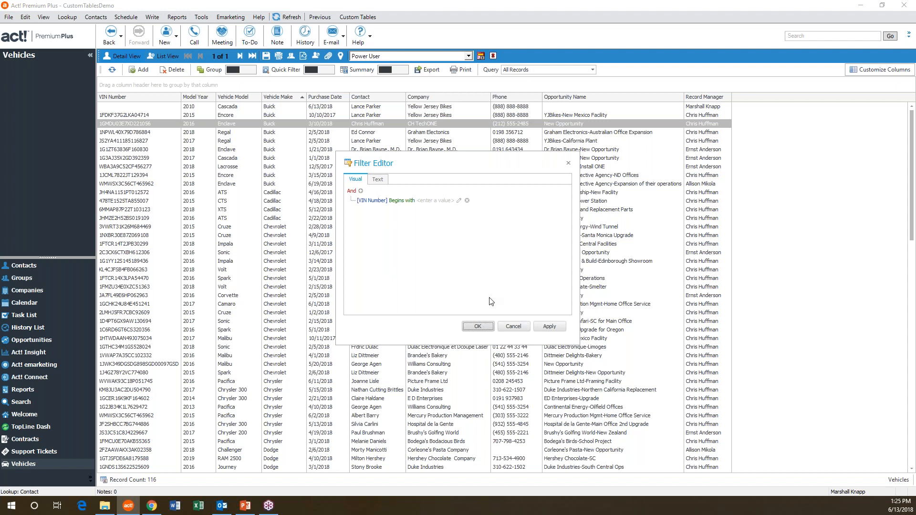
click(508, 327)
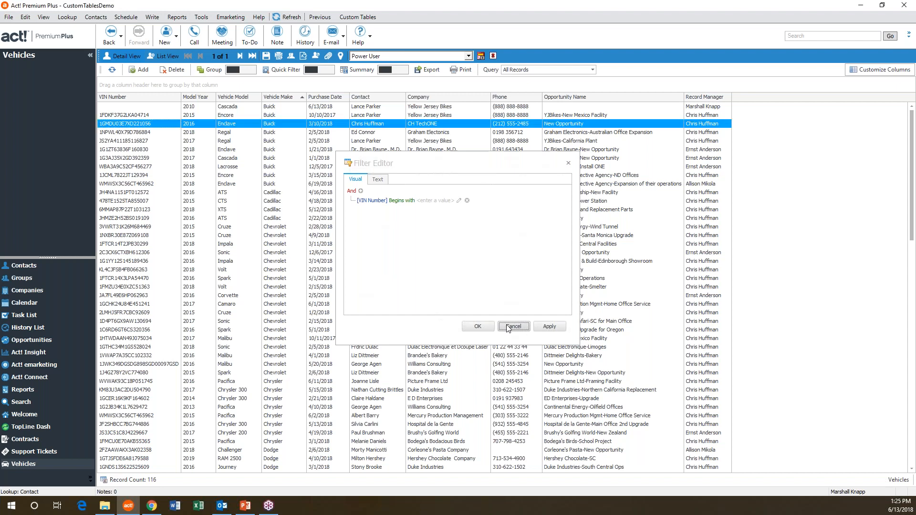
Show the auto filter row in the vehicle list and hide the group-by box.
right_click(231, 96)
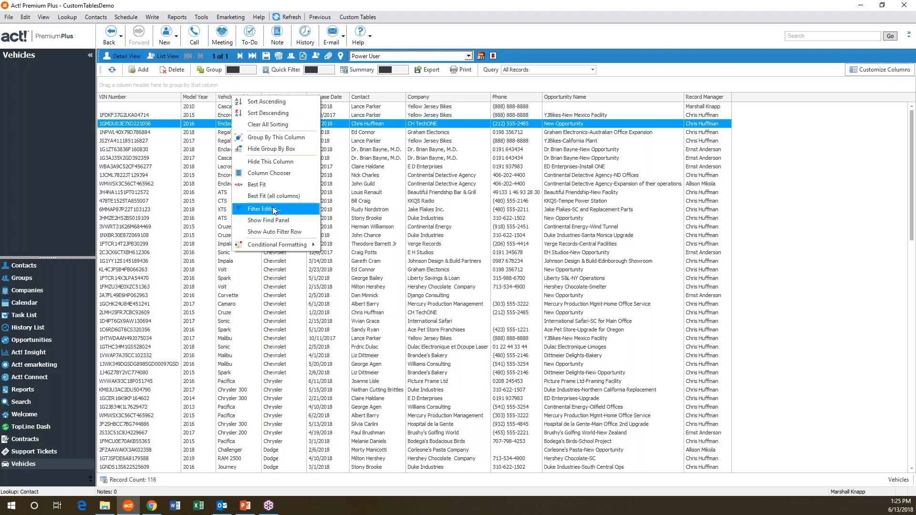
click(282, 231)
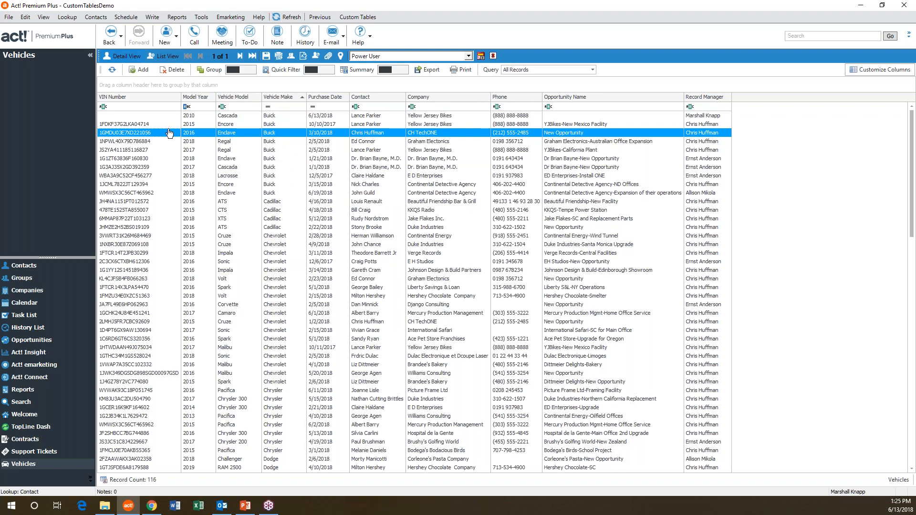
right_click(151, 86)
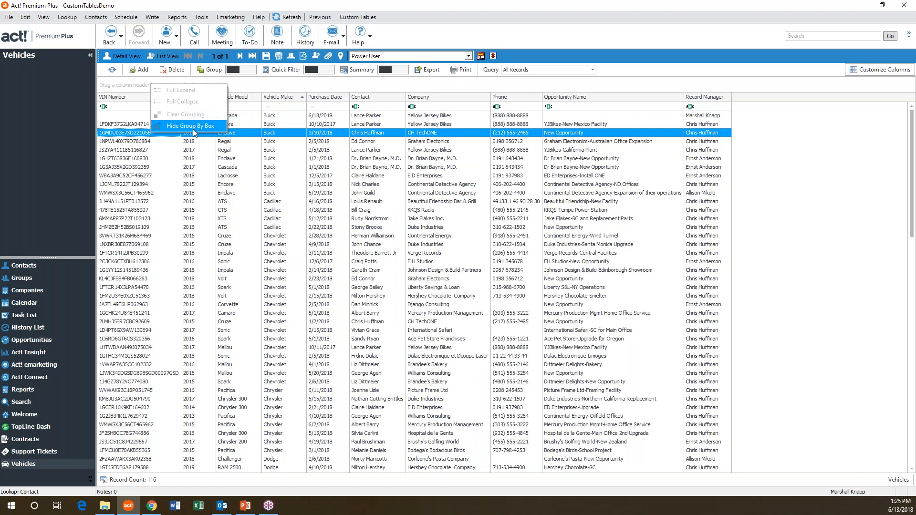
click(193, 126)
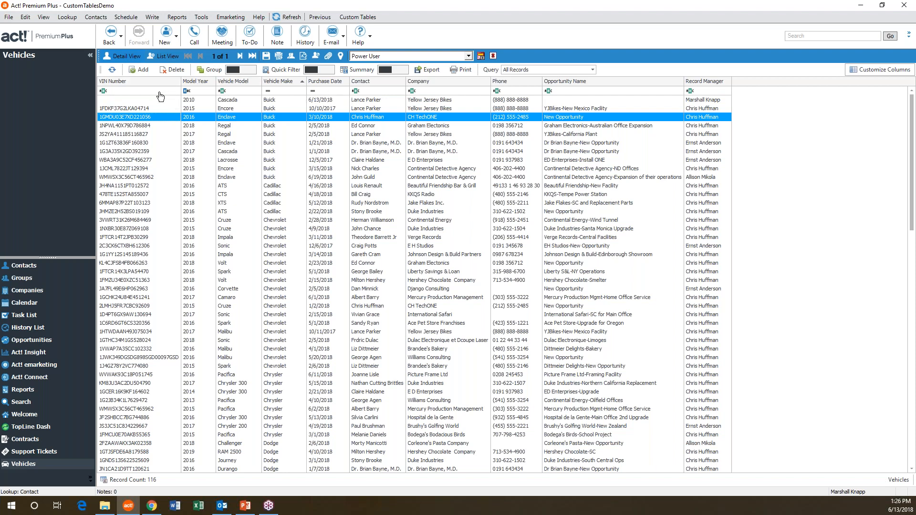
Filter the VIN Number column by wvw in the auto filter row, and clear that filter.
click(160, 93)
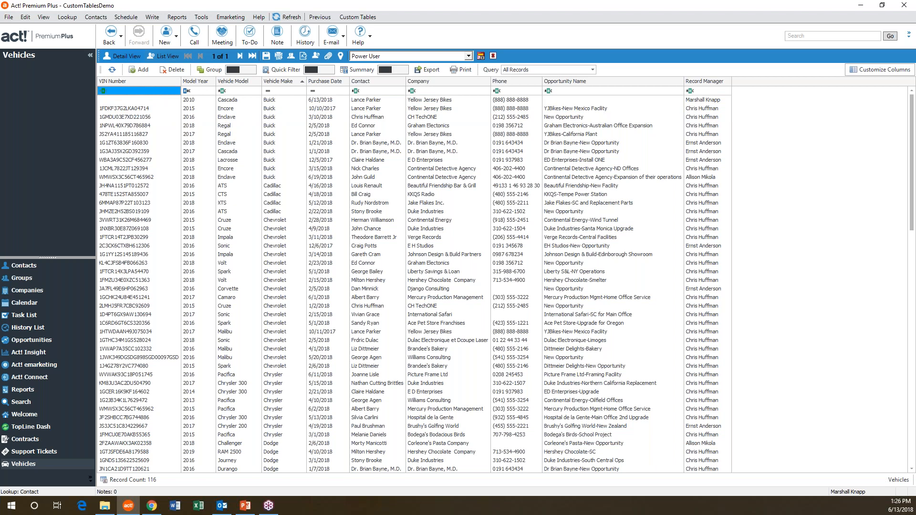
text(wvw)
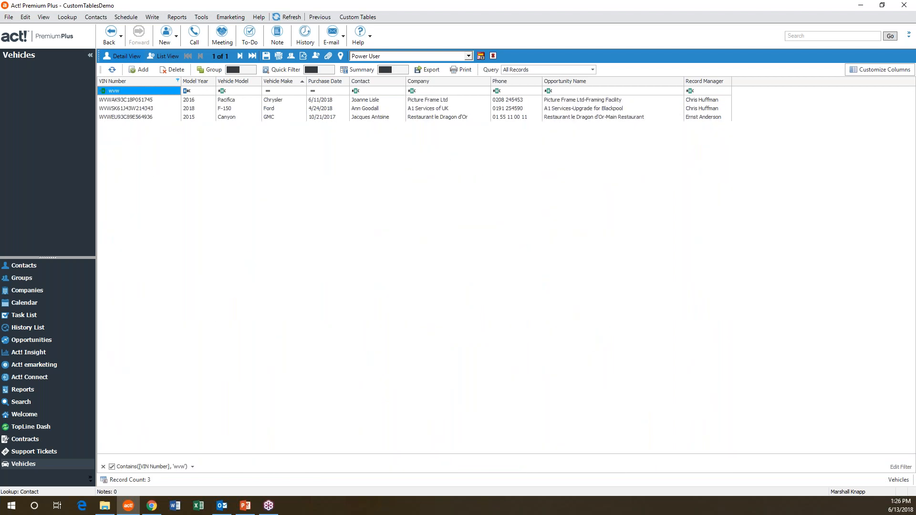
key(BackSpace)
key(BackSpace)
key(BackSpace)
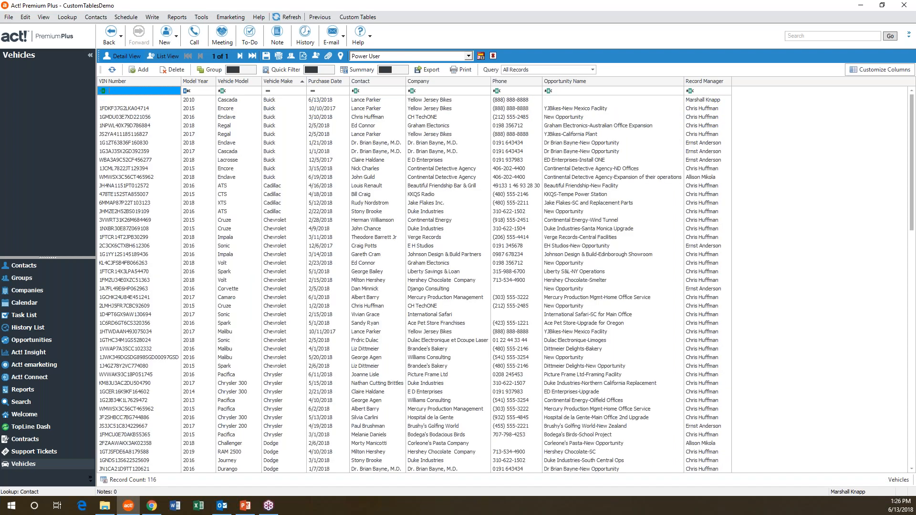
Filter the Model Year column by 2010 in the auto filter row, and clear that filter.
click(198, 90)
text(2)
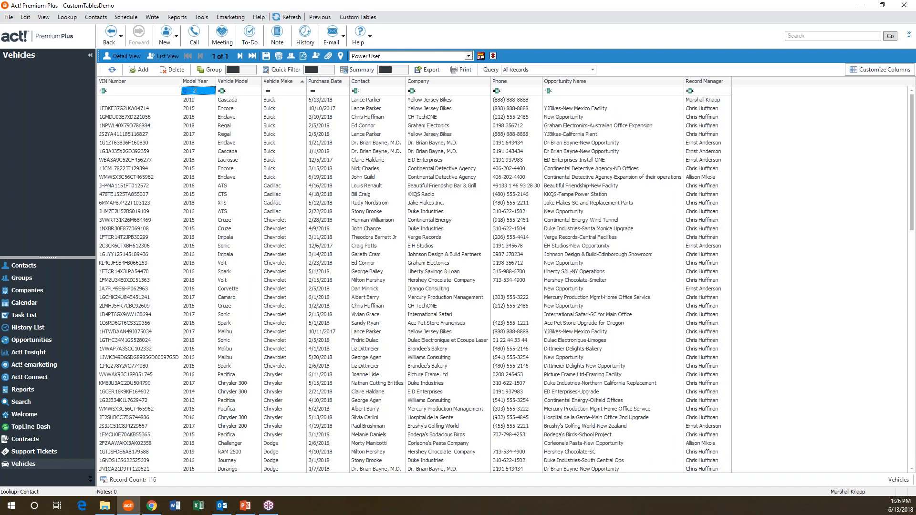
text(010)
key(BackSpace)
key(BackSpace)
key(BackSpace)
key(BackSpace)
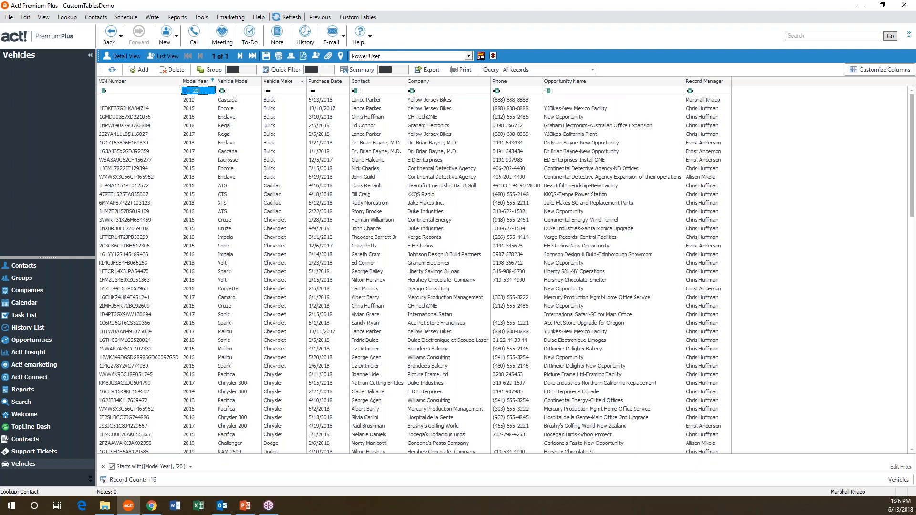
Filter the Vehicle Model column by enco in the auto filter row, and clear that filter.
key(Tab)
text(enco)
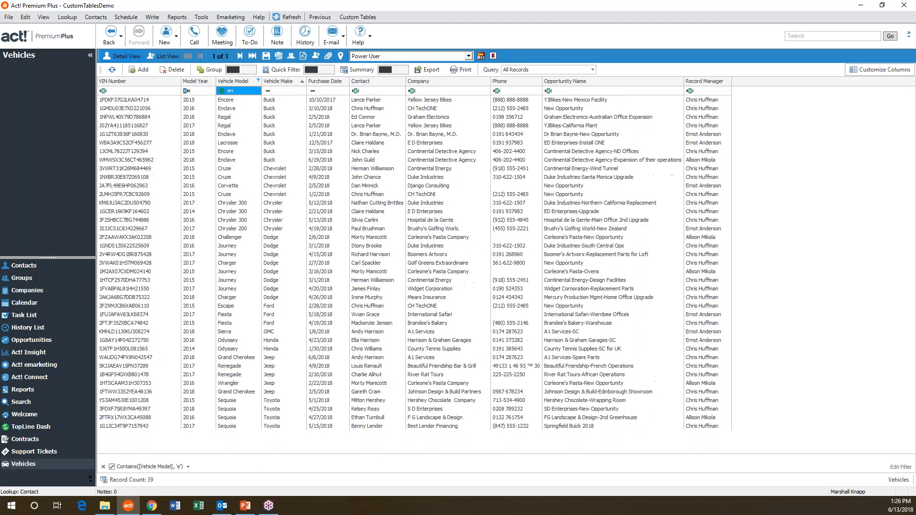
key(BackSpace)
key(BackSpace)
key(BackSpace)
key(BackSpace)
Filter the vehicle list to Vehicle Make Buick and Model Year 2018 using the auto filter row.
click(295, 94)
text(Buick)
click(202, 90)
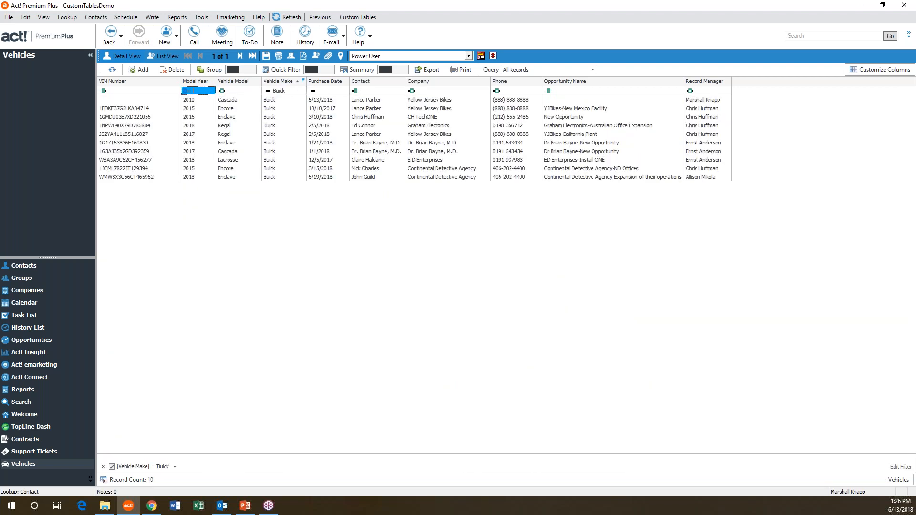
click(292, 91)
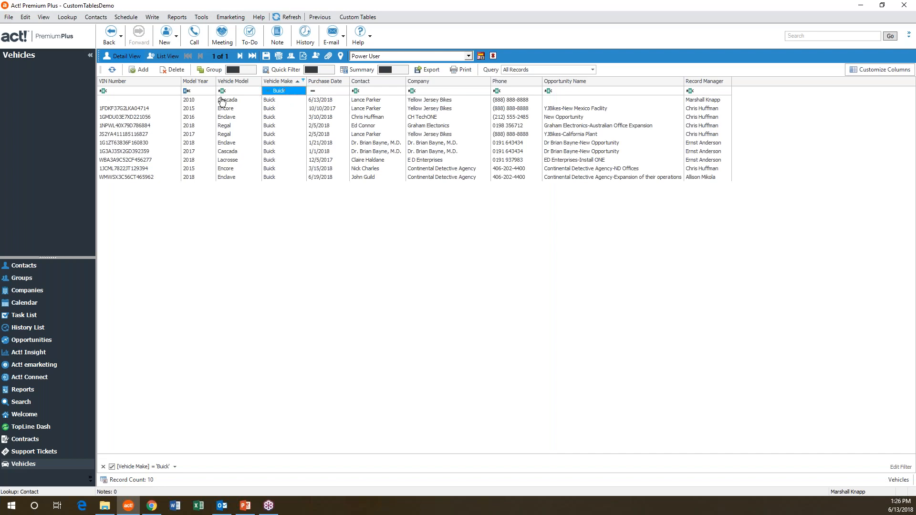
click(207, 92)
text(2018)
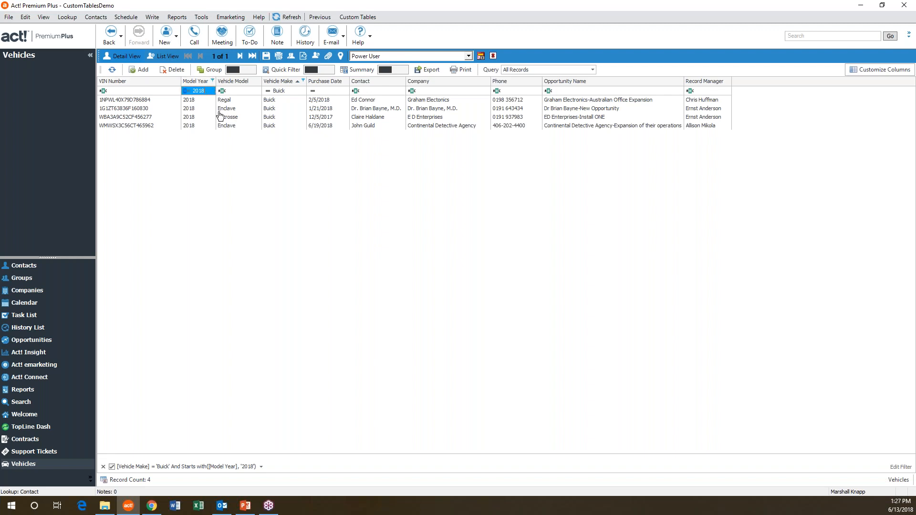
Clear the auto filter row's Model Year and Vehicle Make entries, and hide the auto filter row.
key(BackSpace)
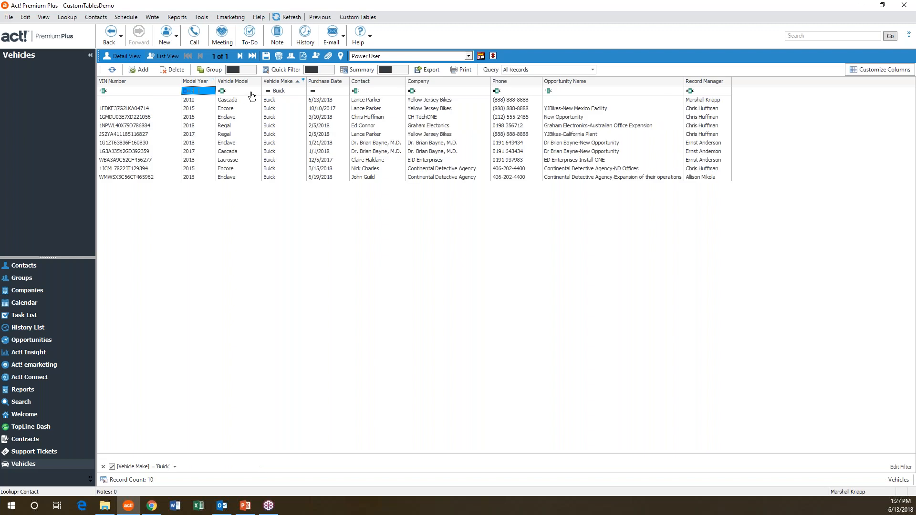
click(286, 93)
key(BackSpace)
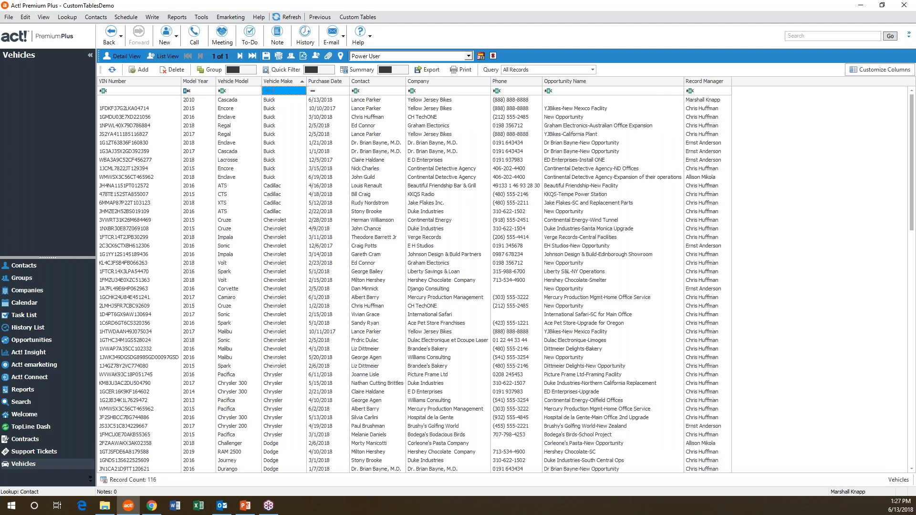
click(286, 171)
right_click(270, 92)
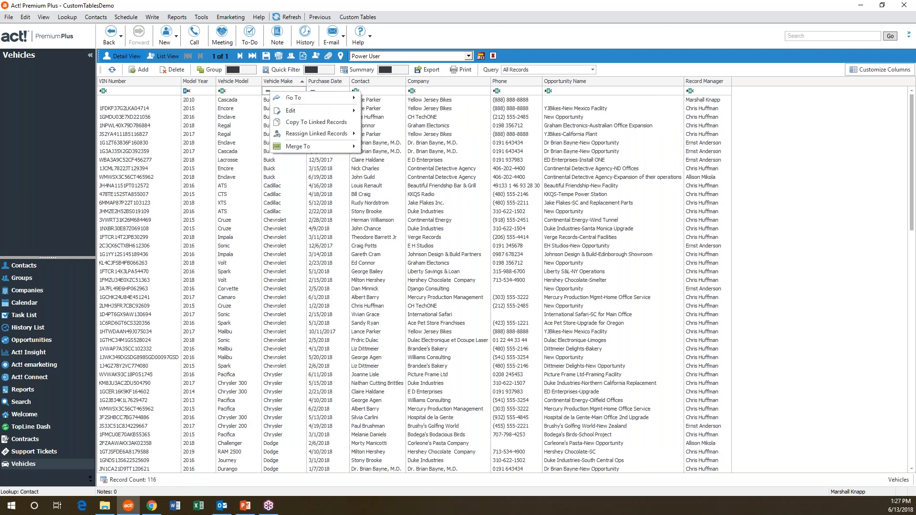
right_click(266, 82)
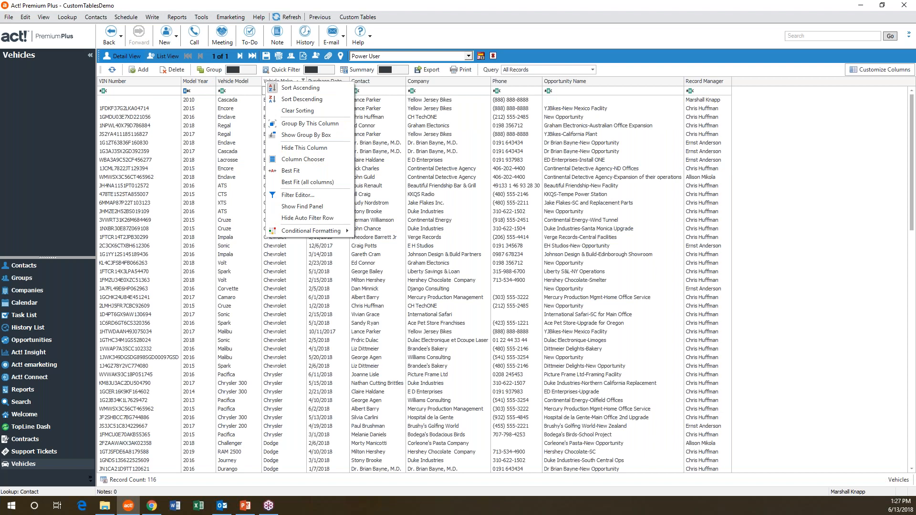
click(317, 217)
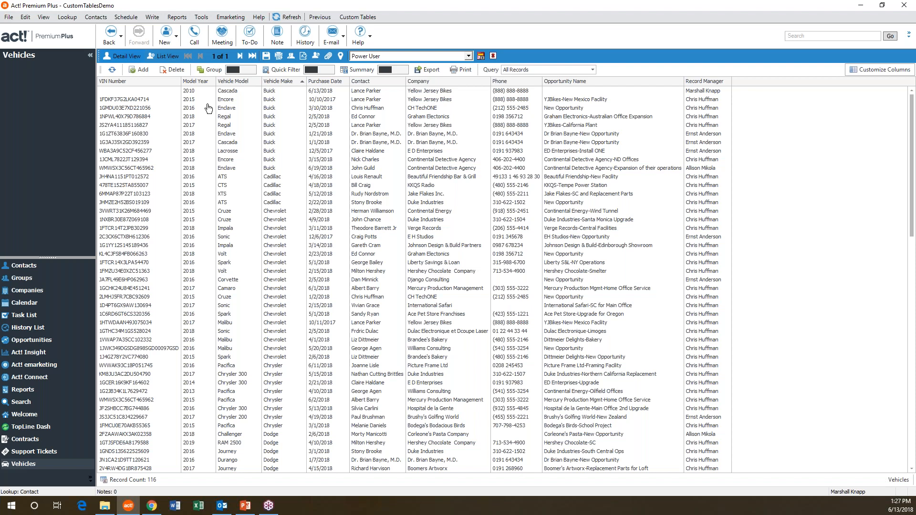
right_click(148, 81)
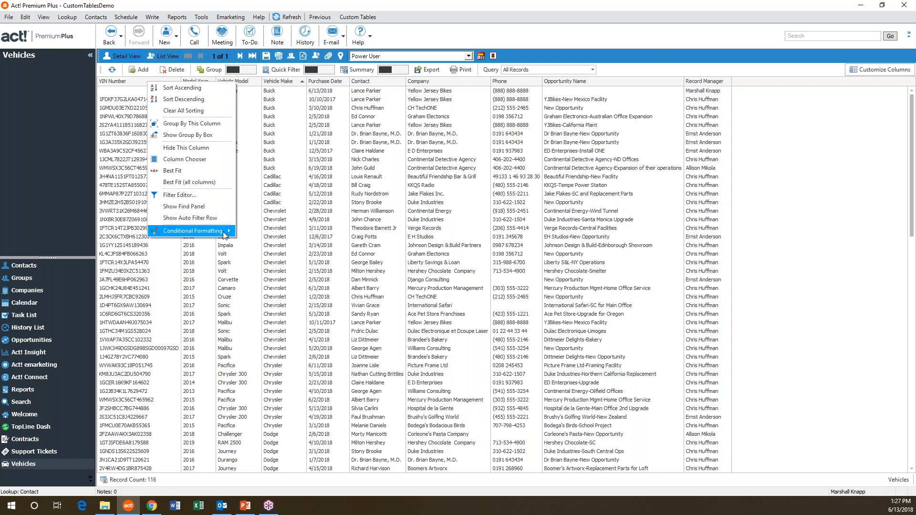
mouse_move(223, 231)
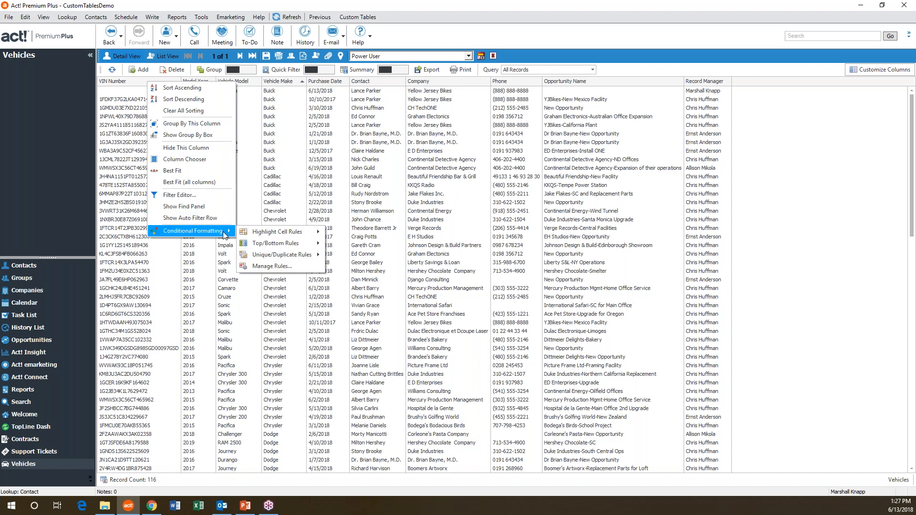
click(329, 204)
Add a conditional formatting rule that highlights Model Year cells equal to 2013 with Green Fill, without formatting the entire row.
click(209, 81)
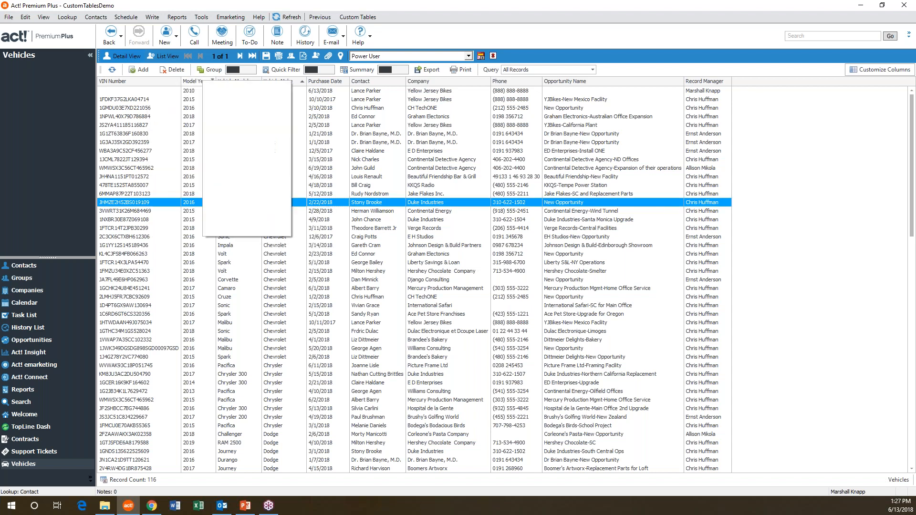
mouse_move(279, 234)
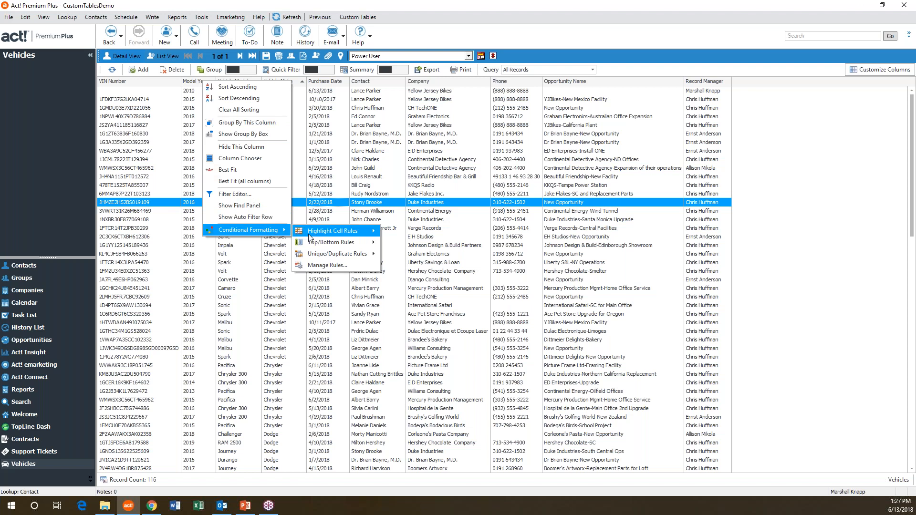
mouse_move(310, 236)
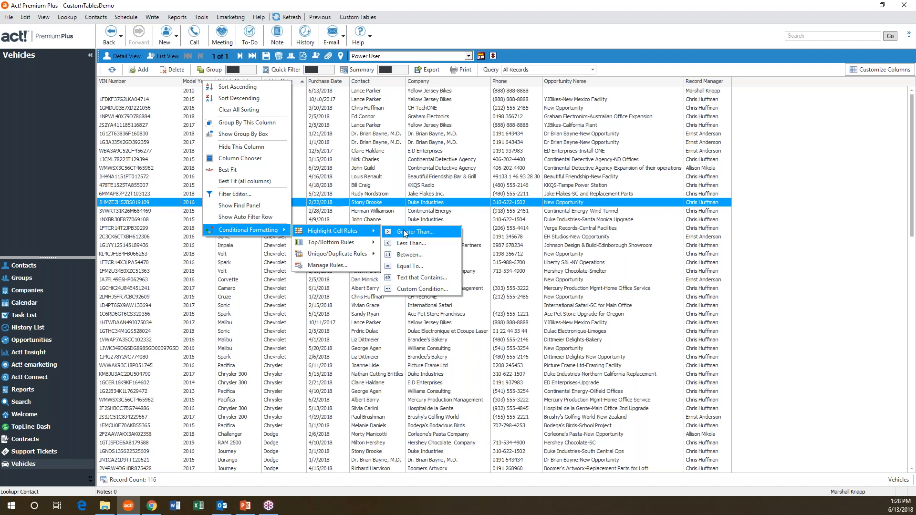
click(409, 266)
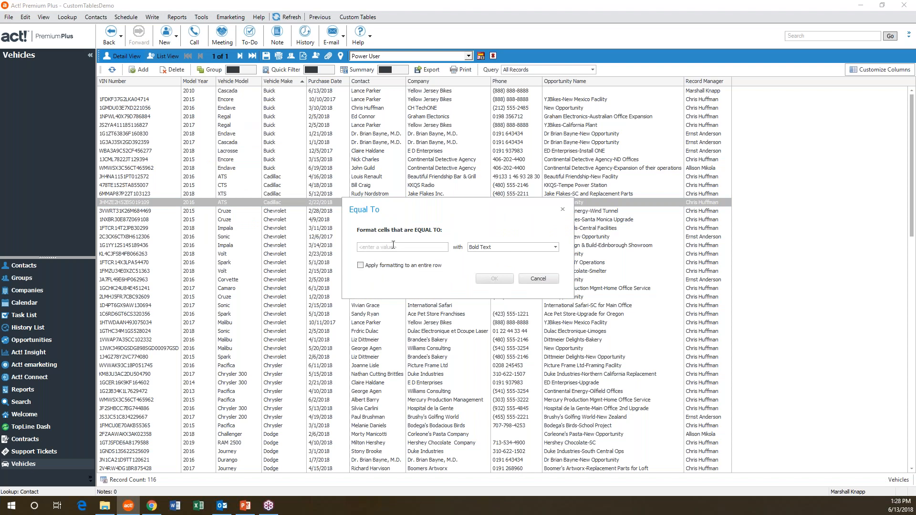
text(2013)
click(553, 248)
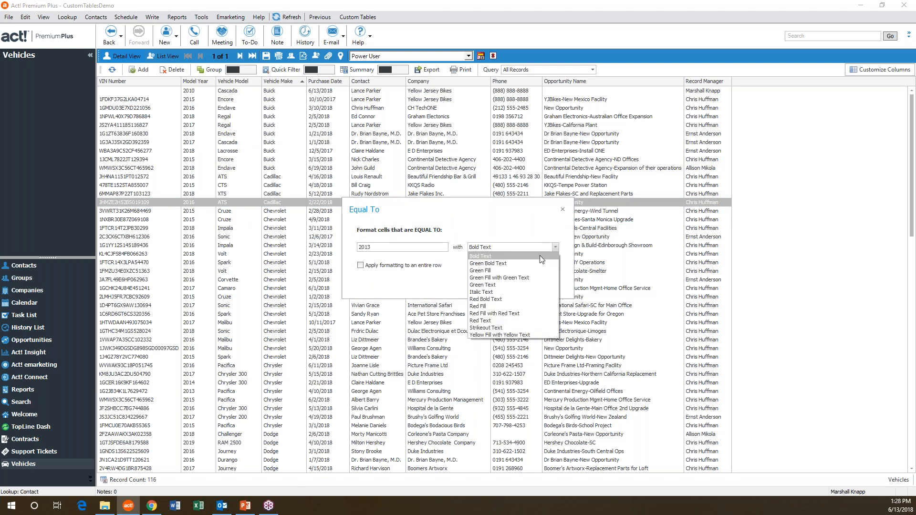
click(515, 272)
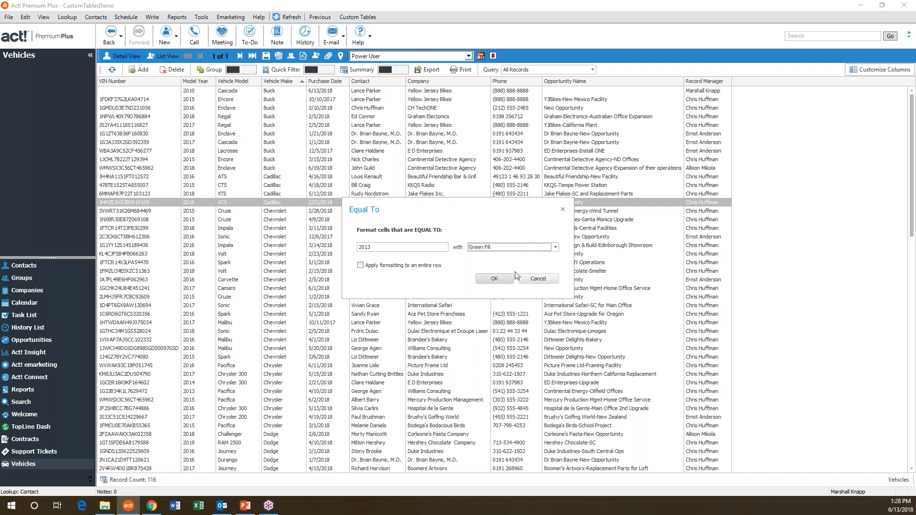
click(365, 267)
click(384, 267)
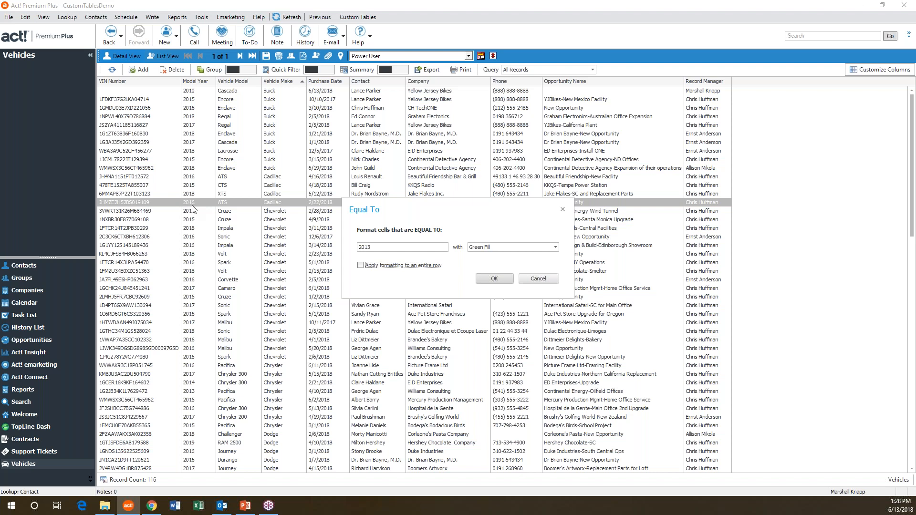
click(495, 279)
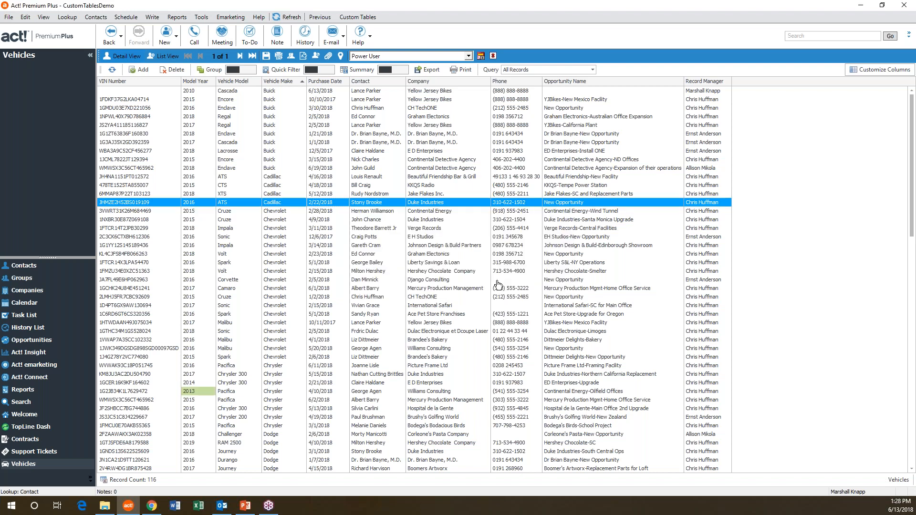
click(195, 394)
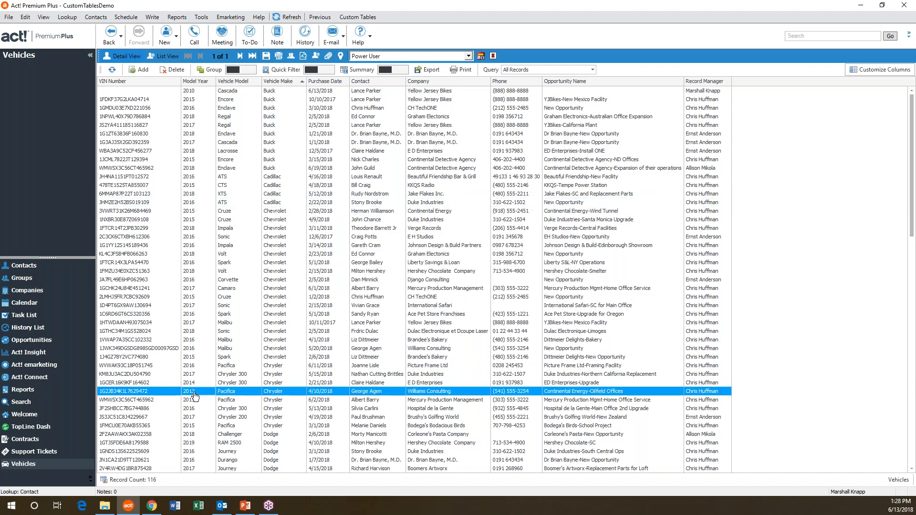
click(201, 378)
scroll(206, 317, down, 20)
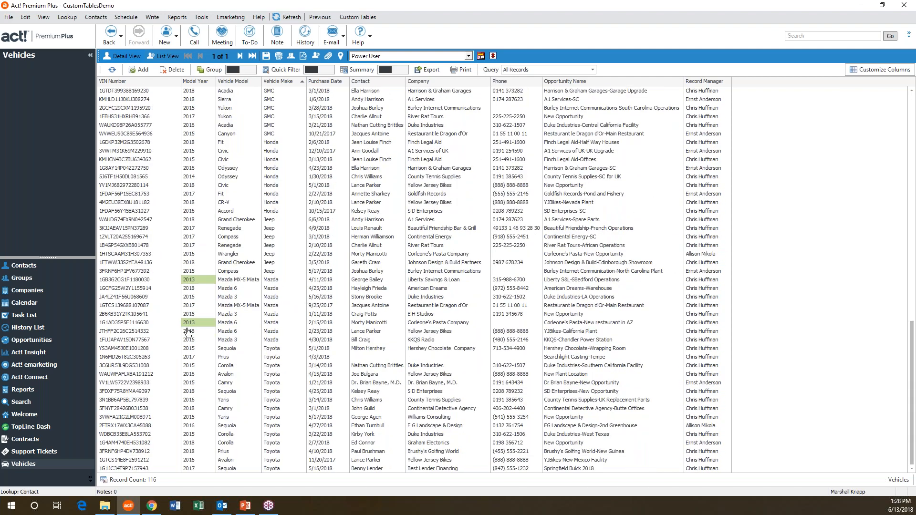
scroll(191, 340, up, 20)
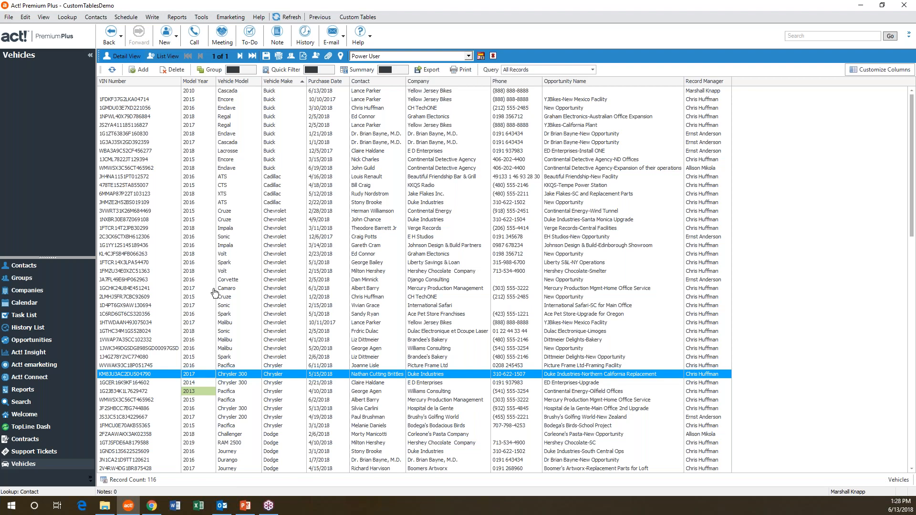
Add a duplicate values formatting rule to the VIN Number column with Red Fill with Red Text, applied to the entire row.
right_click(137, 85)
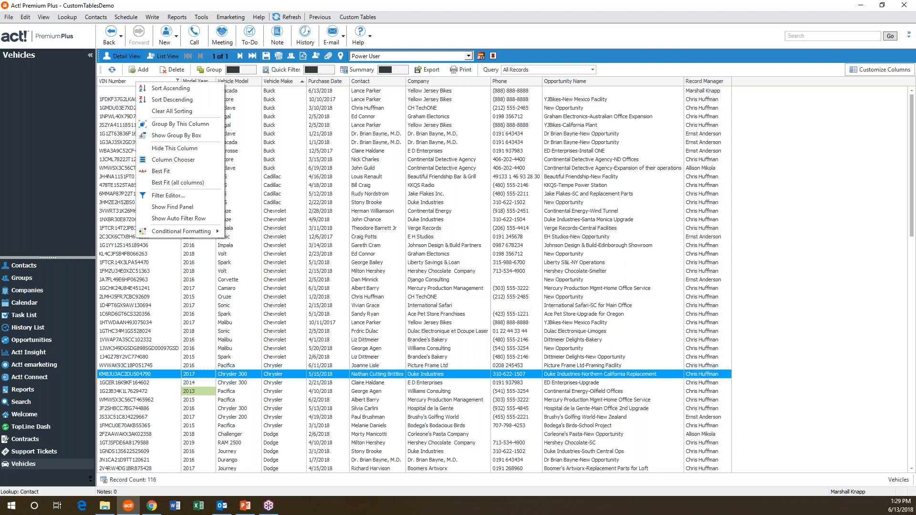
mouse_move(203, 230)
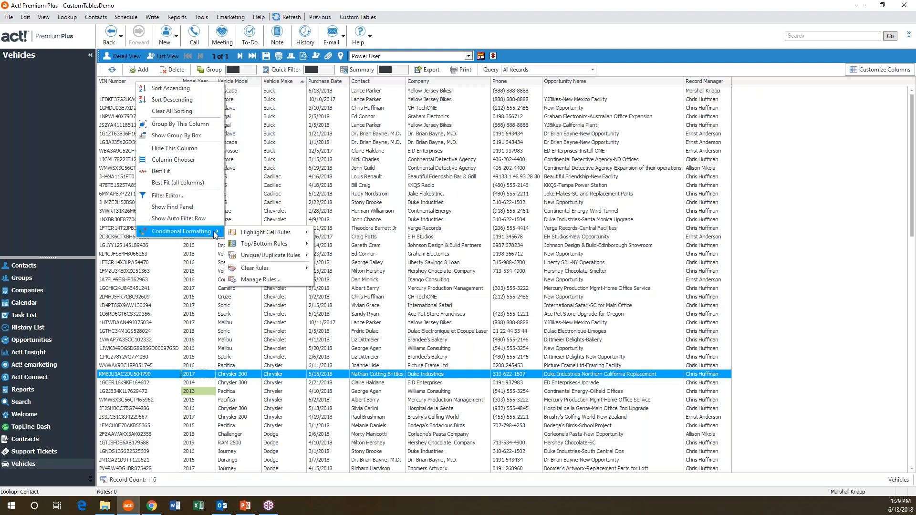
mouse_move(282, 258)
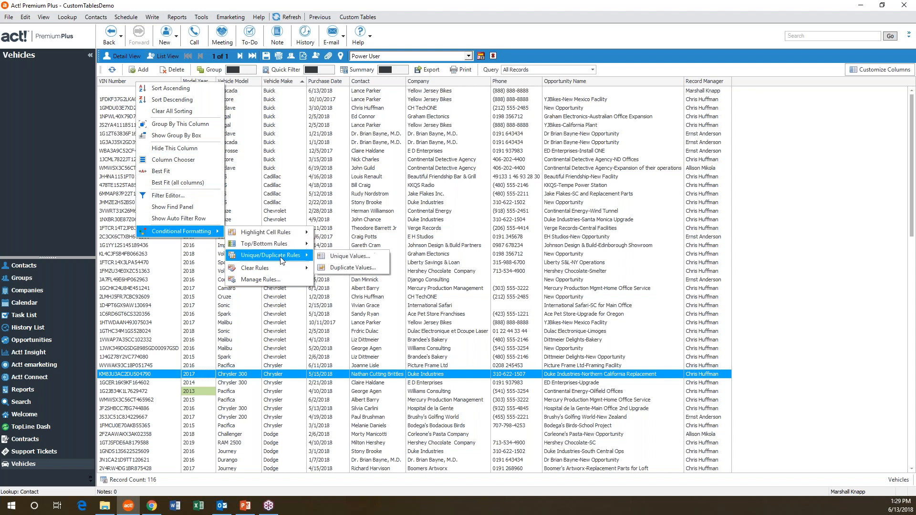
click(337, 268)
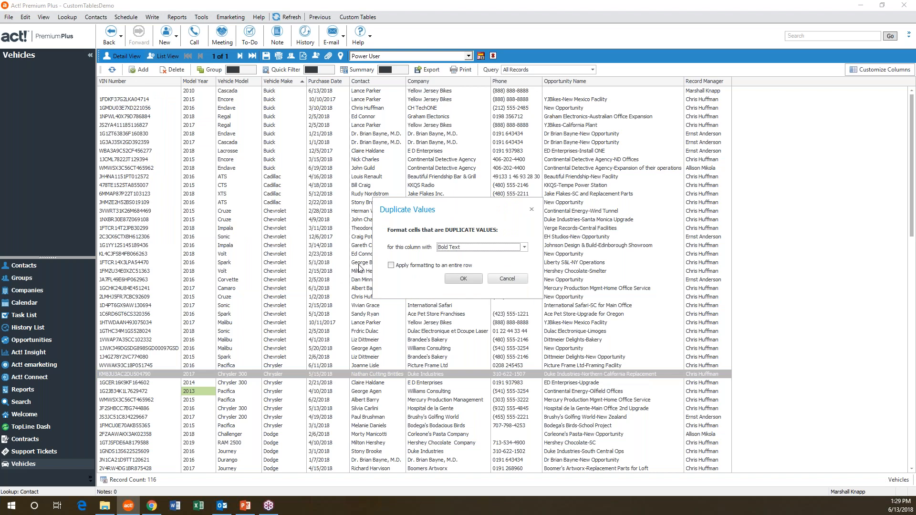
click(474, 247)
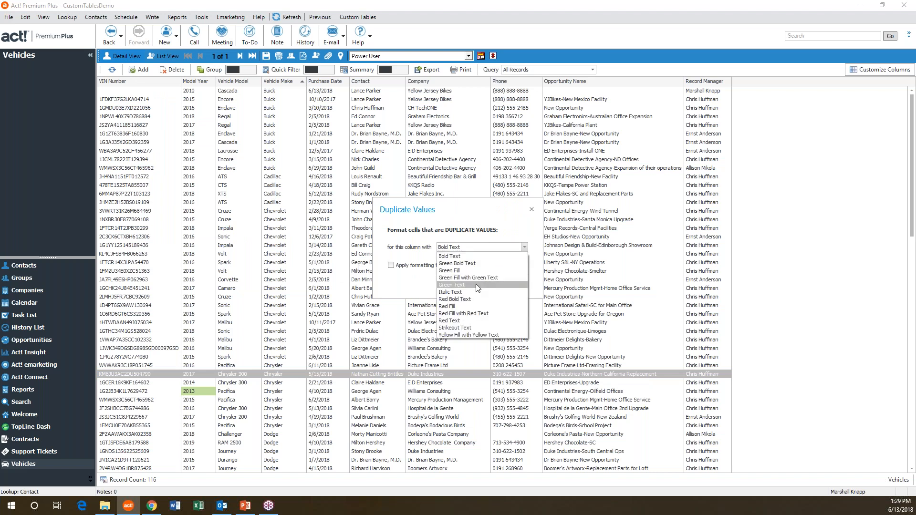
click(474, 314)
click(406, 267)
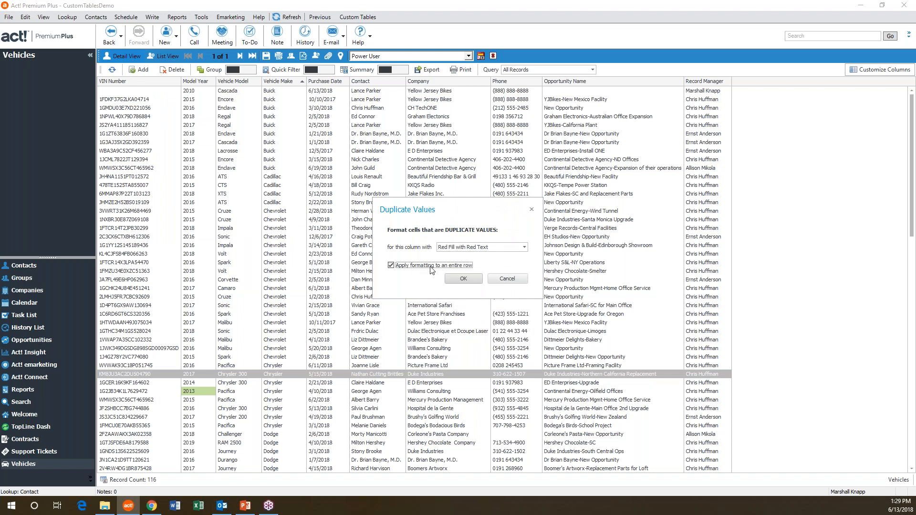
click(463, 282)
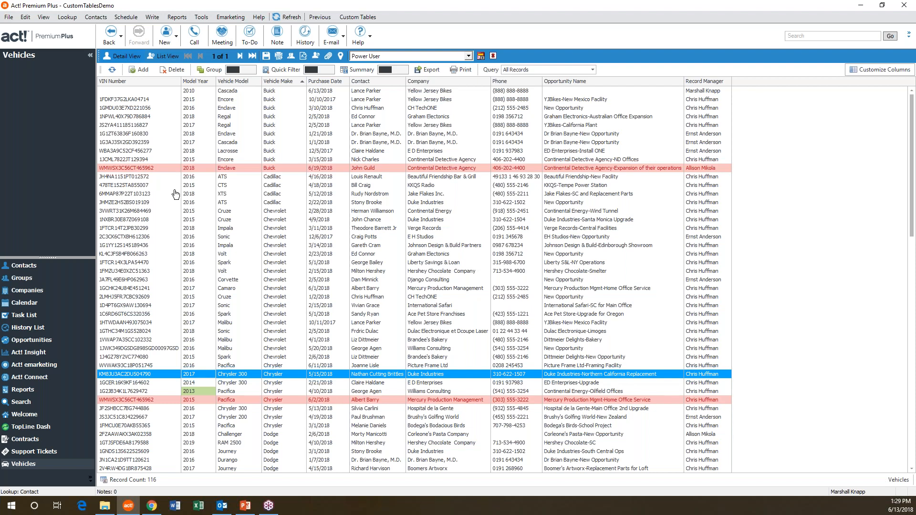
click(233, 246)
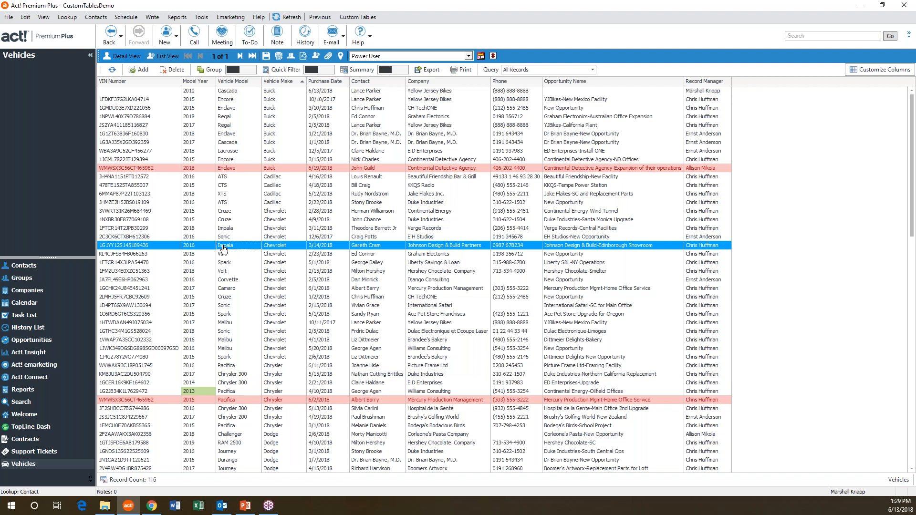
double_click(222, 246)
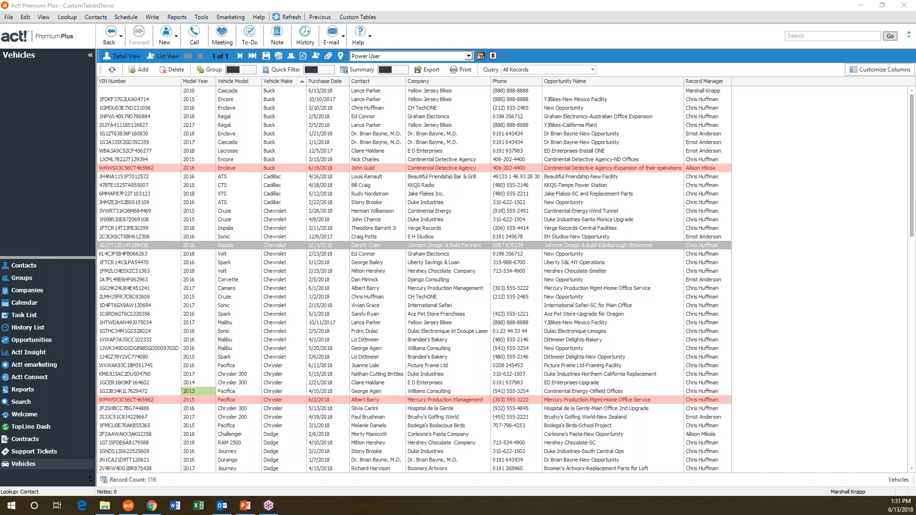
click(358, 17)
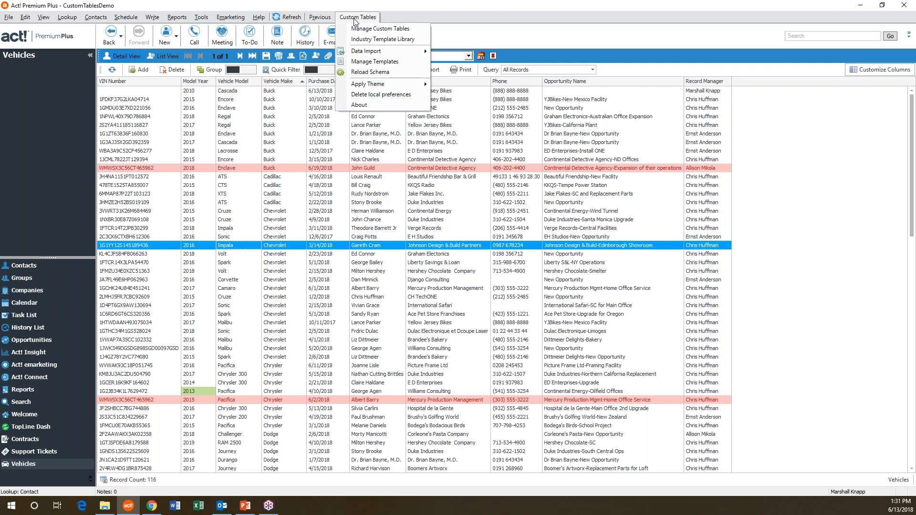
mouse_move(364, 53)
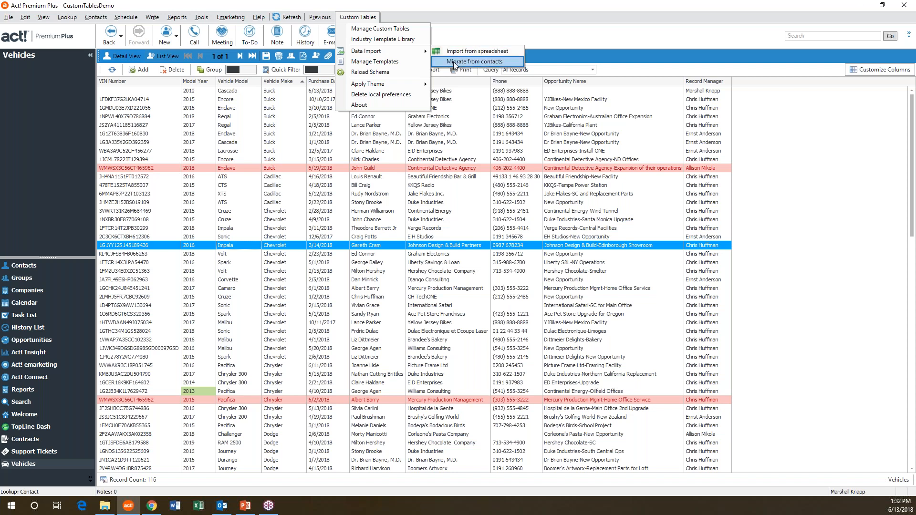
click(338, 5)
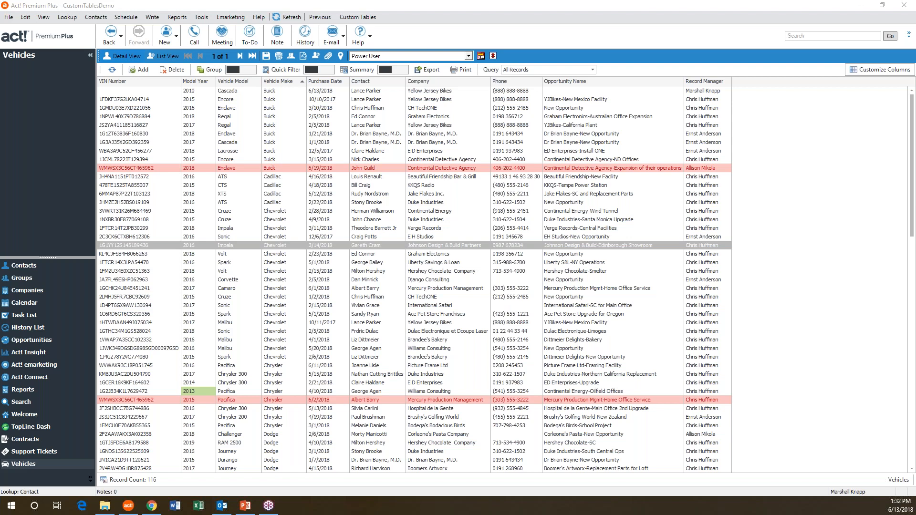
right_click(162, 82)
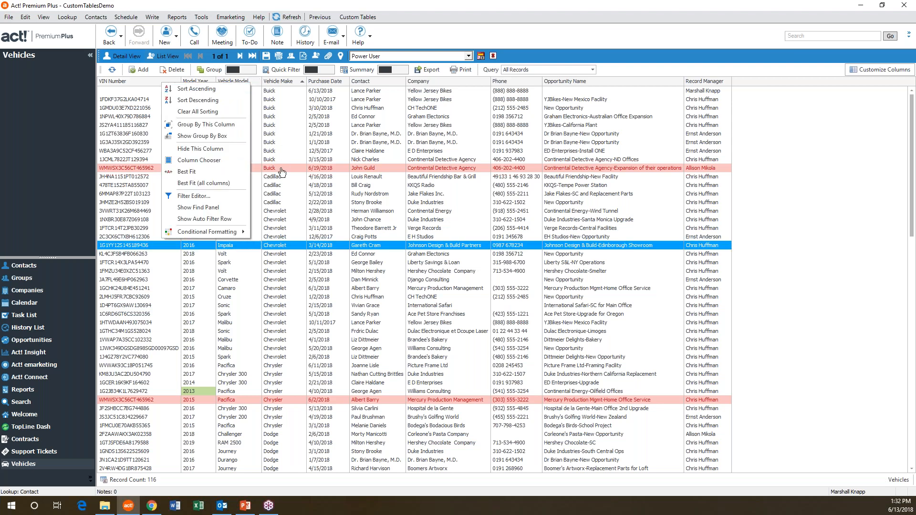
click(279, 186)
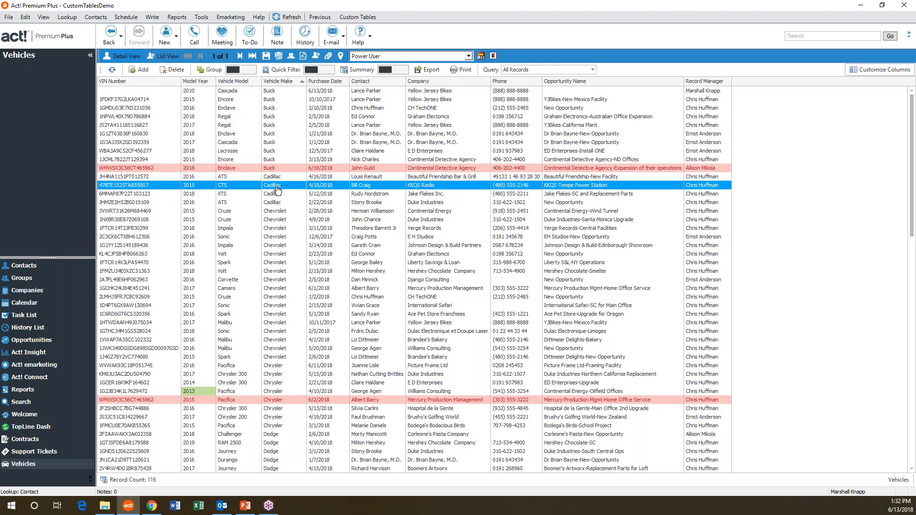
click(223, 220)
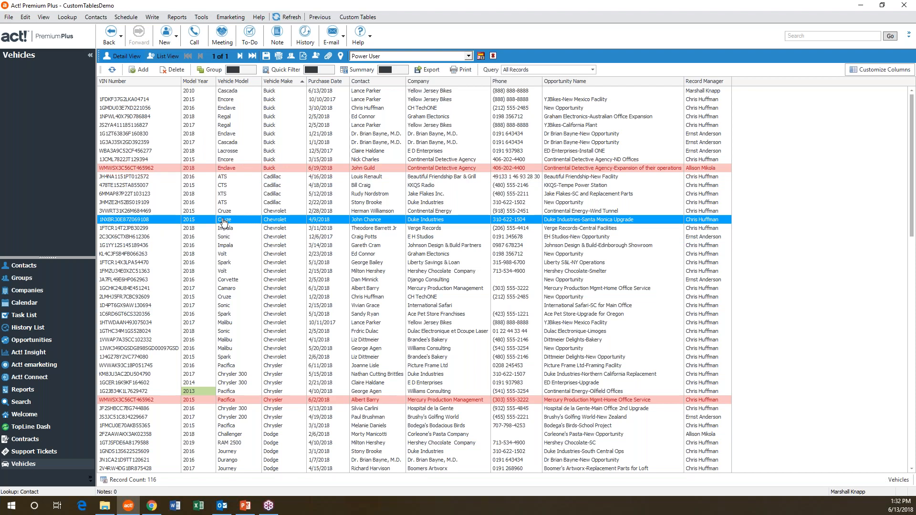
right_click(223, 221)
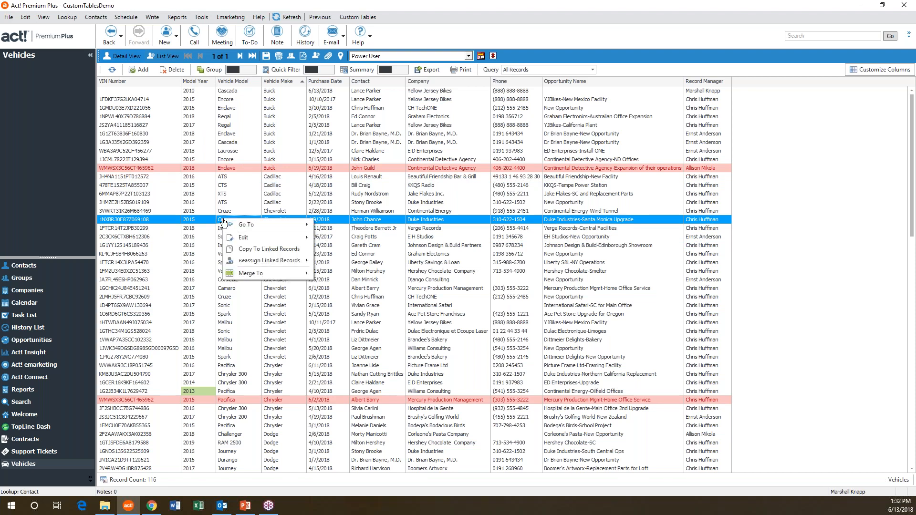
mouse_move(266, 225)
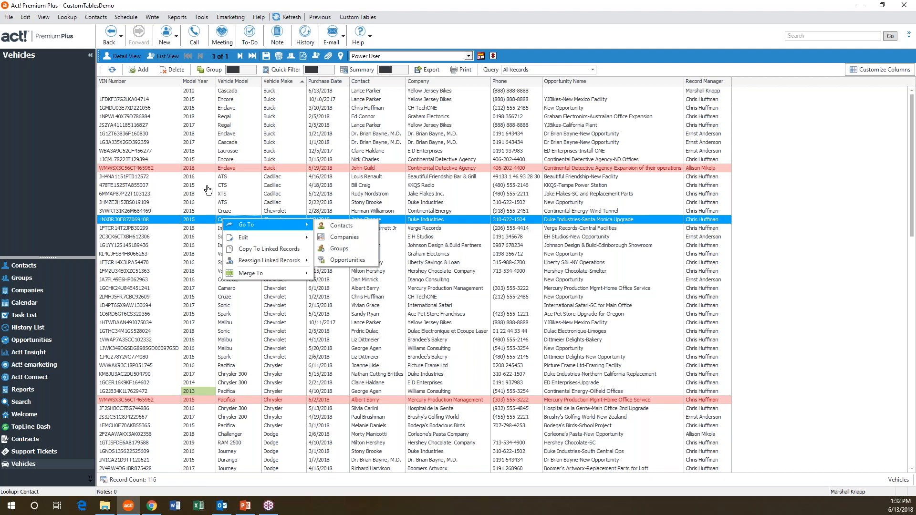
Show the find panel for the Vehicles table and search the records for yellow.
right_click(272, 82)
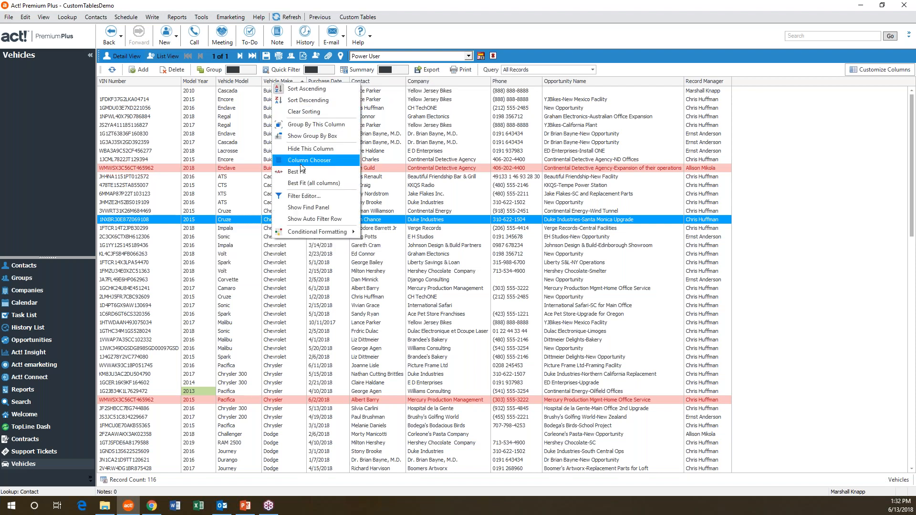
click(308, 207)
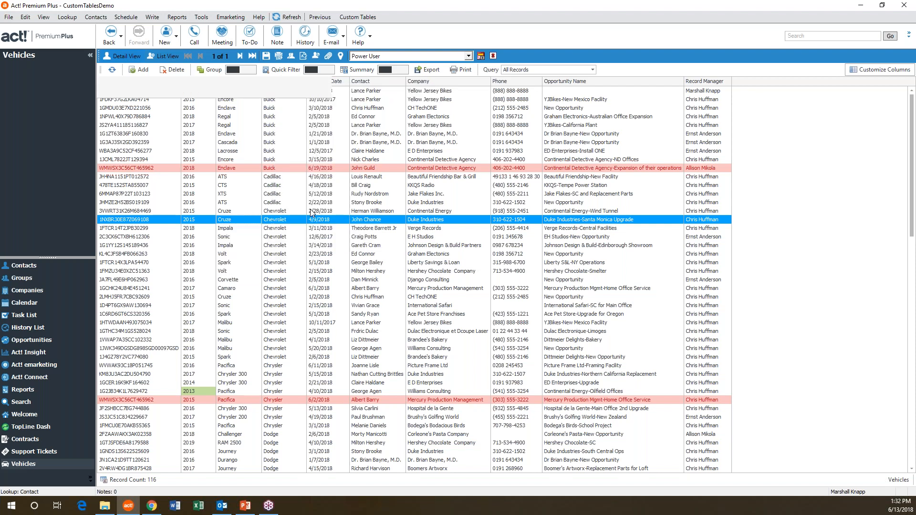
text(yellow)
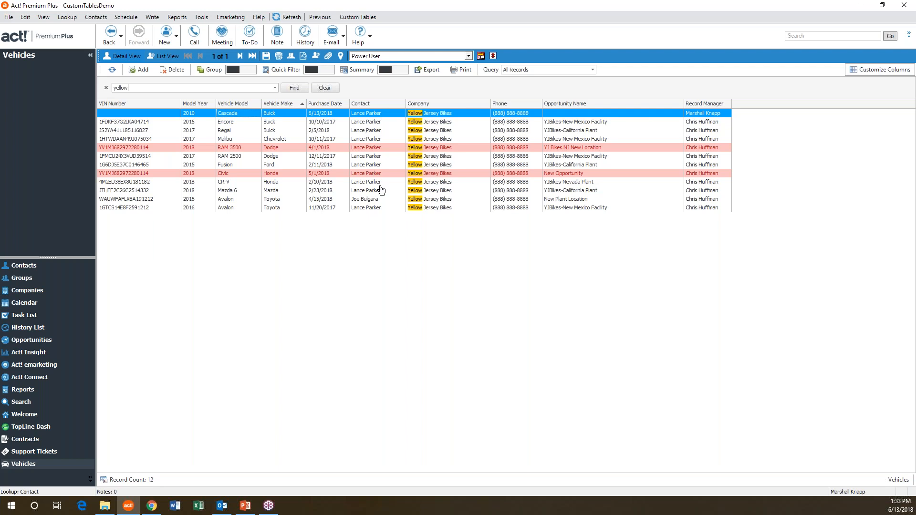
Select all the found vehicle records and go to their linked contacts.
key(ctrl+a)
right_click(374, 209)
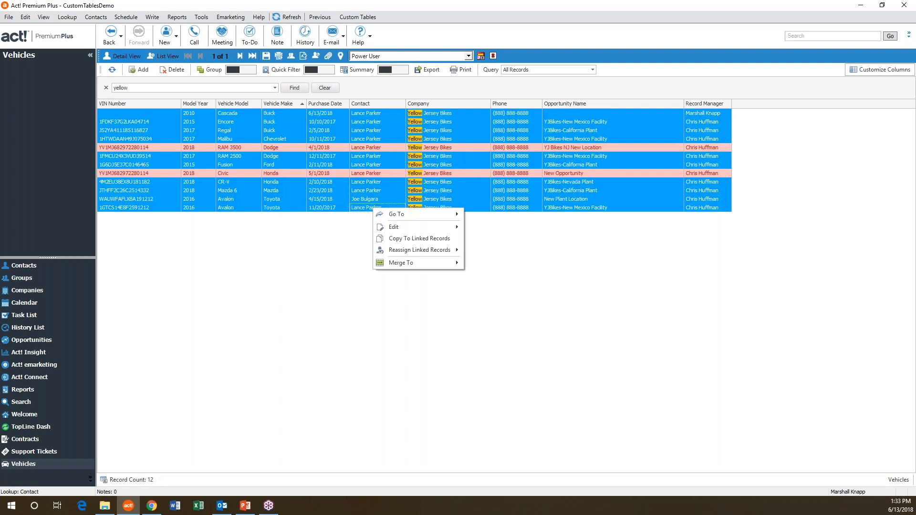
mouse_move(387, 215)
click(489, 216)
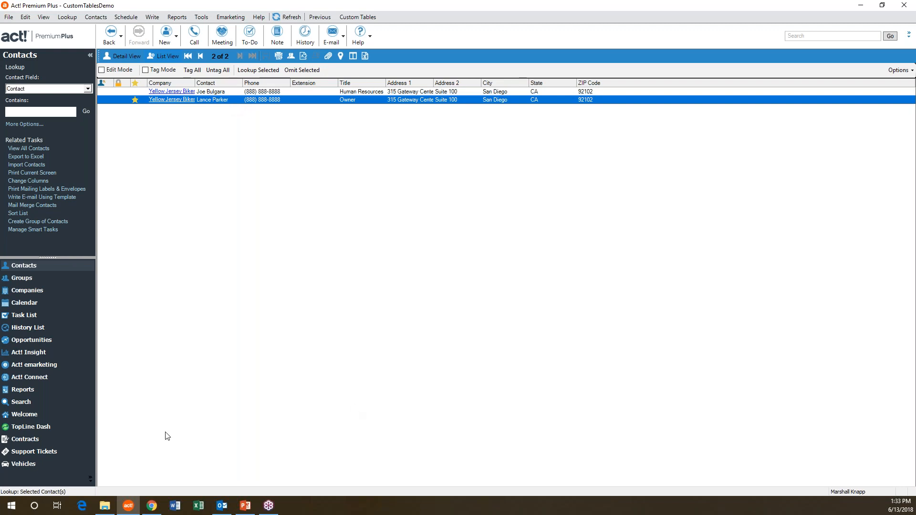
Return to the Vehicles table and clear the yellow search.
click(42, 465)
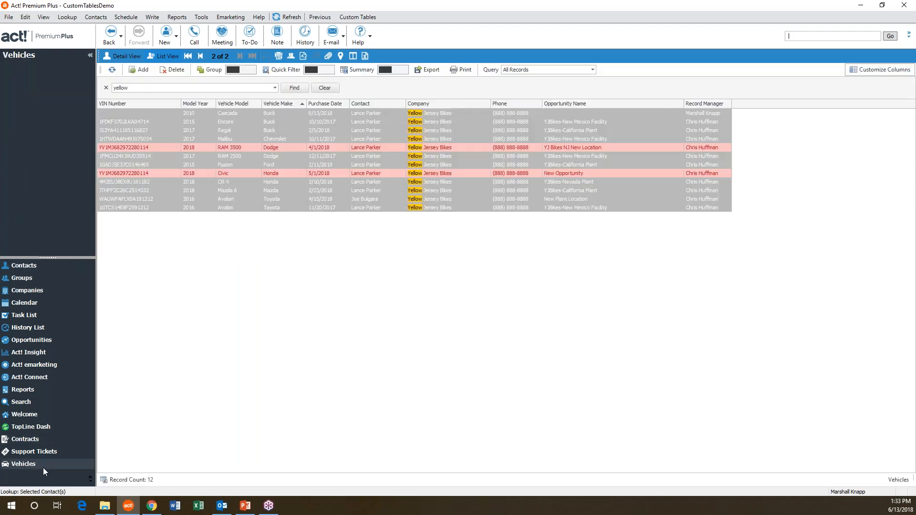
click(322, 88)
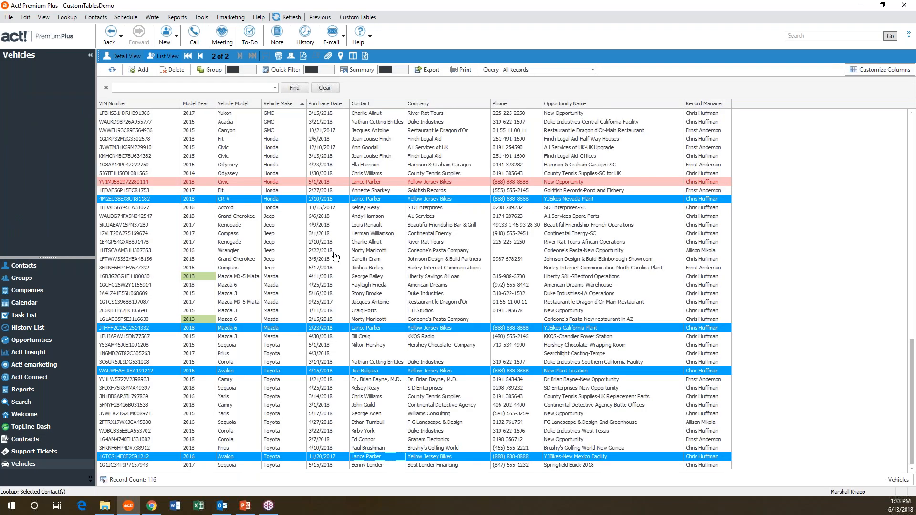
Examine the editing options offered for a single vehicle record and for a multi-record selection running from Honda to Mazda.
right_click(296, 157)
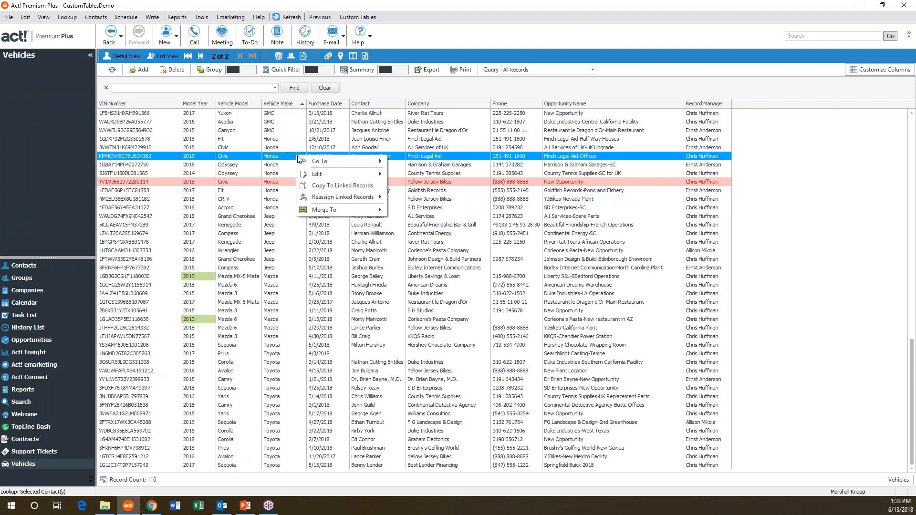
mouse_move(325, 172)
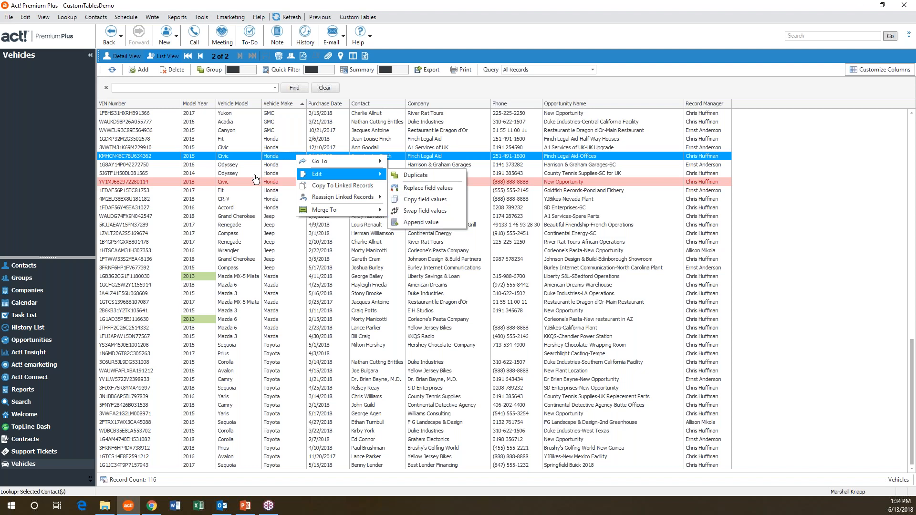
drag(238, 147, 282, 295)
right_click(282, 296)
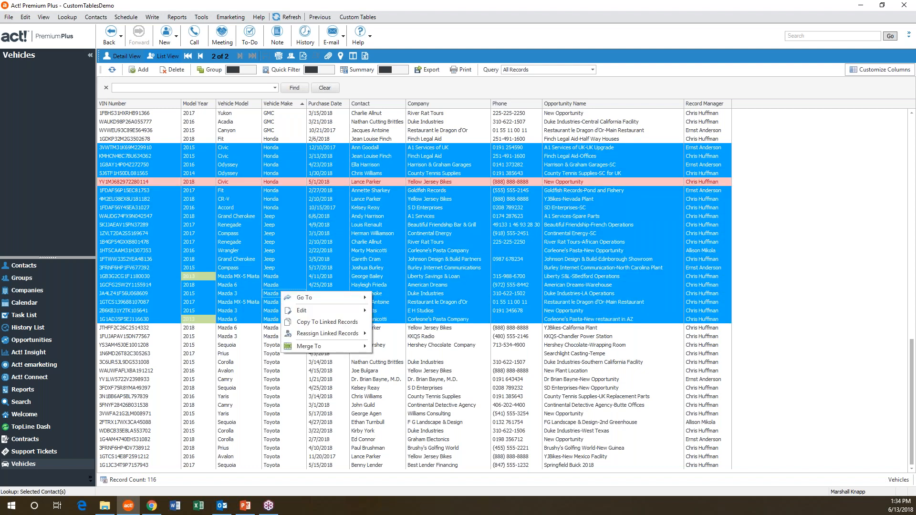
mouse_move(313, 310)
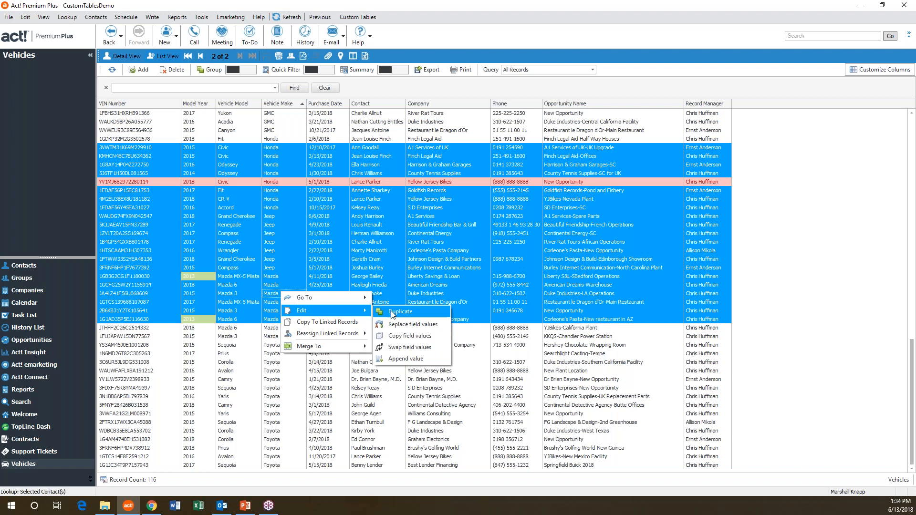
Examine the field mapping for copying the A1 Services Jeep Grand Cherokee record's data to linked Contacts, and cancel without copying.
click(325, 217)
right_click(325, 218)
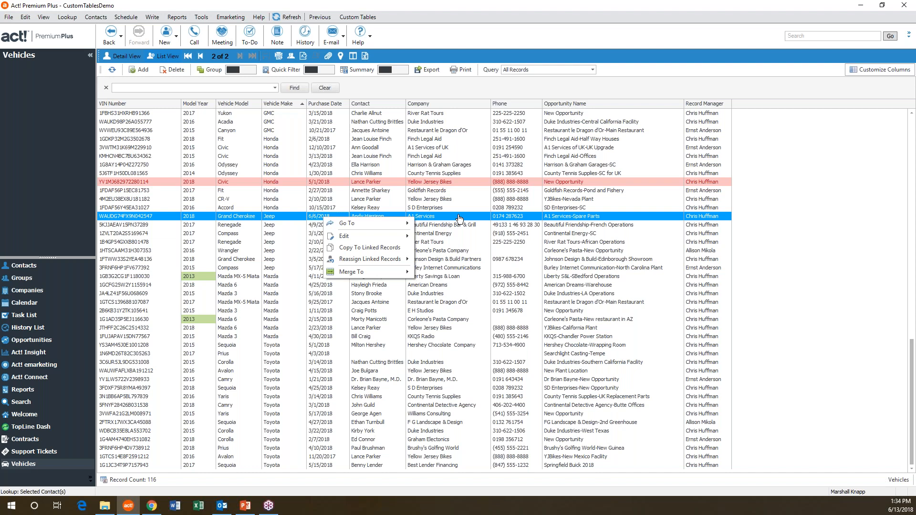
click(390, 247)
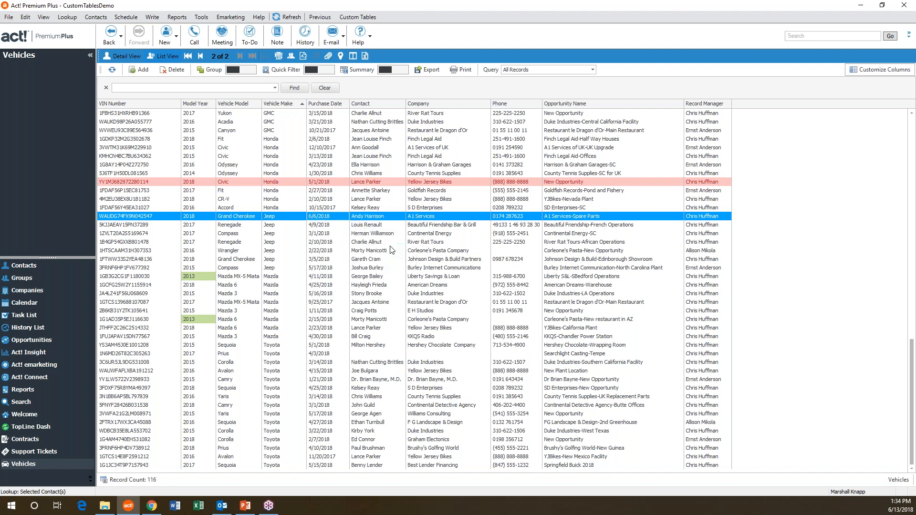
click(419, 186)
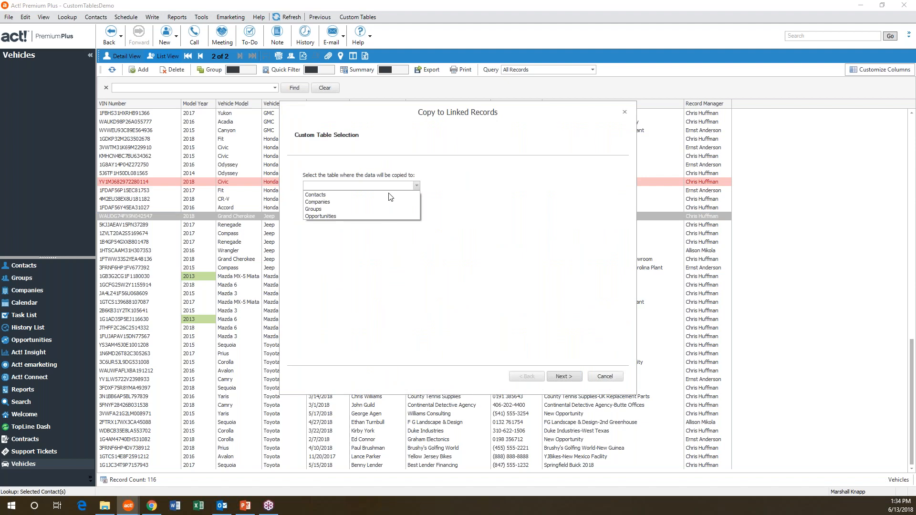
click(388, 193)
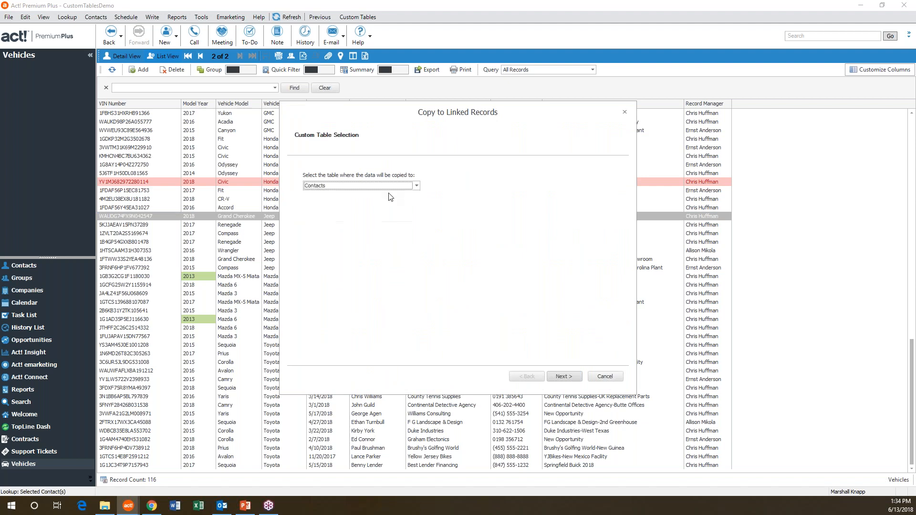
click(566, 377)
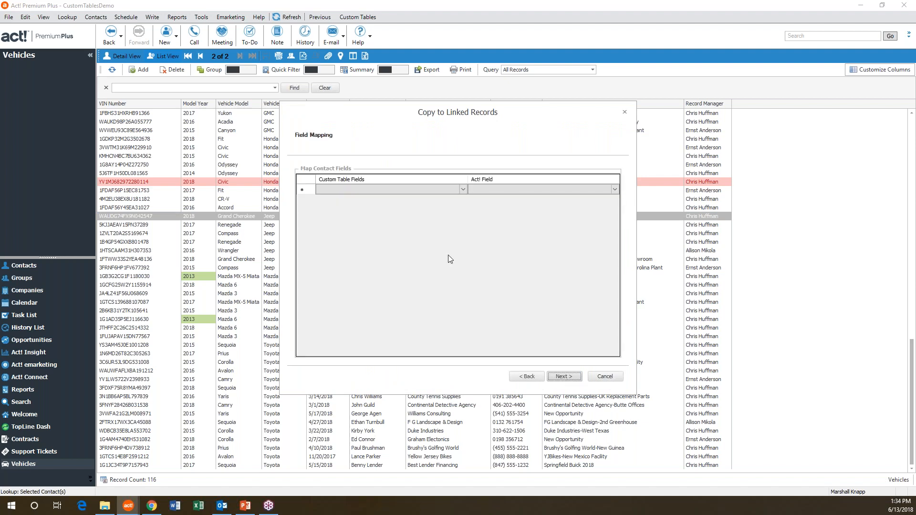
click(462, 189)
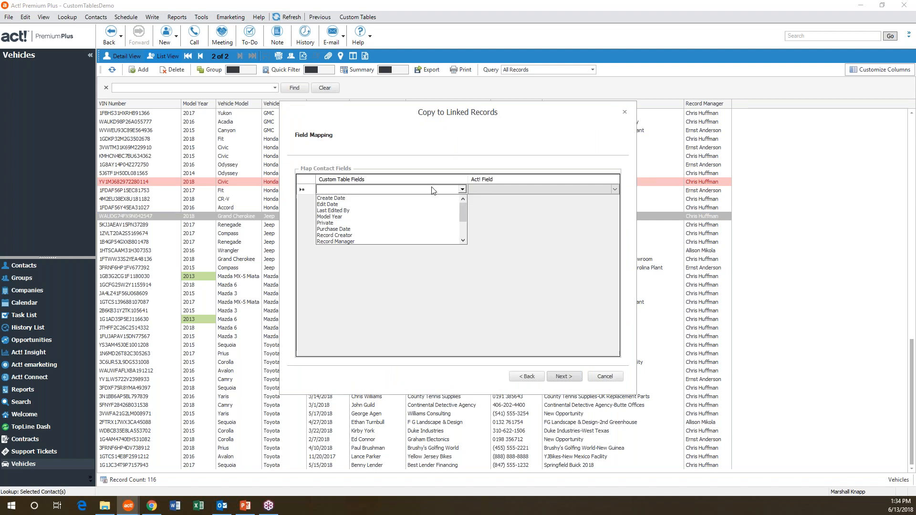
click(490, 190)
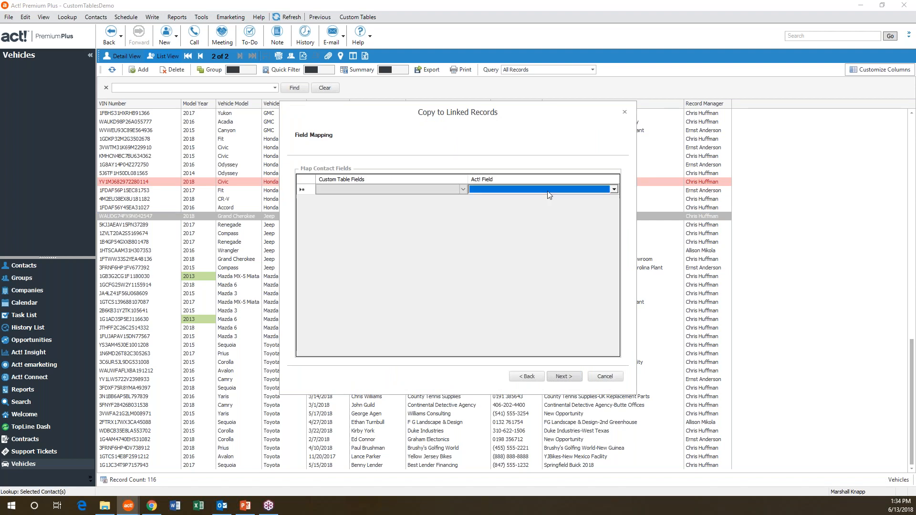
click(548, 191)
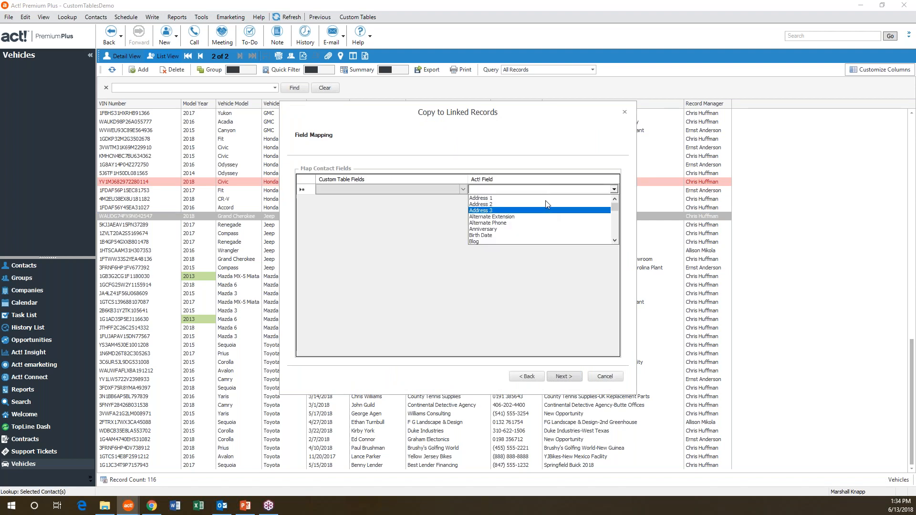
click(534, 156)
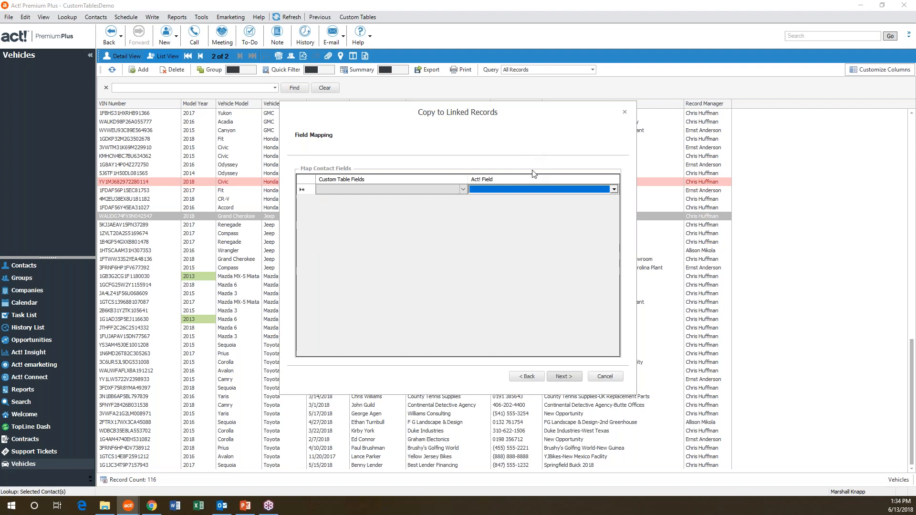
click(606, 377)
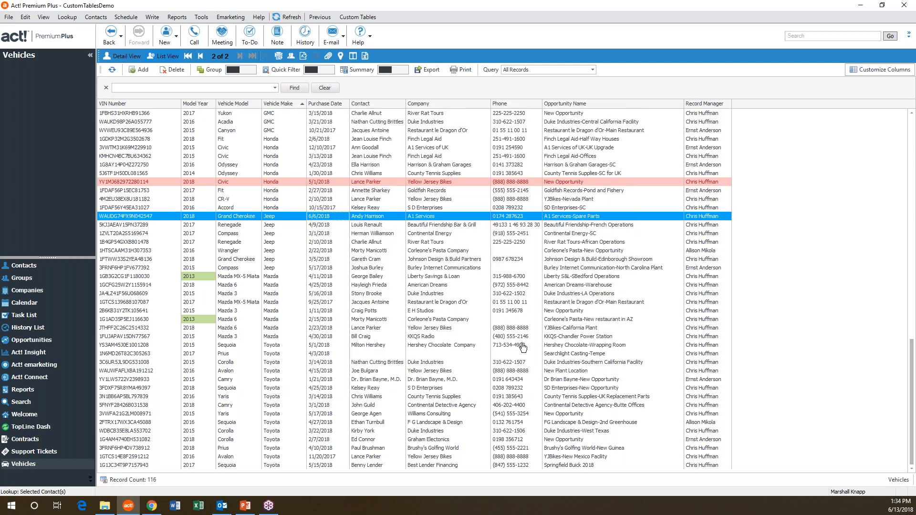
right_click(348, 198)
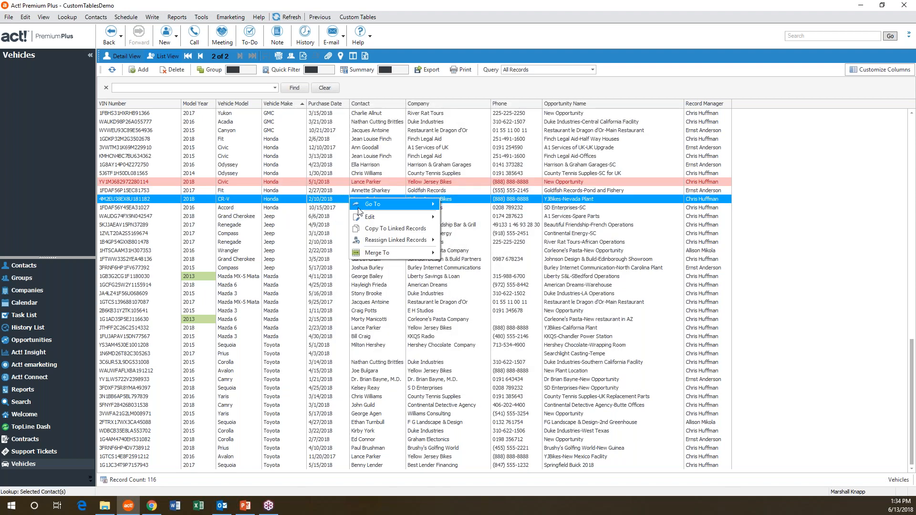
mouse_move(380, 239)
drag(325, 216, 346, 321)
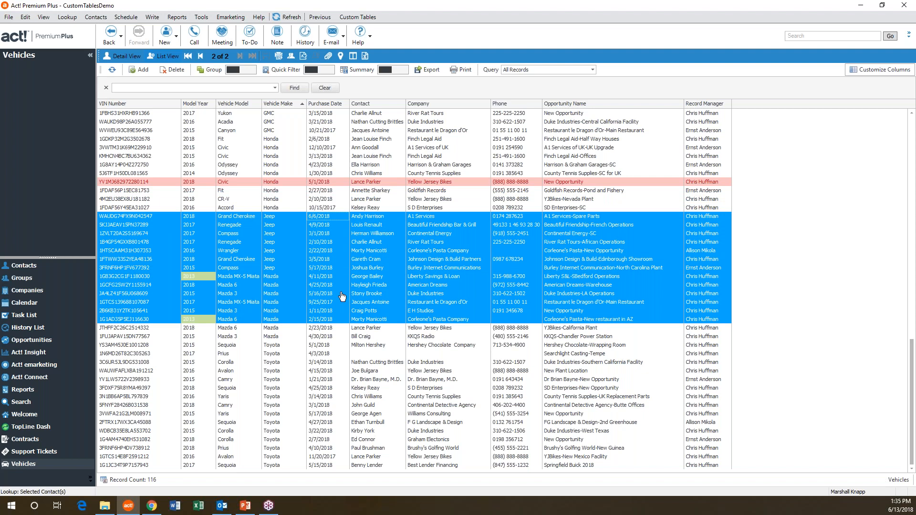
click(366, 185)
Search the Vehicles records for yellow and select all found records except the Toyota Avalon purchased 4/15/2018.
click(224, 88)
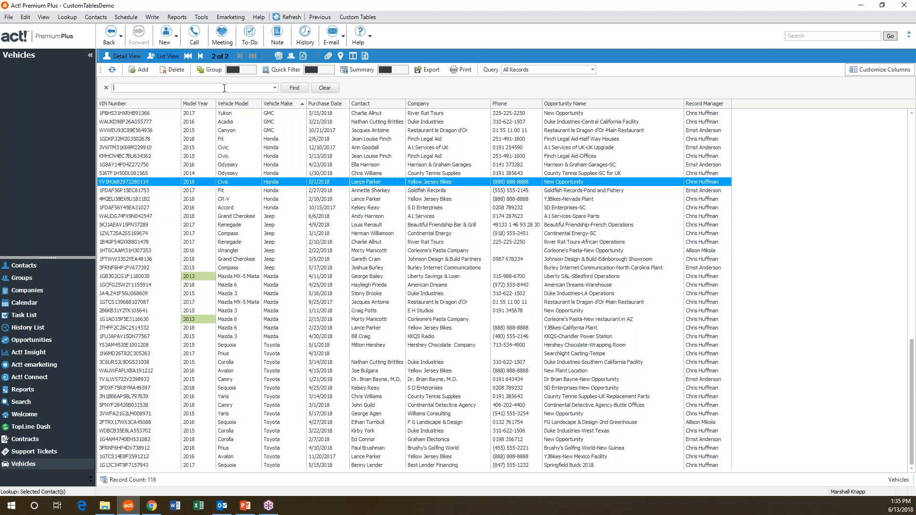
text(yellow)
key(Return)
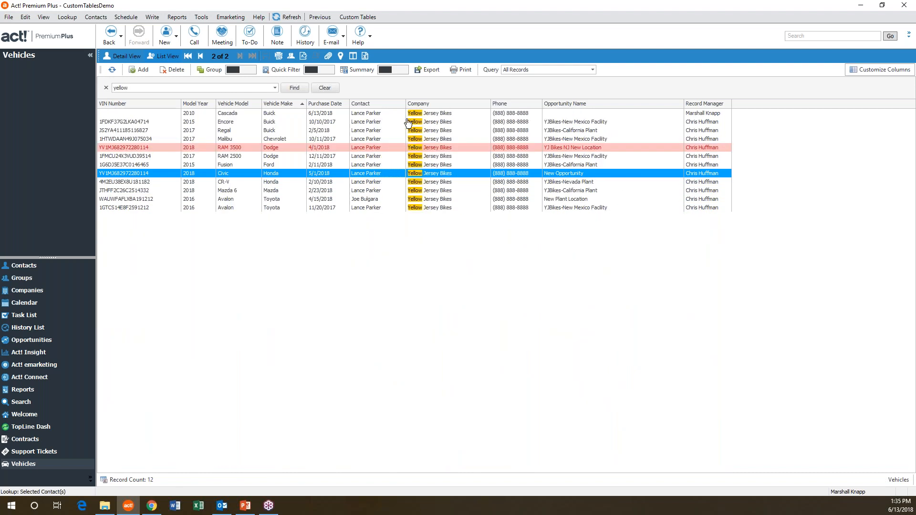
click(385, 115)
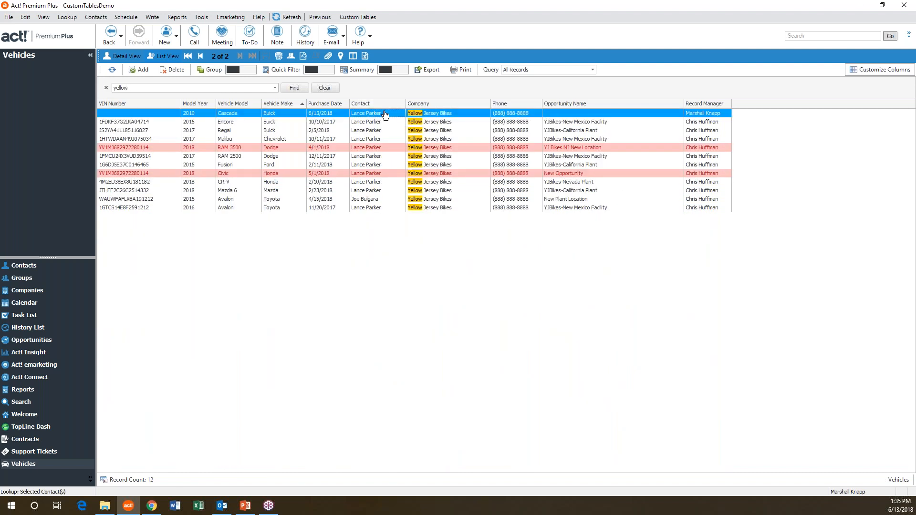
shift+click(380, 207)
ctrl+click(379, 201)
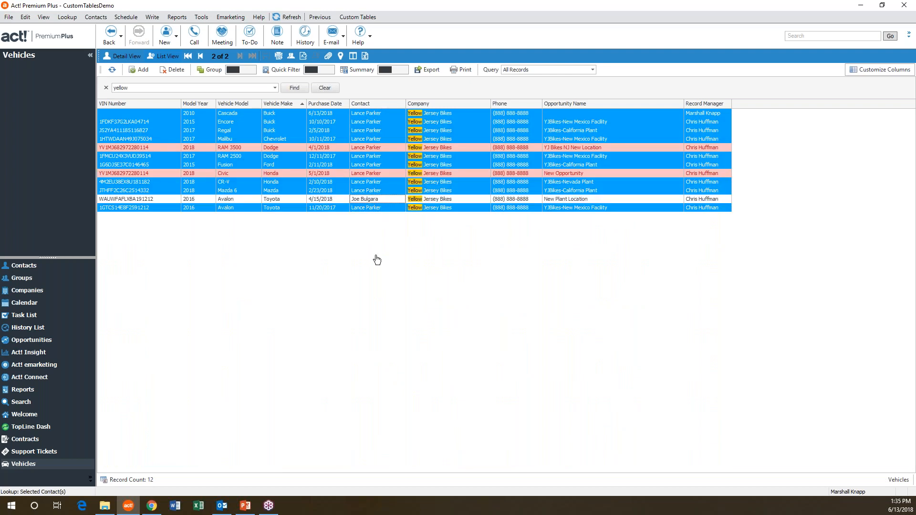
Reassign the selected vehicle records' linked contact to the Human Resources contact at Yellow Jersey Bikes.
right_click(377, 209)
mouse_move(431, 246)
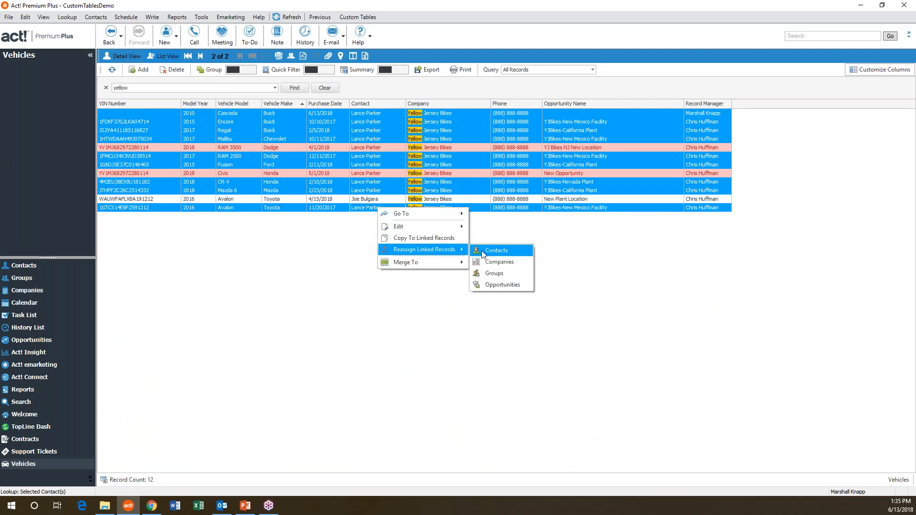
click(482, 252)
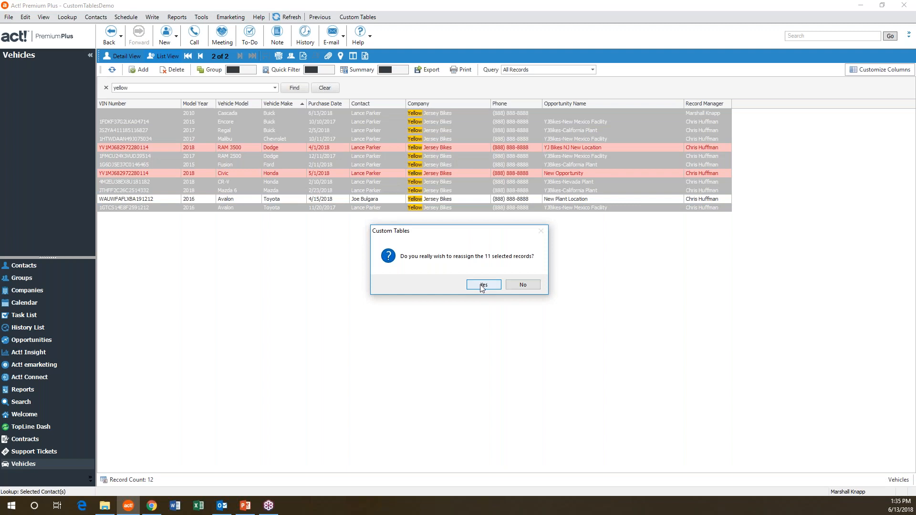
click(483, 285)
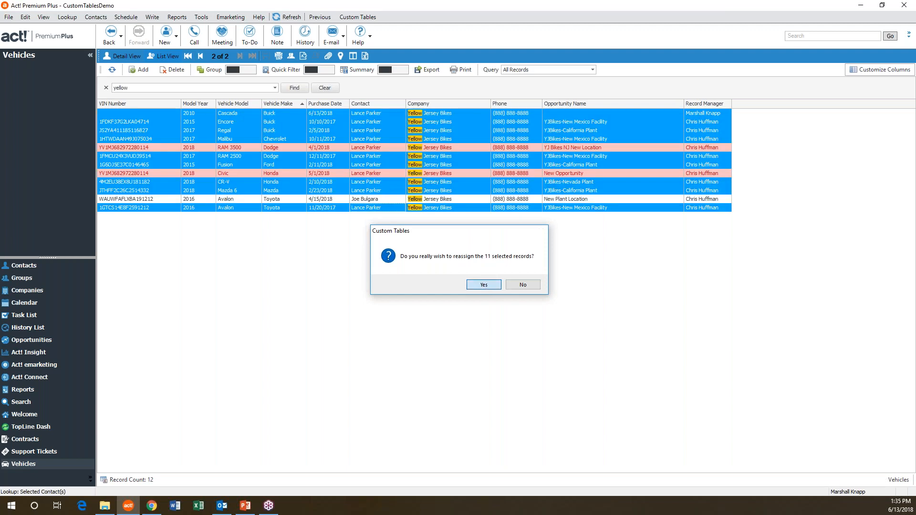
text(bulgara)
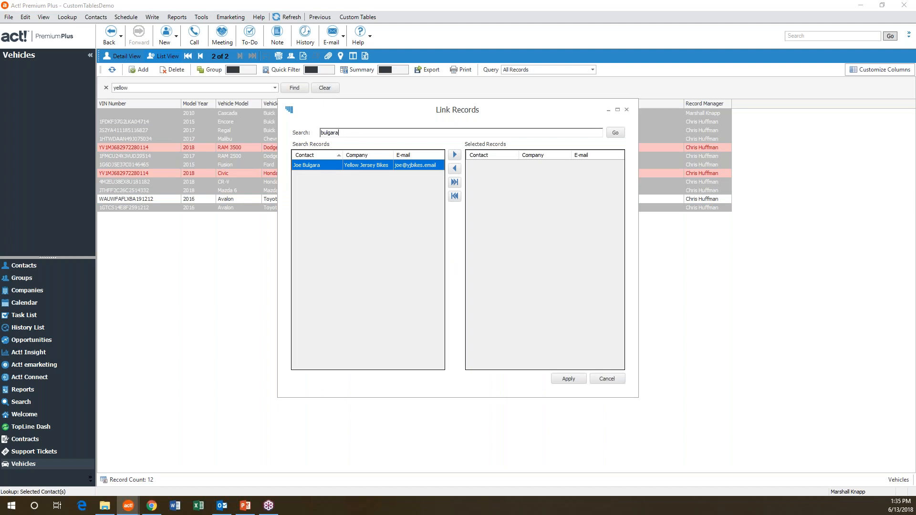
click(455, 154)
click(569, 379)
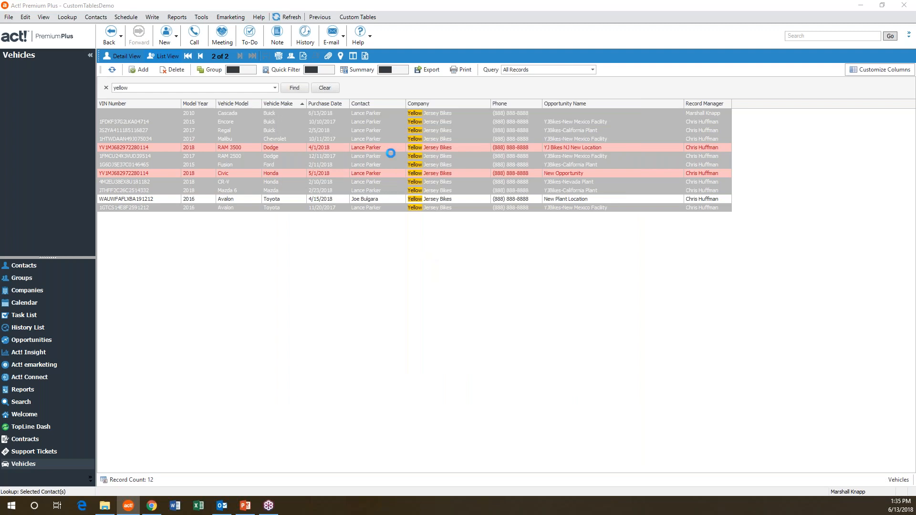
click(506, 285)
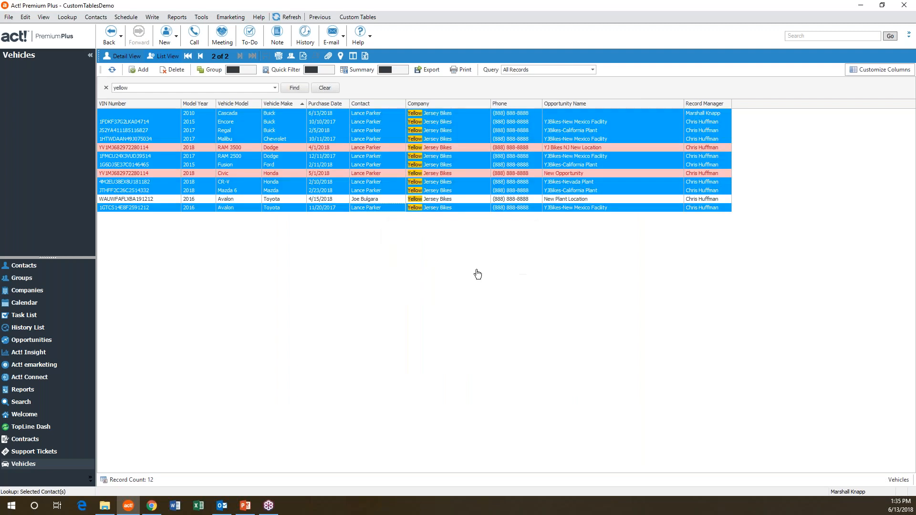
Refresh the Vehicles table and close its find panel.
click(111, 71)
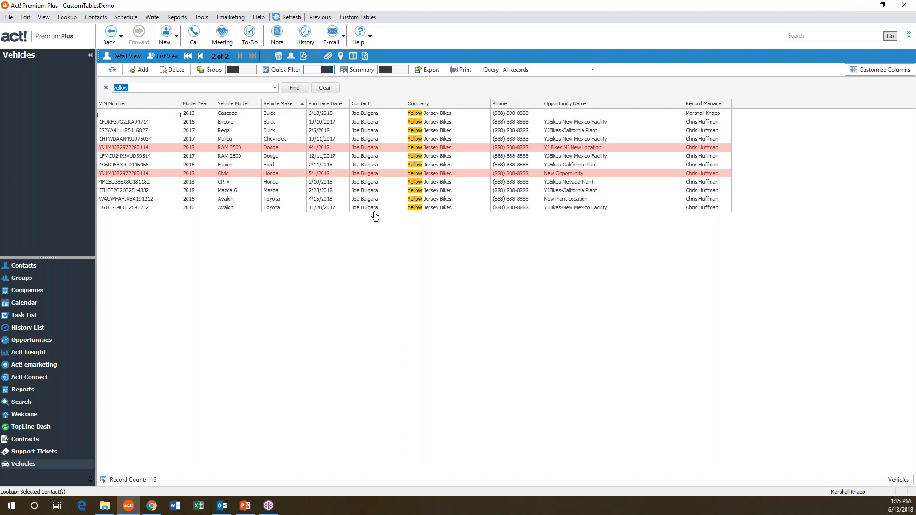
click(106, 87)
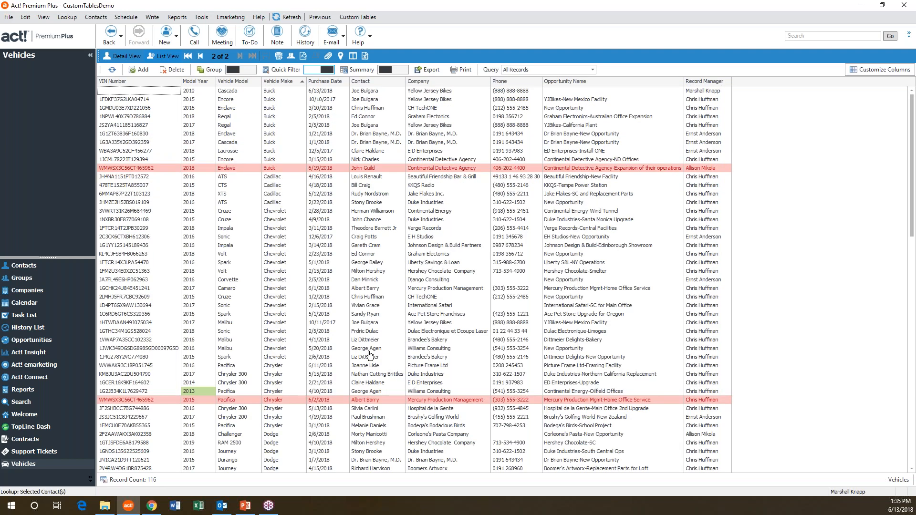
Open the Contracts table and filter its Renewal Date column to This Month.
click(41, 440)
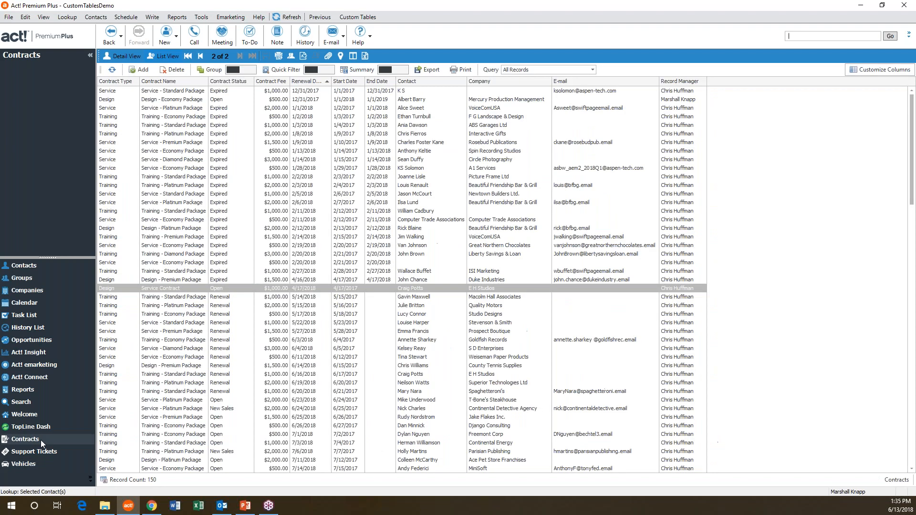
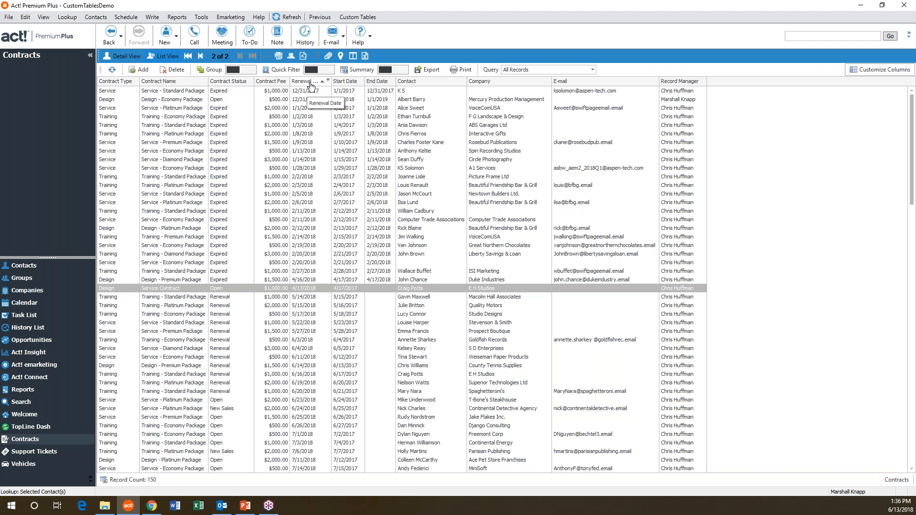
click(328, 81)
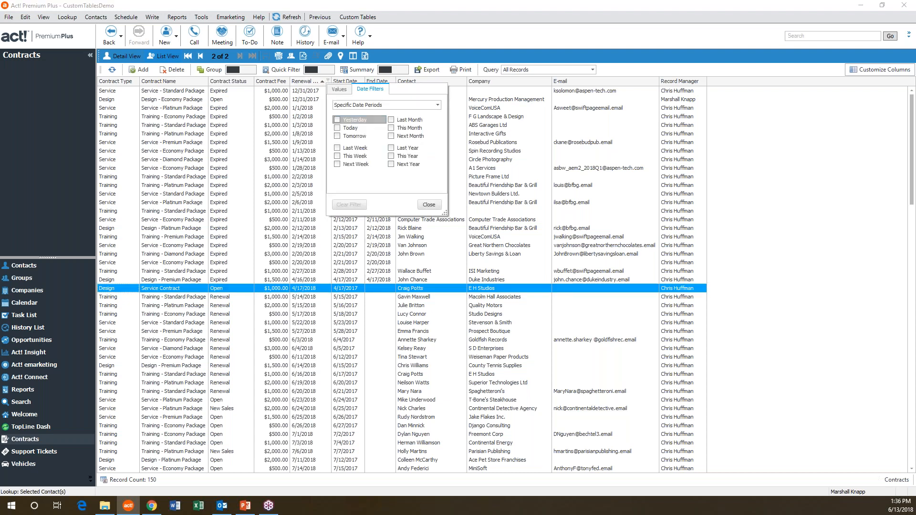
click(391, 129)
click(429, 204)
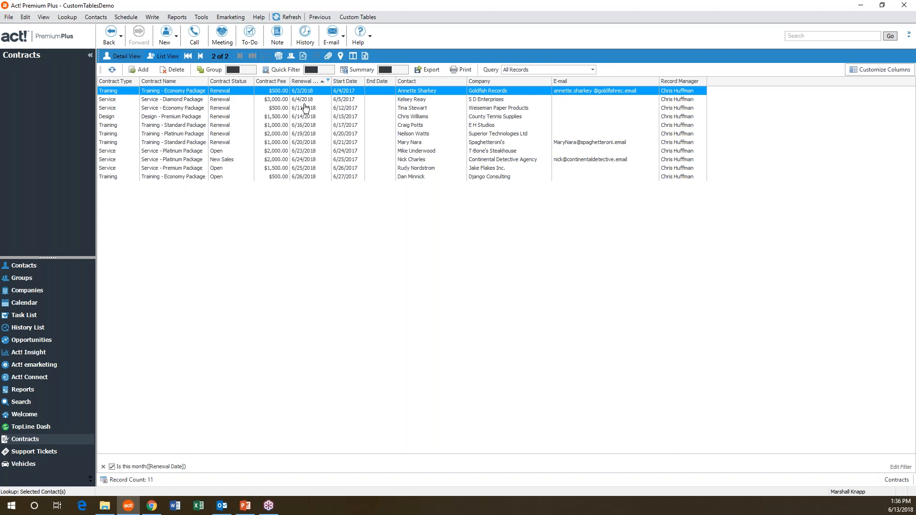
Change the Contracts table's Renewal Date filter from This Month to Next Month and close the filter options.
click(328, 82)
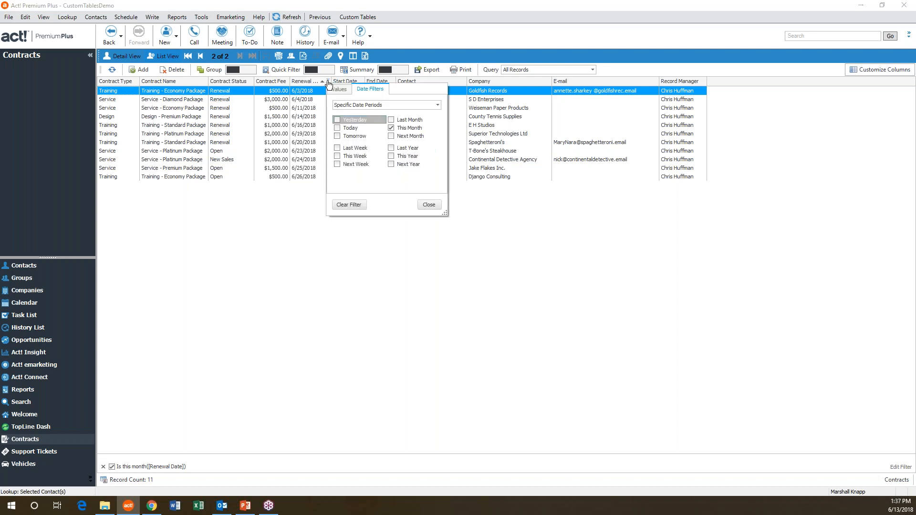
click(391, 128)
click(391, 136)
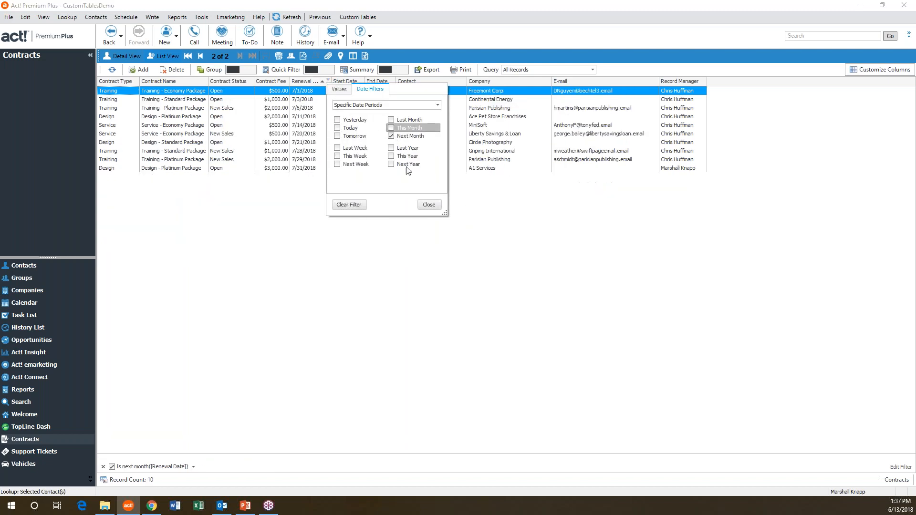
click(429, 205)
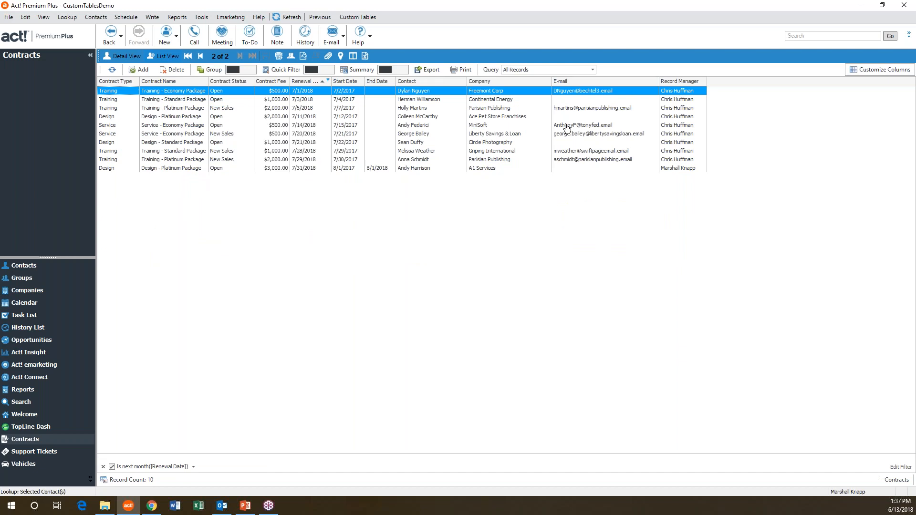
Select all the listed contracts whose linked contact has an e-mail address.
ctrl+click(507, 108)
ctrl+click(517, 125)
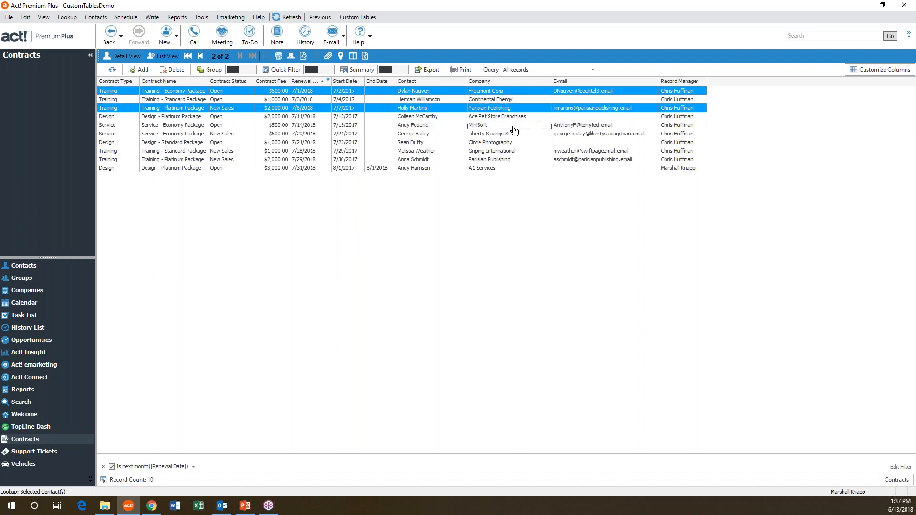
ctrl+click(518, 134)
ctrl+click(520, 149)
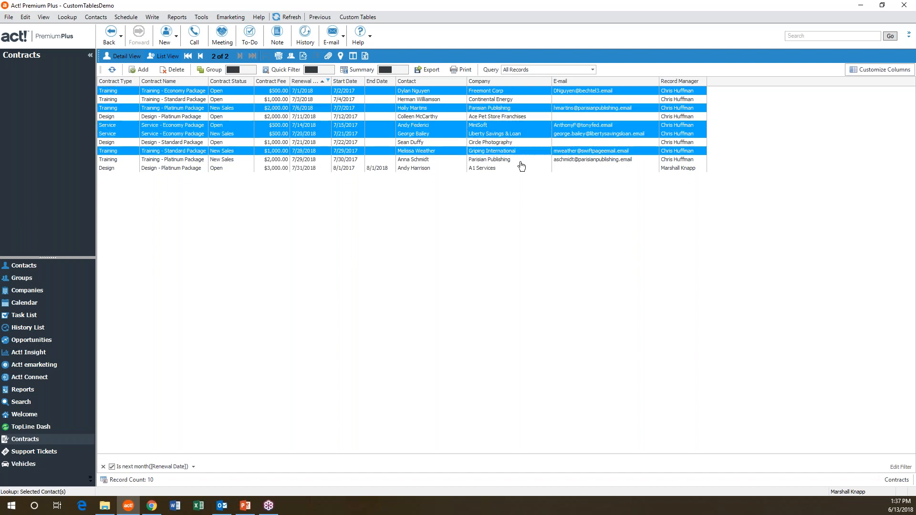
ctrl+click(520, 160)
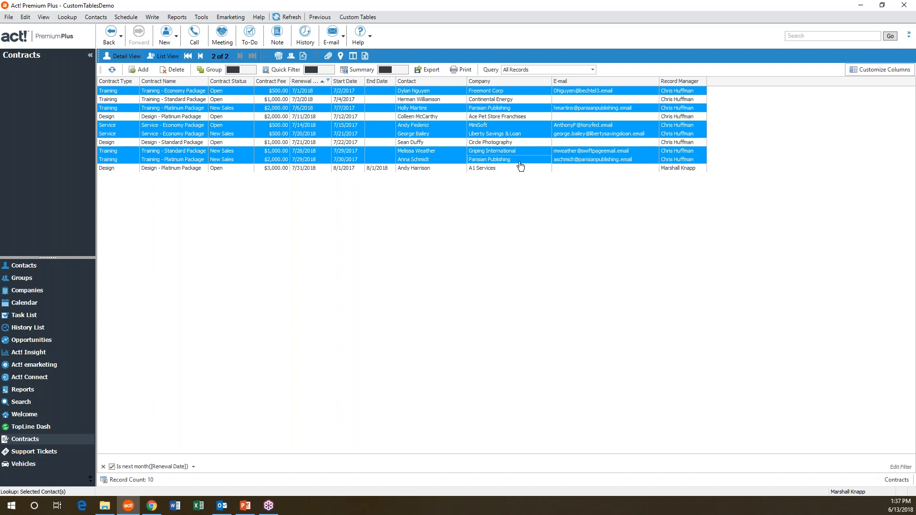
Start an e-mail merge for the selected contracts using the template Contract Renewal Email.a4tpl.
right_click(517, 157)
mouse_move(545, 214)
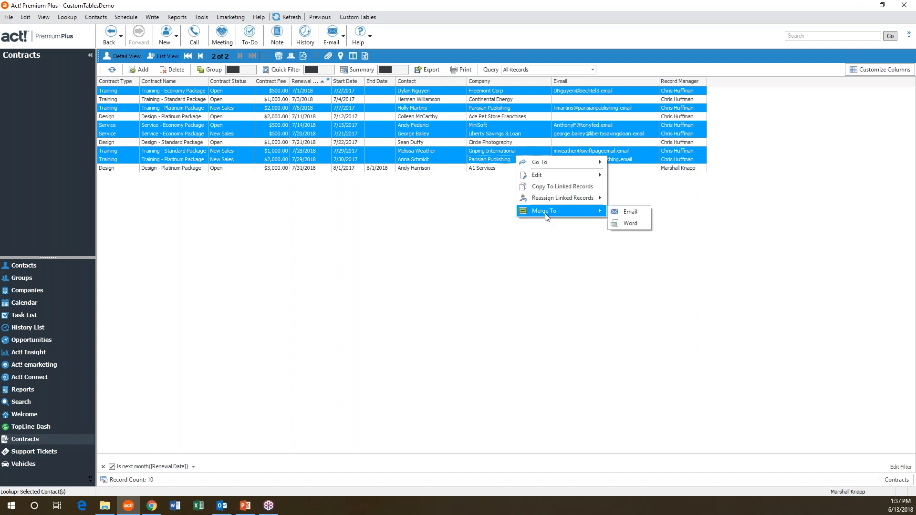
click(622, 212)
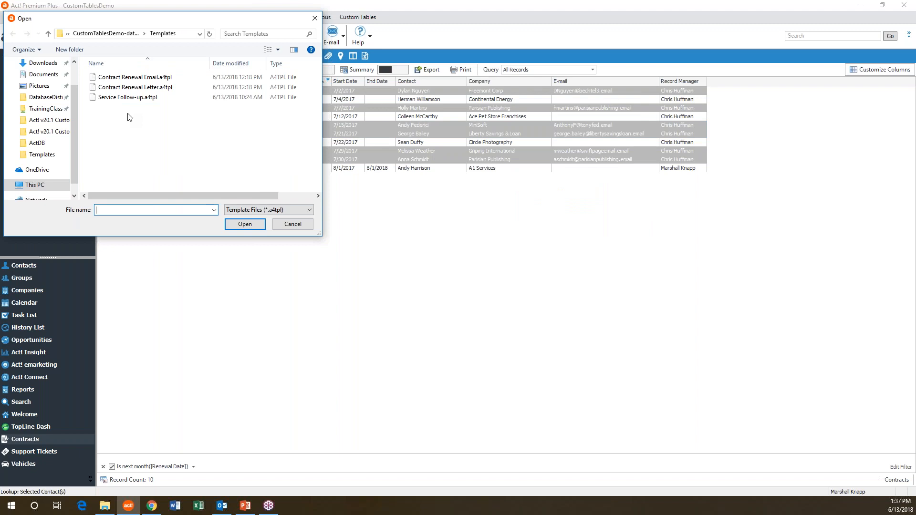
click(136, 79)
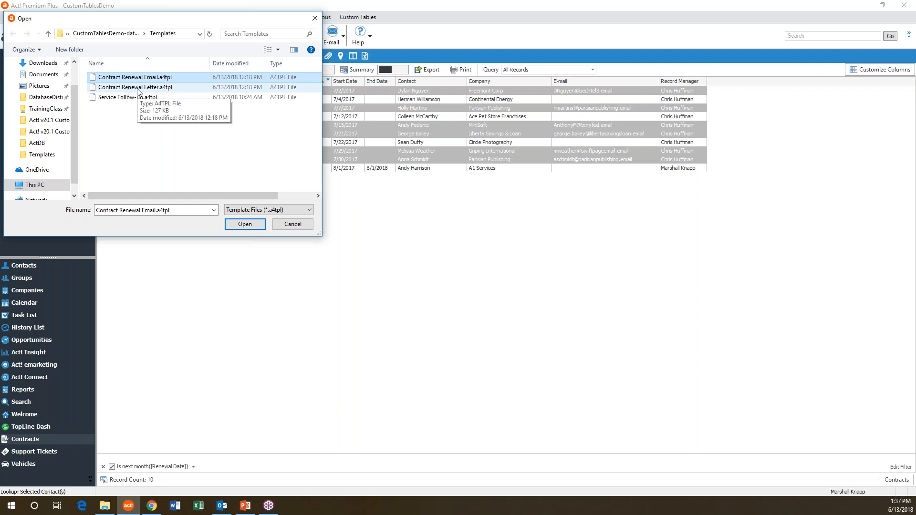
click(246, 225)
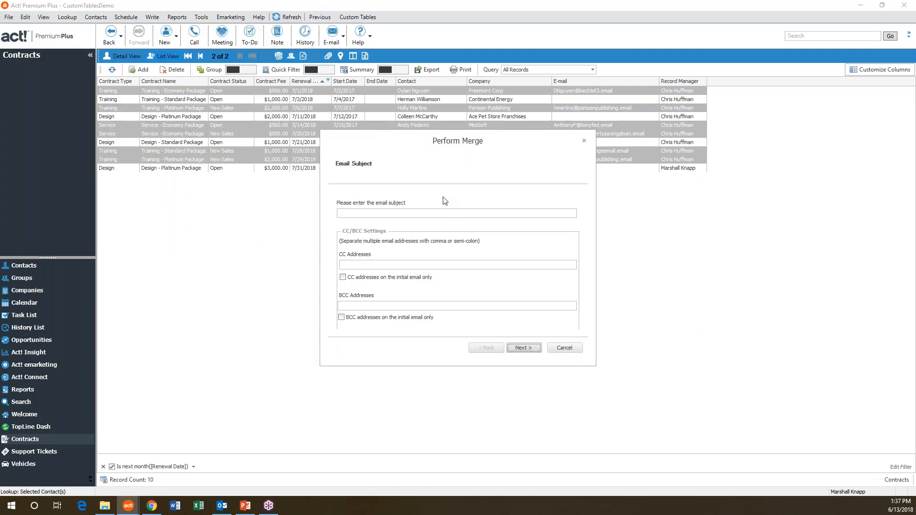
Enter the merge e-mail subject "Upcoming AspenTech Contract Renewal", continue to the confirmation page, and cancel the merge.
drag(429, 144, 422, 212)
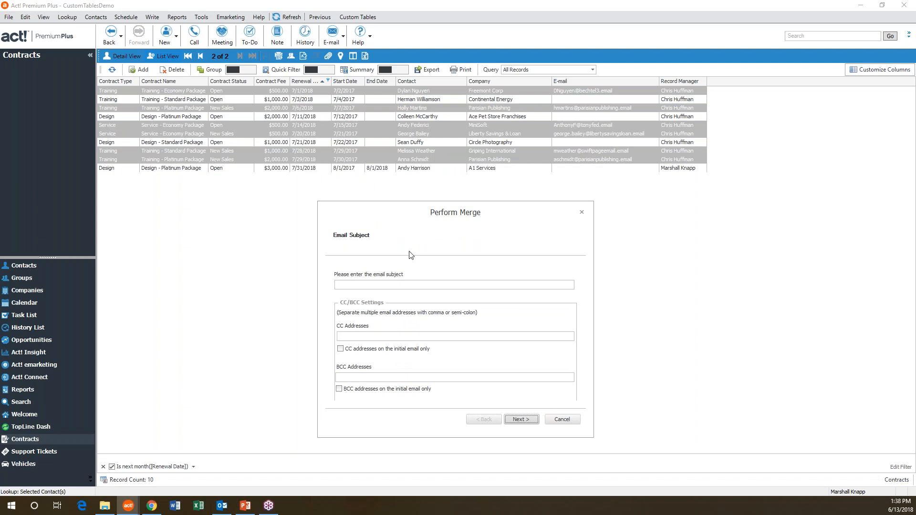
click(388, 285)
text(Upcoming AspenTech Contract Renewal)
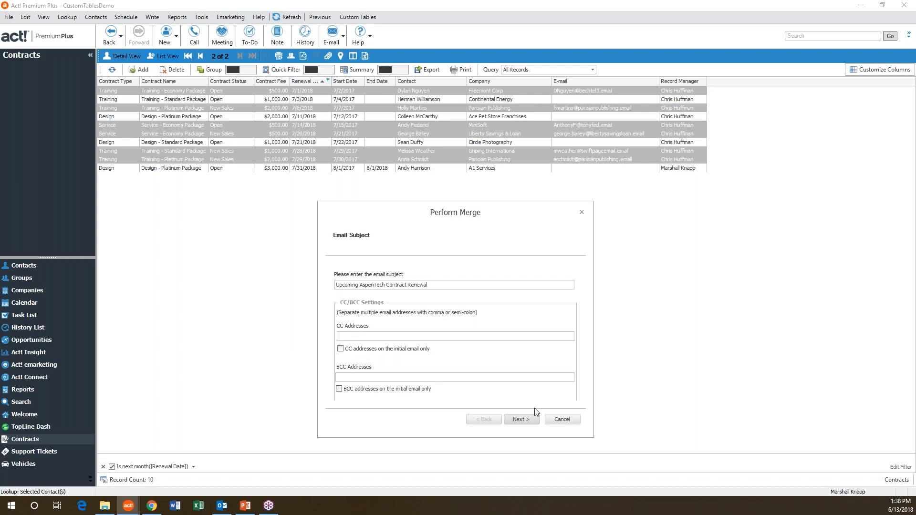
click(527, 423)
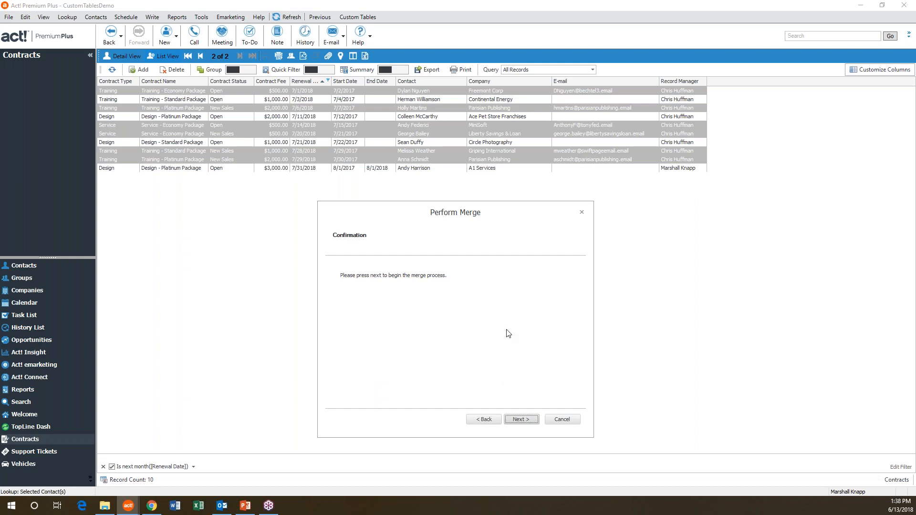
click(565, 421)
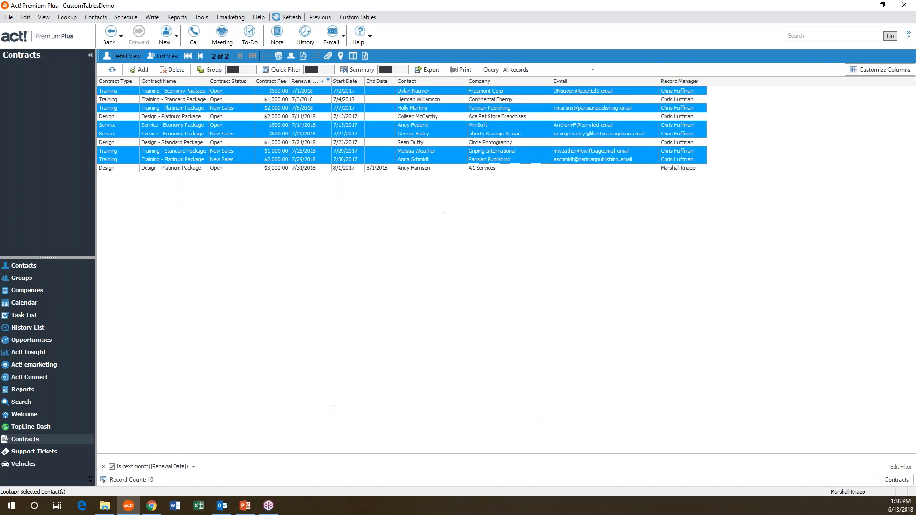
Merge only the Freemont Corp contract with the 7/1/2018 renewal date to an e-mail, using the contract renewal e-mail template.
click(487, 92)
right_click(434, 92)
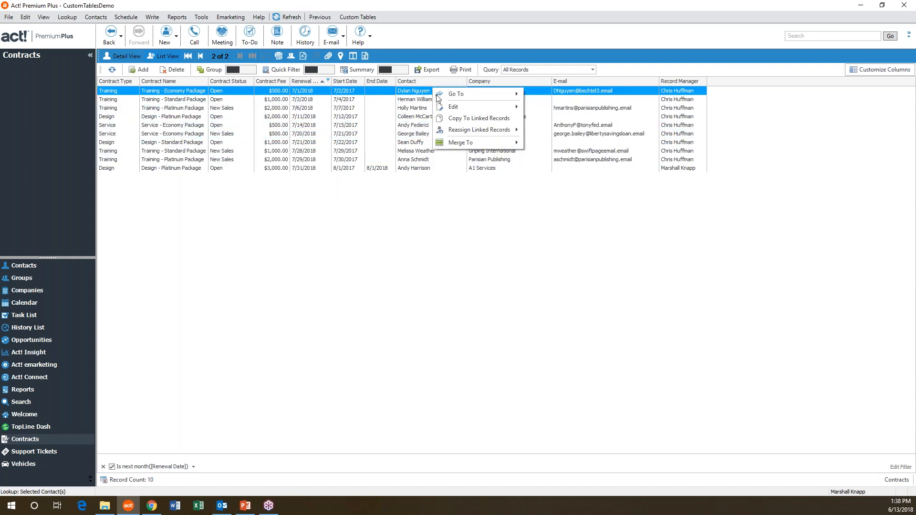
mouse_move(461, 143)
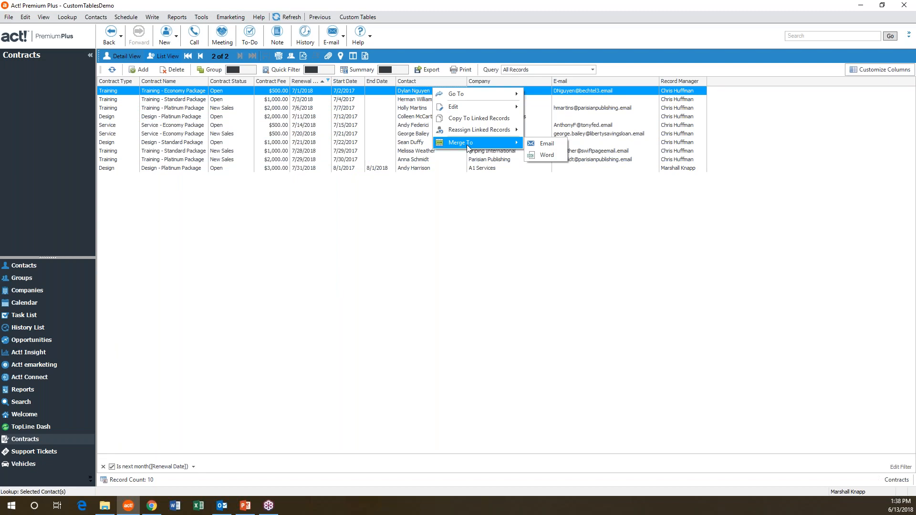
click(535, 147)
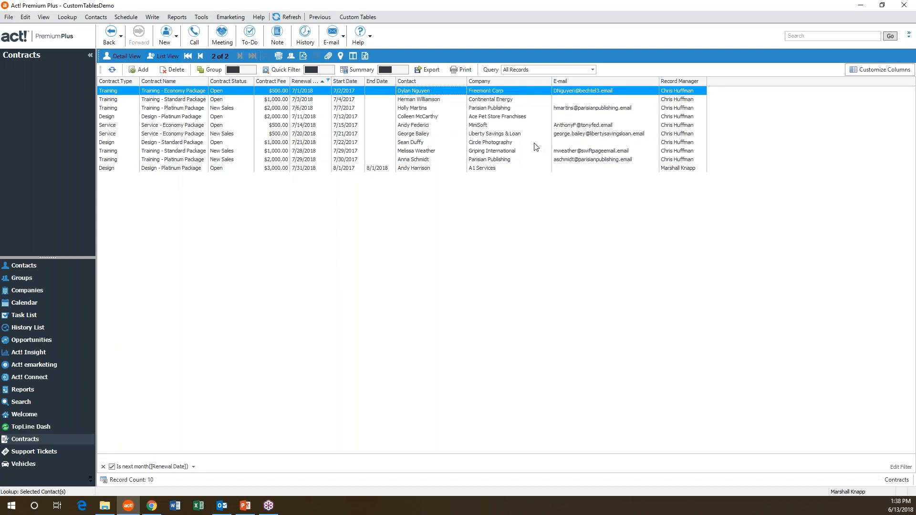
double_click(157, 87)
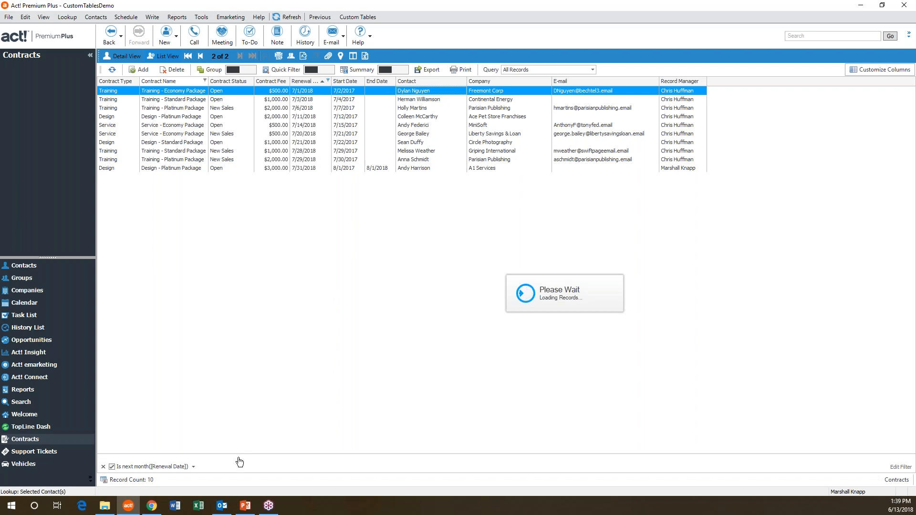
Switch to the merged message in Outlook, review its contract details, and close it without saving.
mouse_move(223, 503)
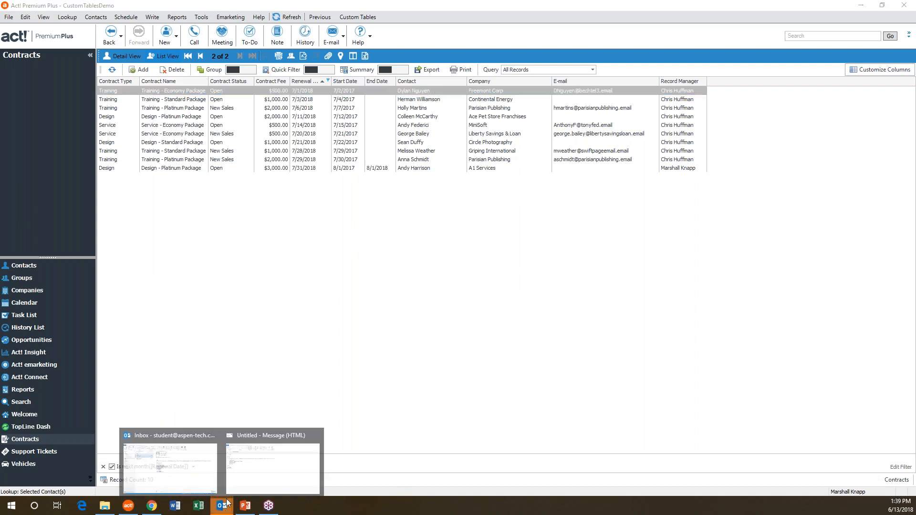
click(276, 466)
drag(323, 7, 411, 121)
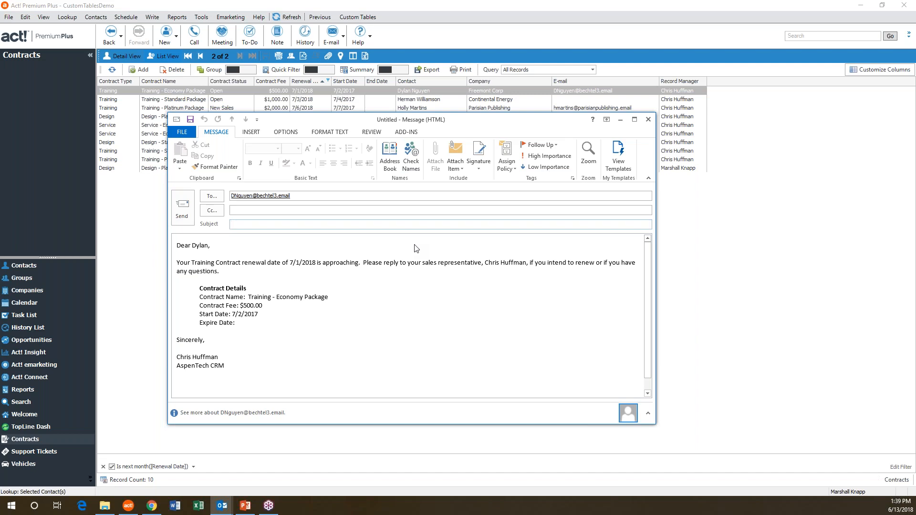
click(648, 122)
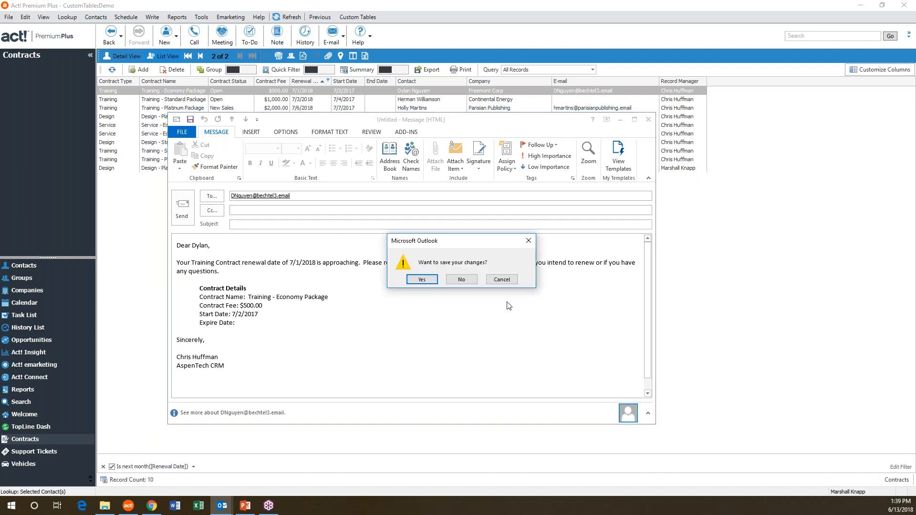
click(473, 279)
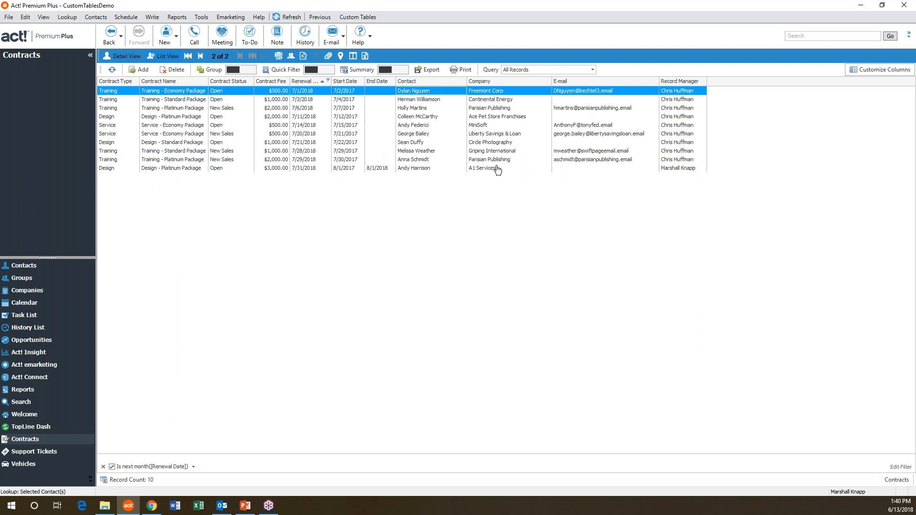
Select the four contracts without an e-mail address: Continental Energy, Ace Pet Store Franchises, Circle Photography and A1 Services.
click(507, 101)
ctrl+click(515, 117)
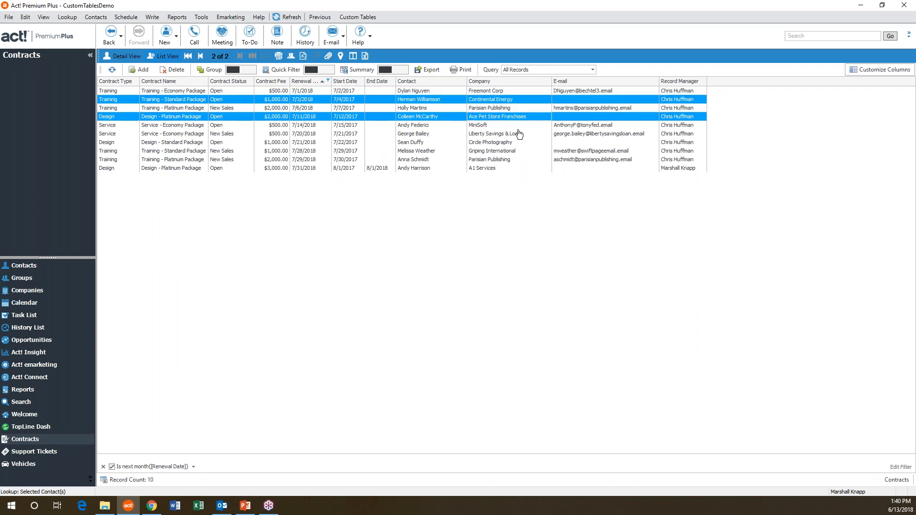
ctrl+click(518, 143)
ctrl+click(519, 168)
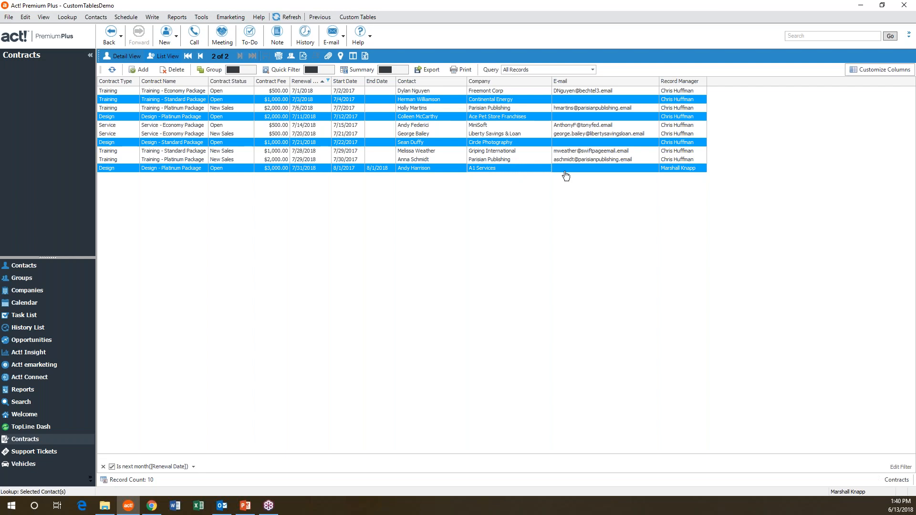
Merge the selected contracts to Word with the Contract Renewal Letter.a4tpl template, saving the document on the Desktop as July Renewals.
right_click(354, 171)
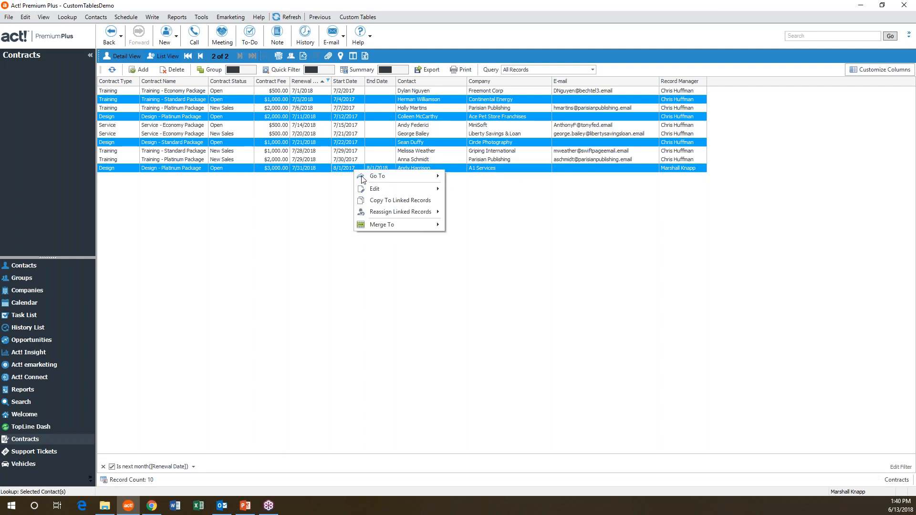
mouse_move(407, 231)
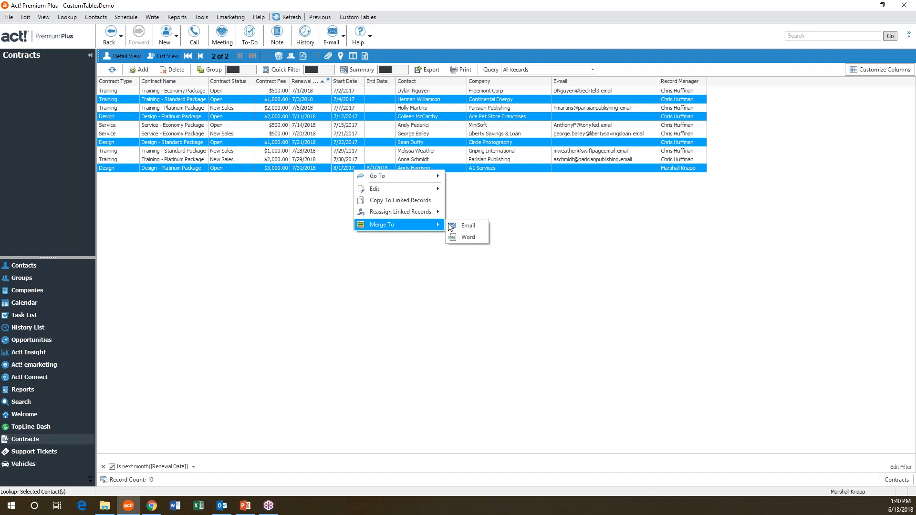
click(470, 237)
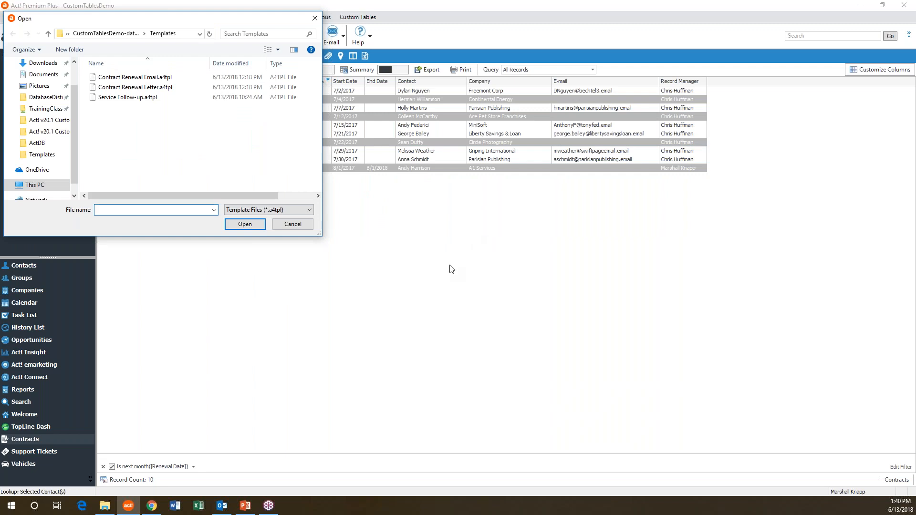
click(143, 88)
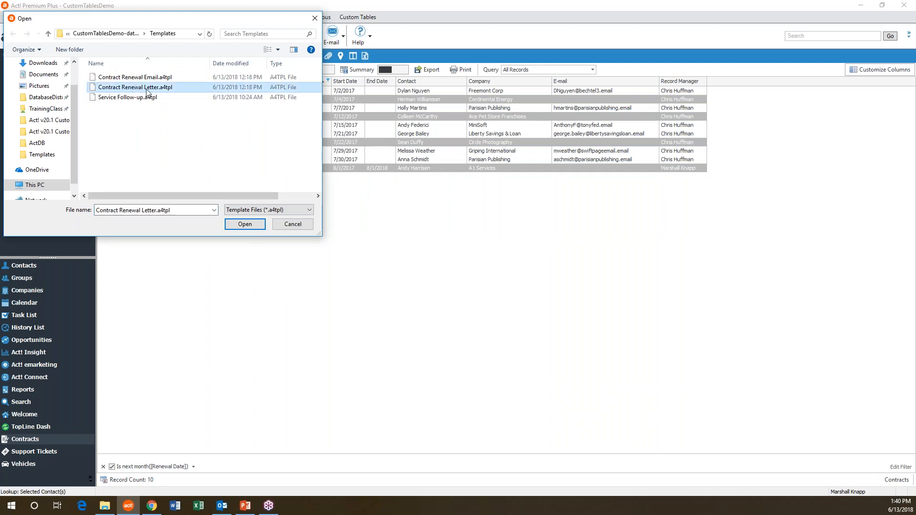
click(243, 228)
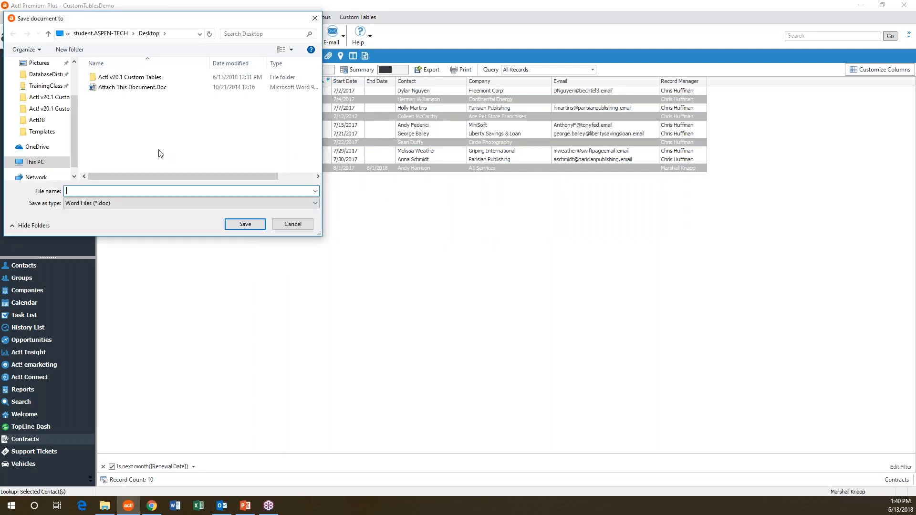
text(July Renewals)
click(243, 224)
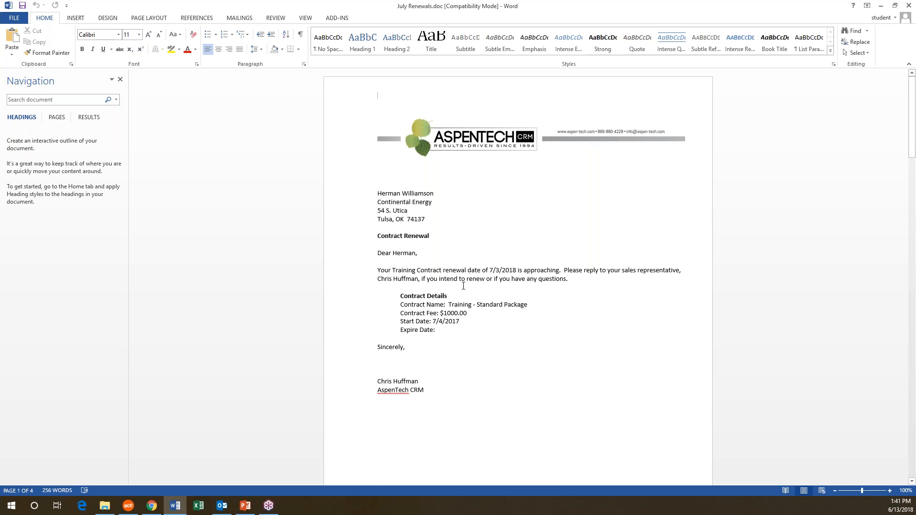
Review the merged contract renewal letters throughout the July Renewals document in Word.
scroll(463, 286, down, 15)
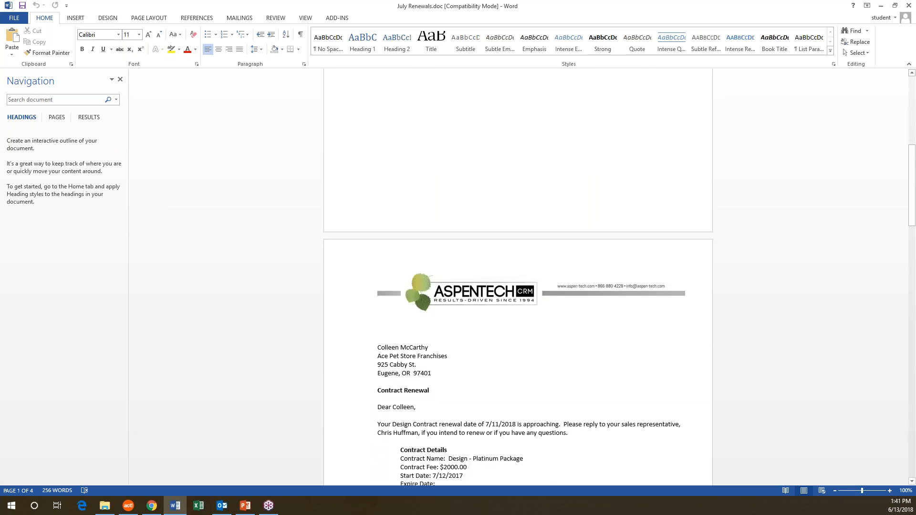
scroll(518, 286, down, 15)
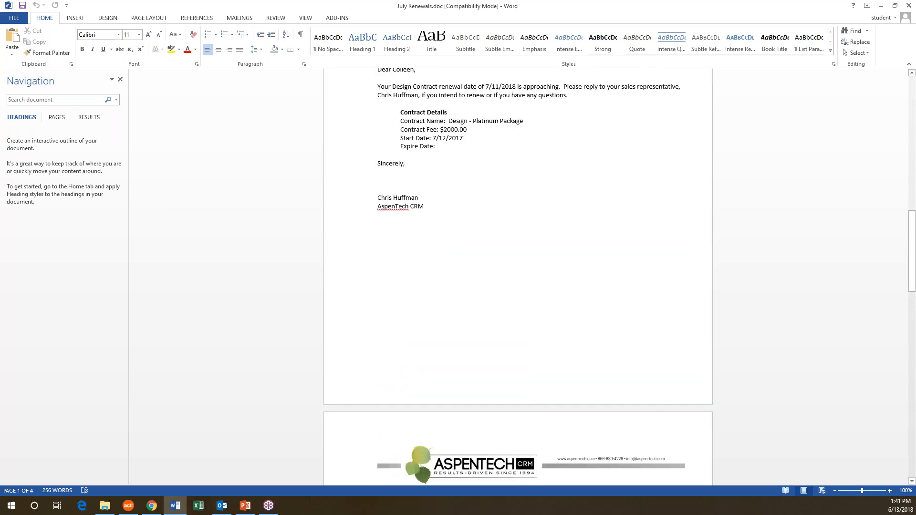
scroll(518, 285, down, 15)
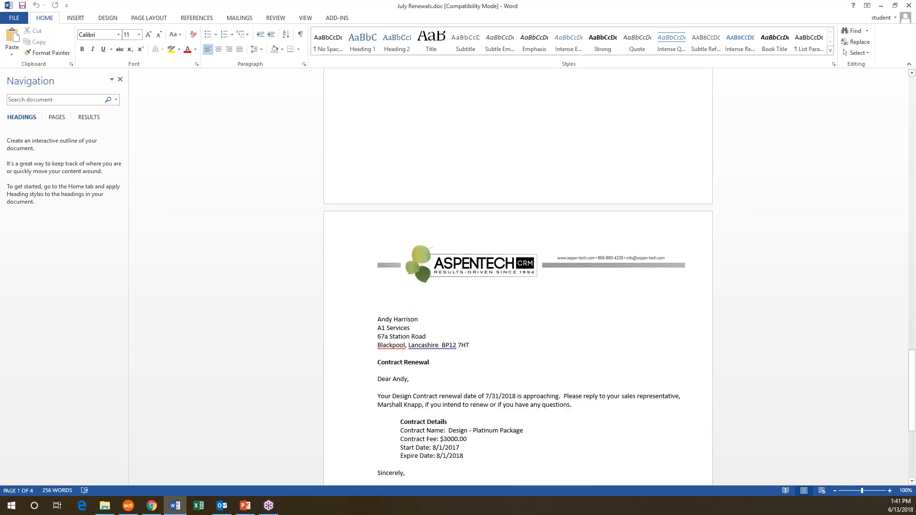
scroll(518, 286, up, 15)
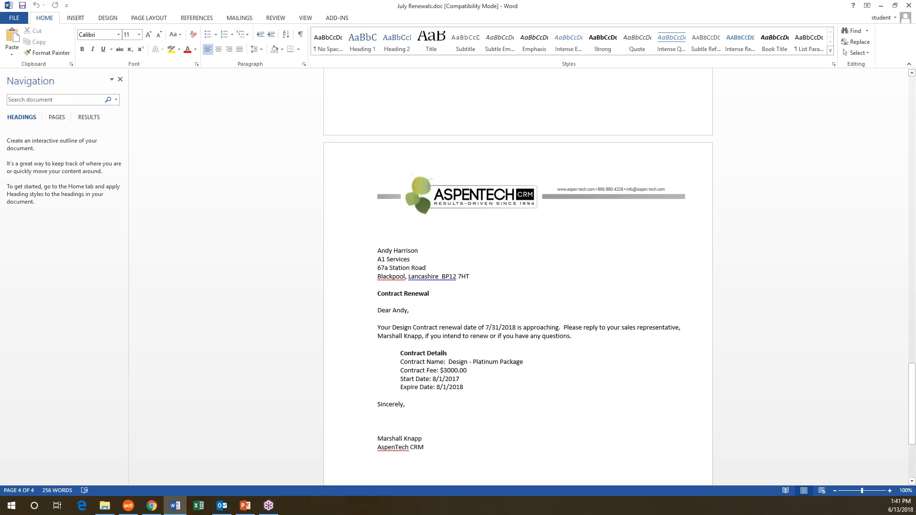
scroll(518, 285, up, 15)
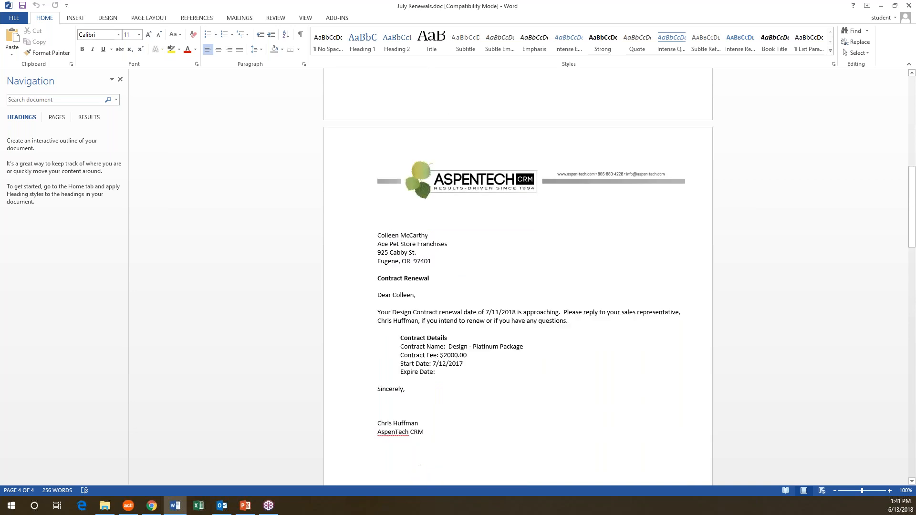
Return to the first letter in the July Renewals document and close Word, going back to the Contracts list in Act!
scroll(518, 286, up, 15)
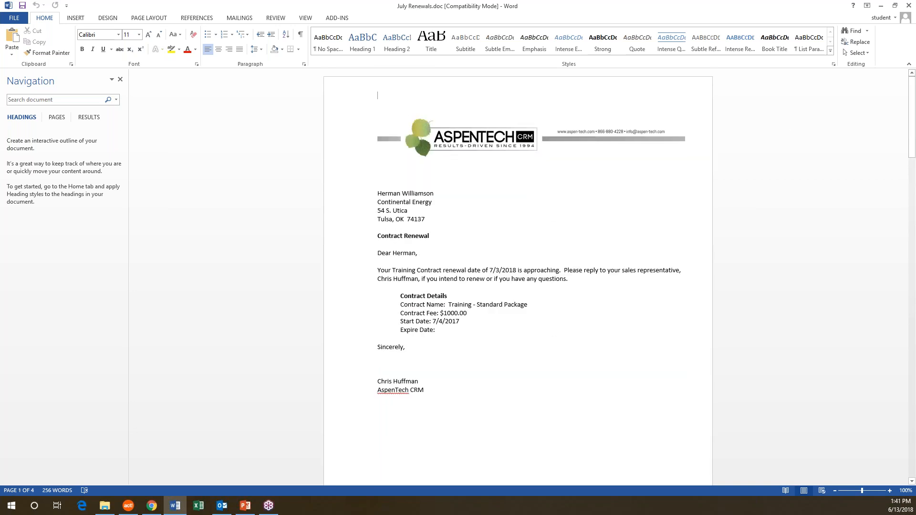
click(908, 7)
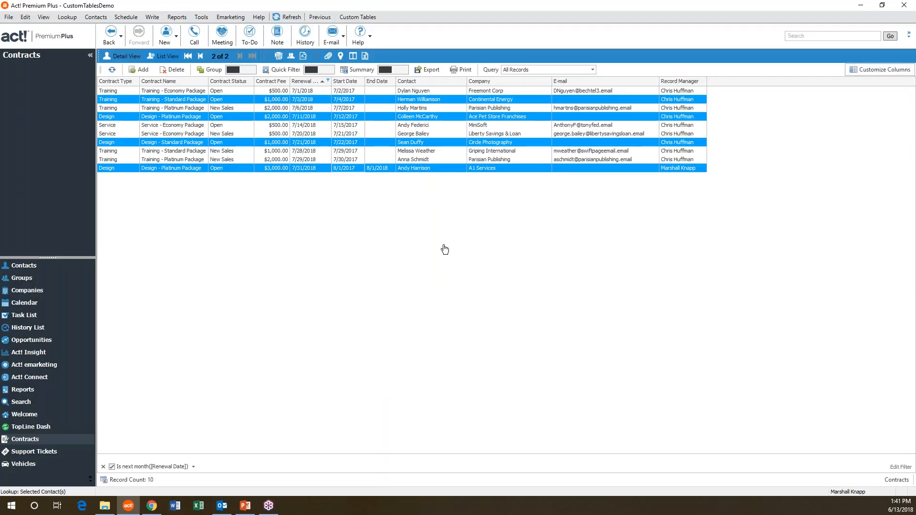
click(169, 293)
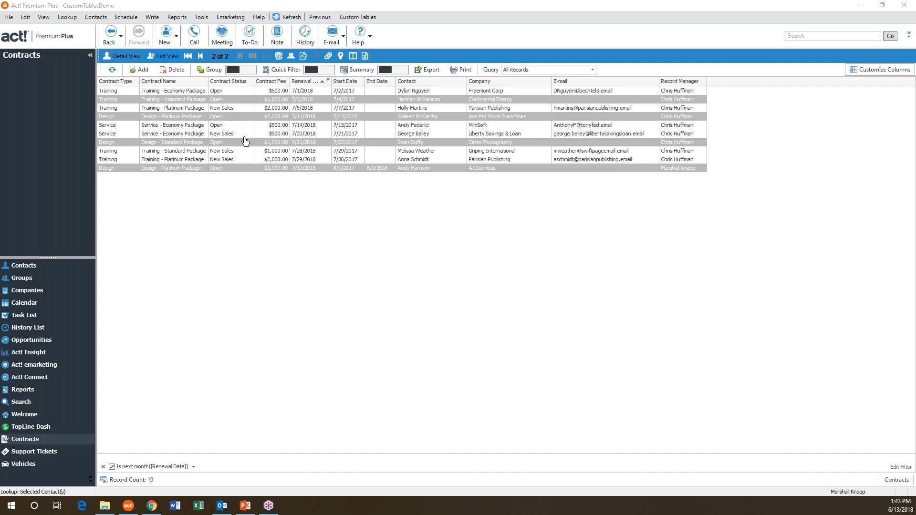
Open the Yellow Jersey Bikes Human Resources contact's details and view its linked Vehicles and Contracts records.
click(34, 264)
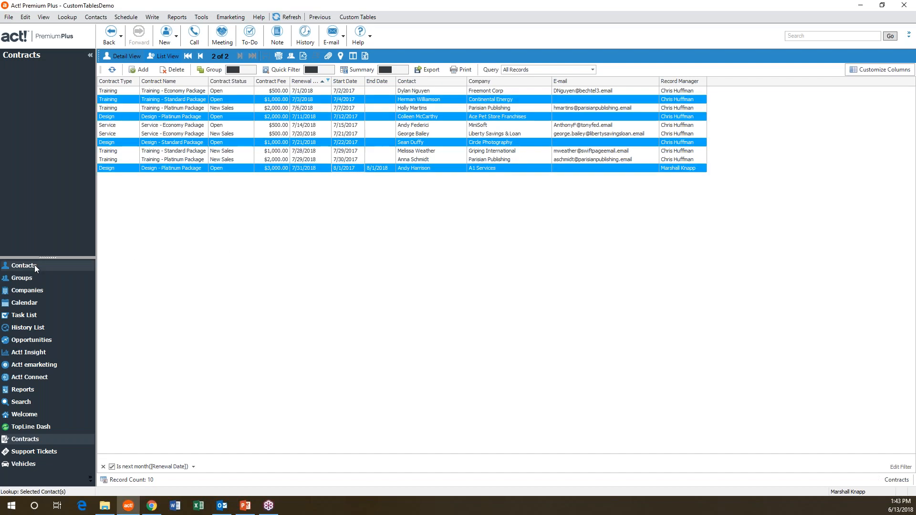
double_click(230, 100)
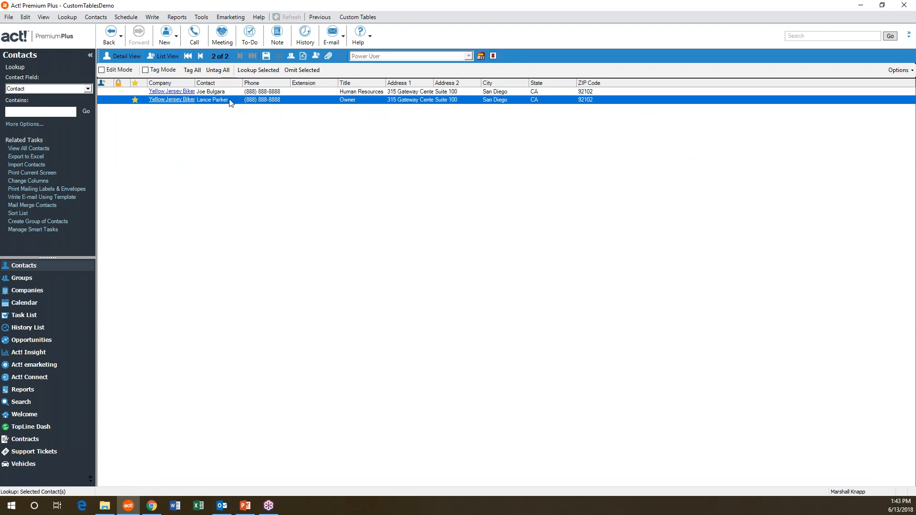
click(200, 57)
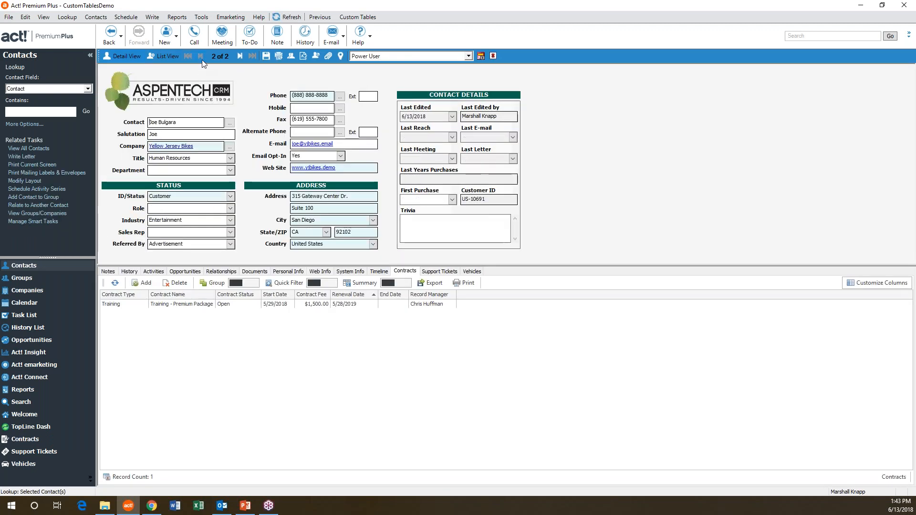
click(471, 271)
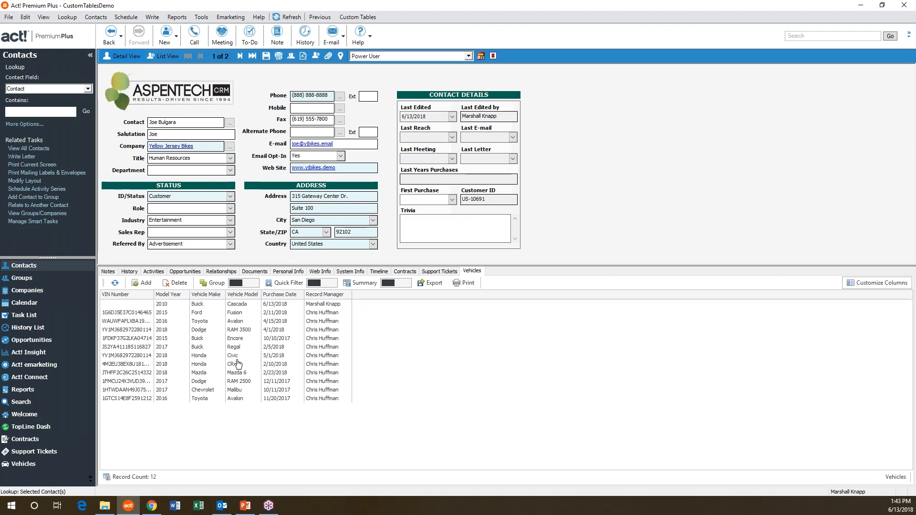
click(404, 271)
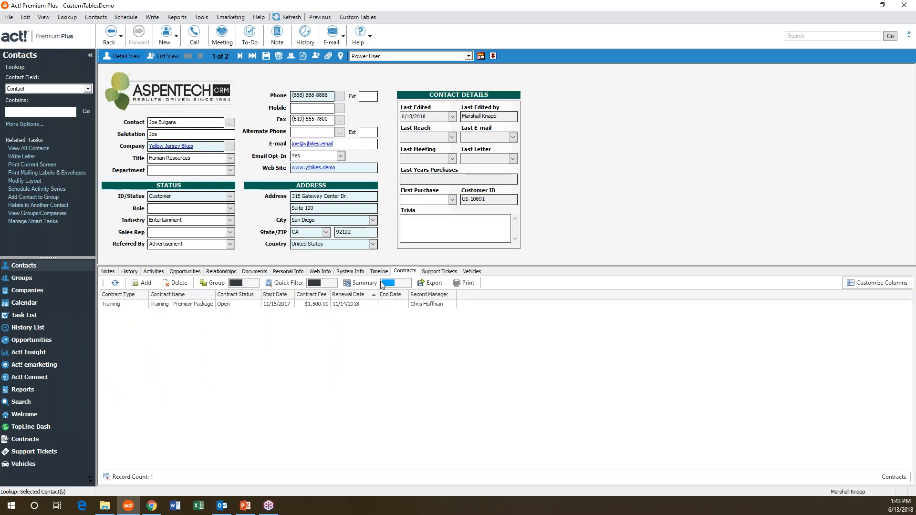
Examine the commands offered for the contact's Training - Premium Package contract and the column options for Contract Status.
click(274, 306)
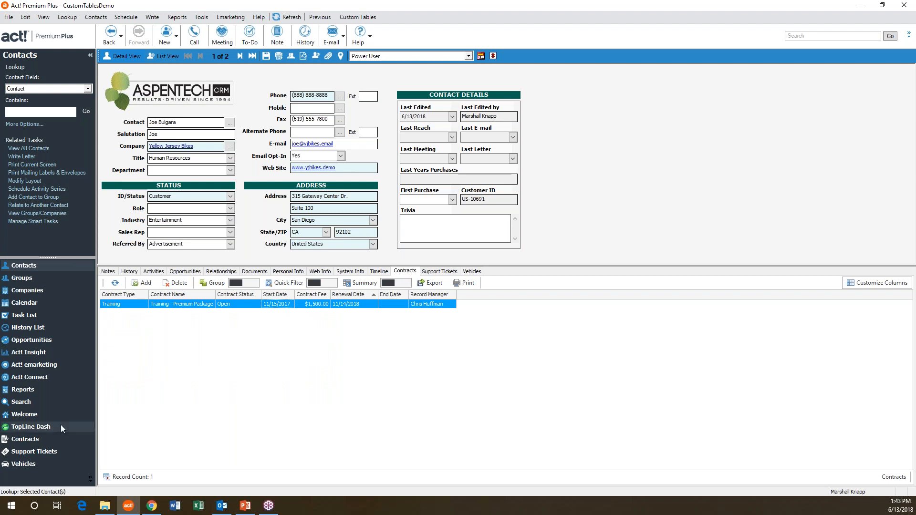
right_click(241, 306)
mouse_move(288, 360)
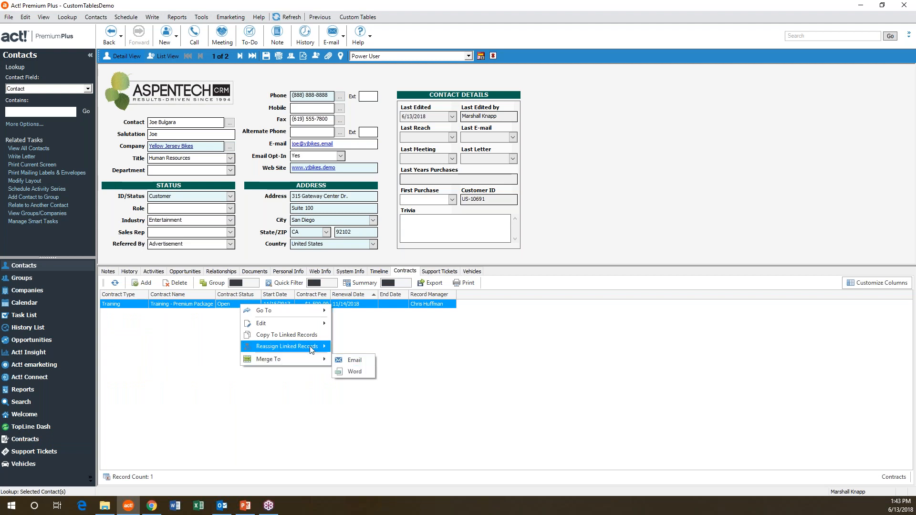
mouse_move(302, 314)
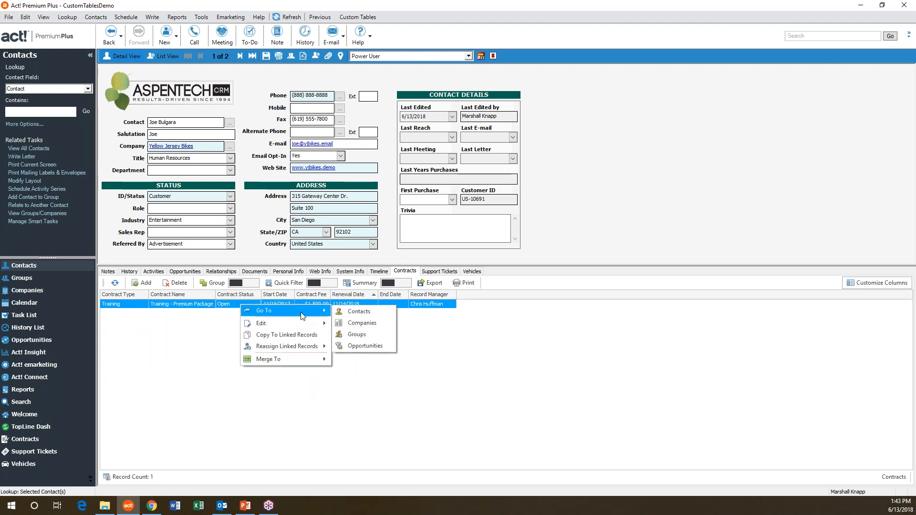
click(255, 302)
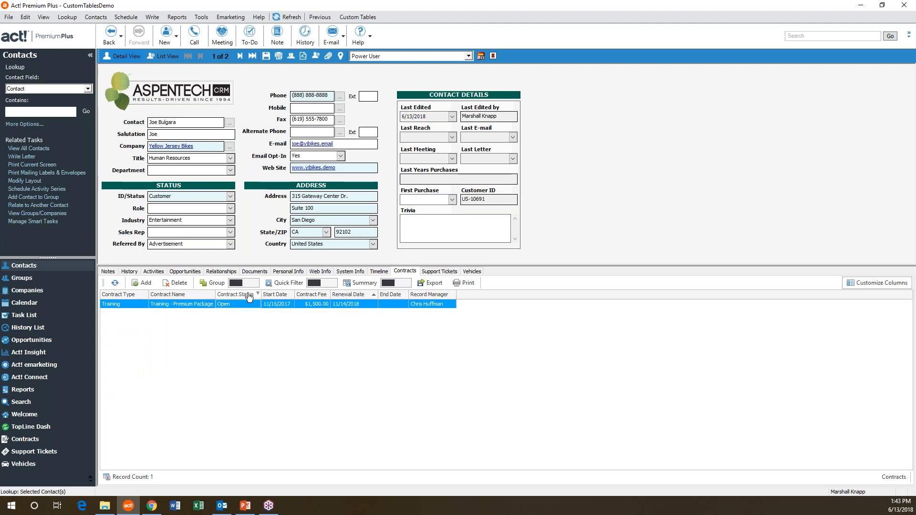
right_click(252, 298)
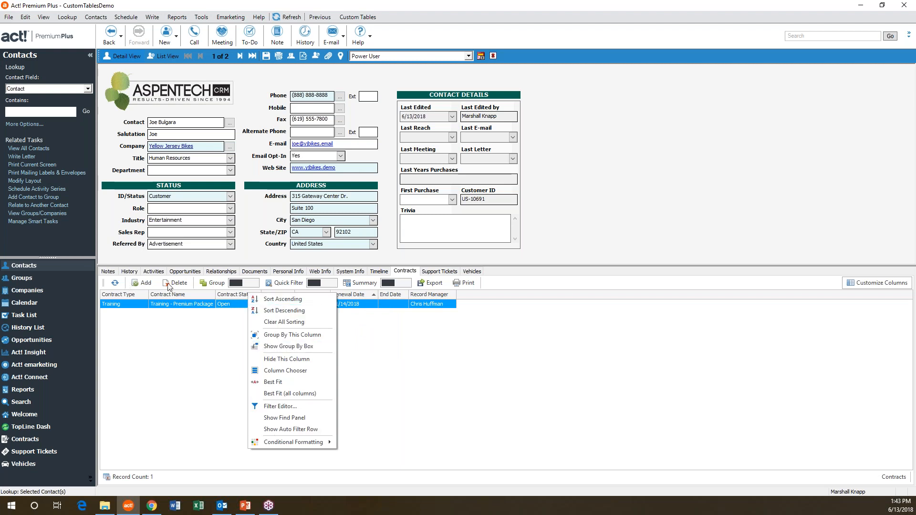
click(521, 292)
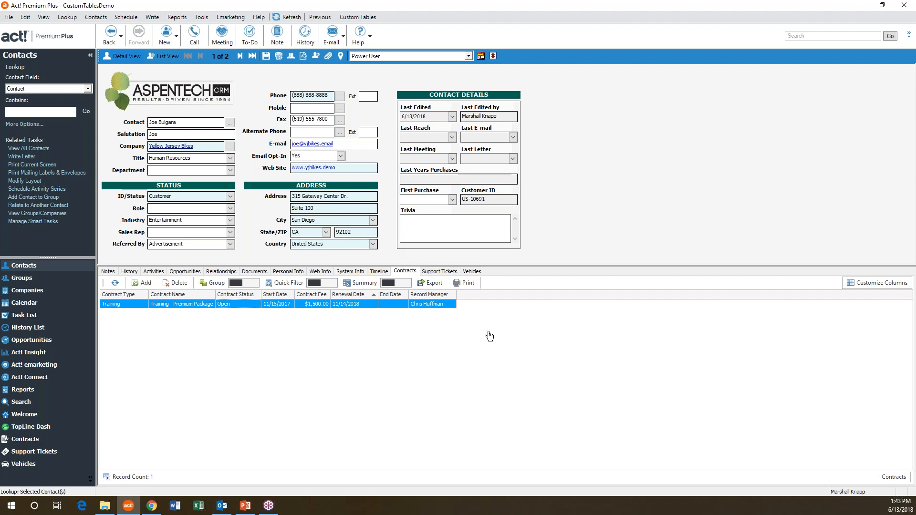
key(alt+Tab)
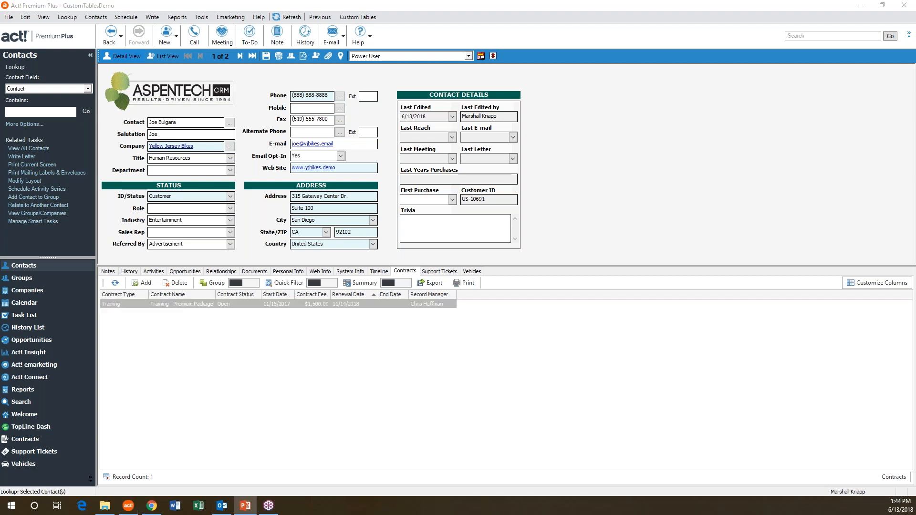